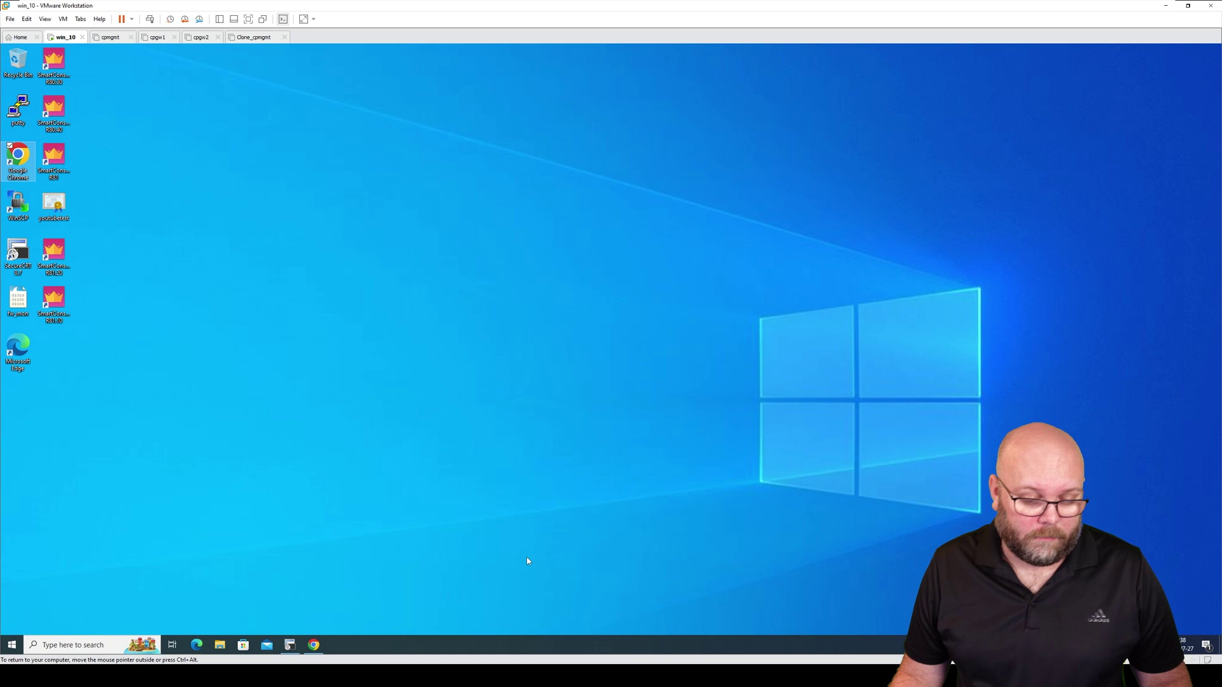
# Log in to the cfw01 Gaia Portal in Chrome as admin with the account password
pyautogui.click(314, 645)
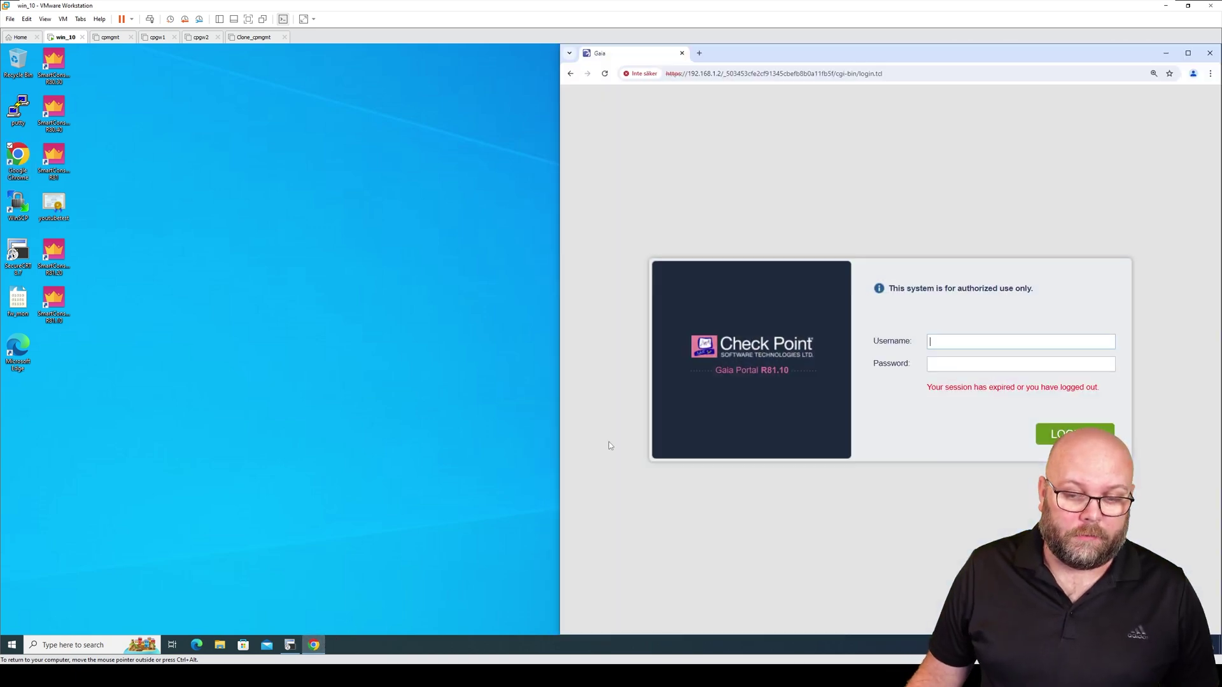
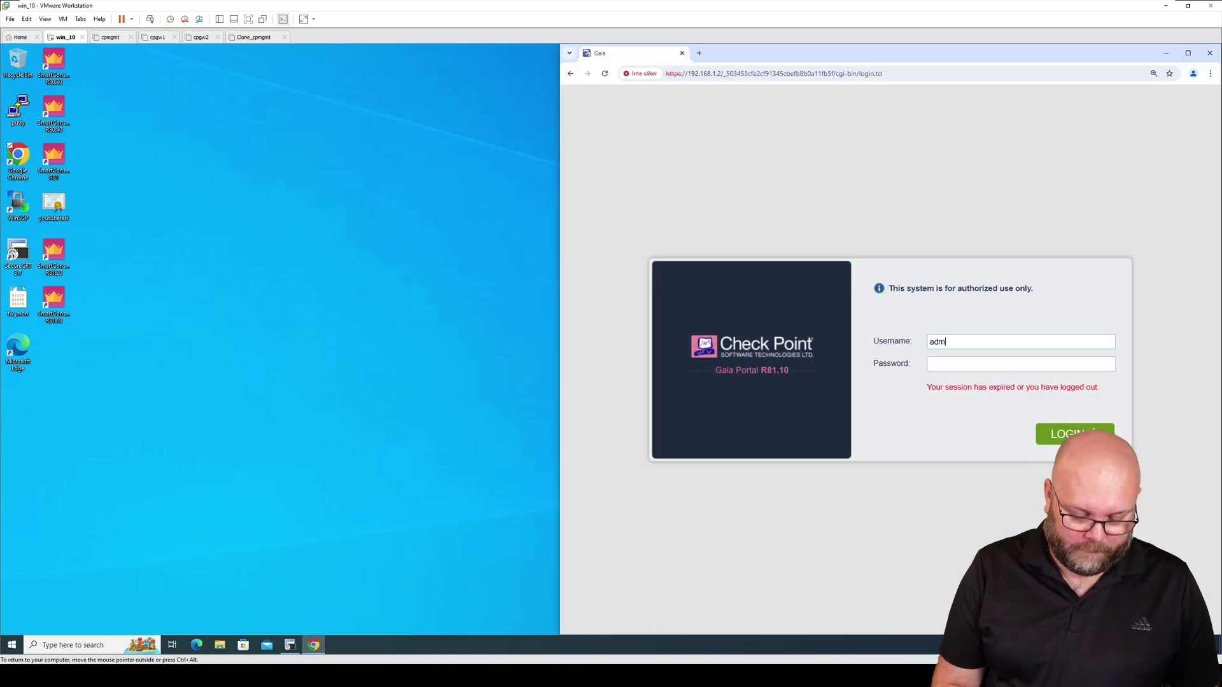
pyautogui.press('Tab')
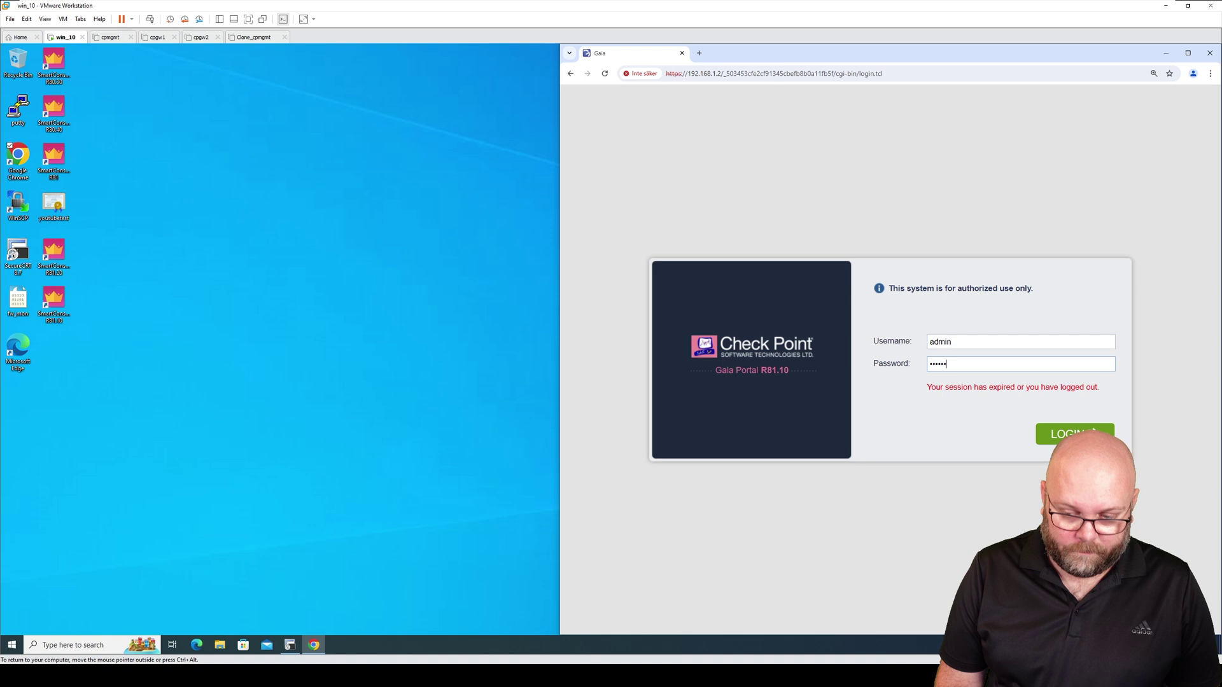
pyautogui.press('Return')
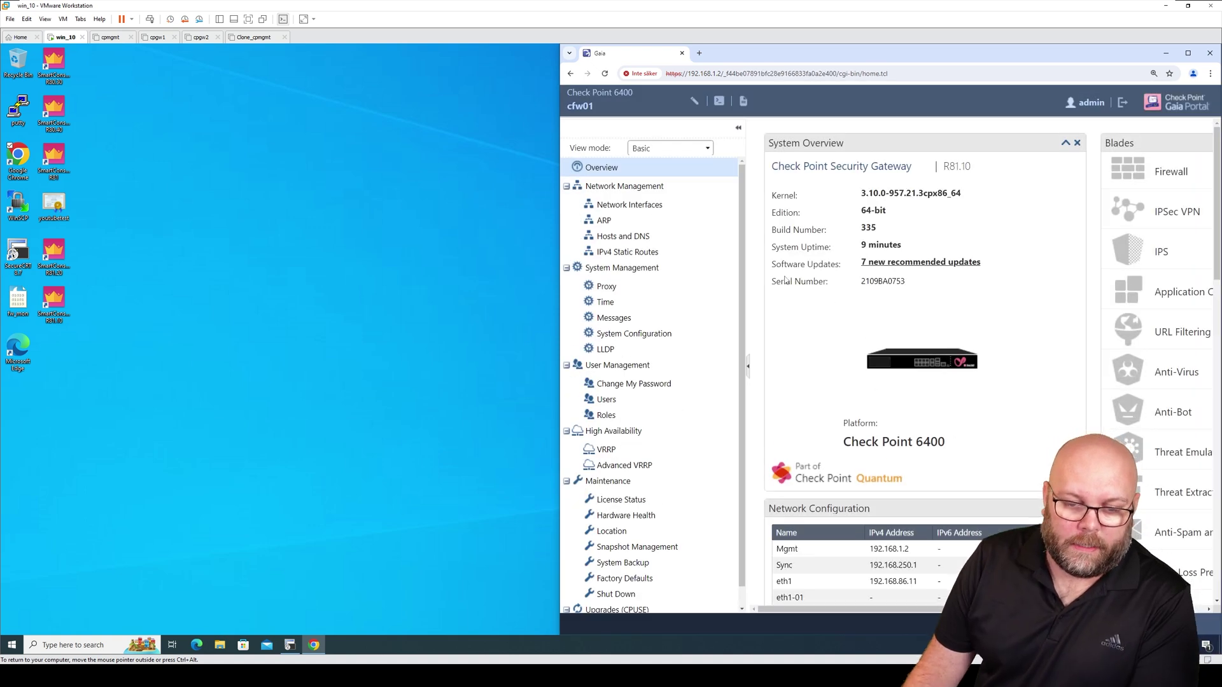
# In Snapshot Management, create snapshot r8110hfa0 with description new_installation
pyautogui.click(644, 548)
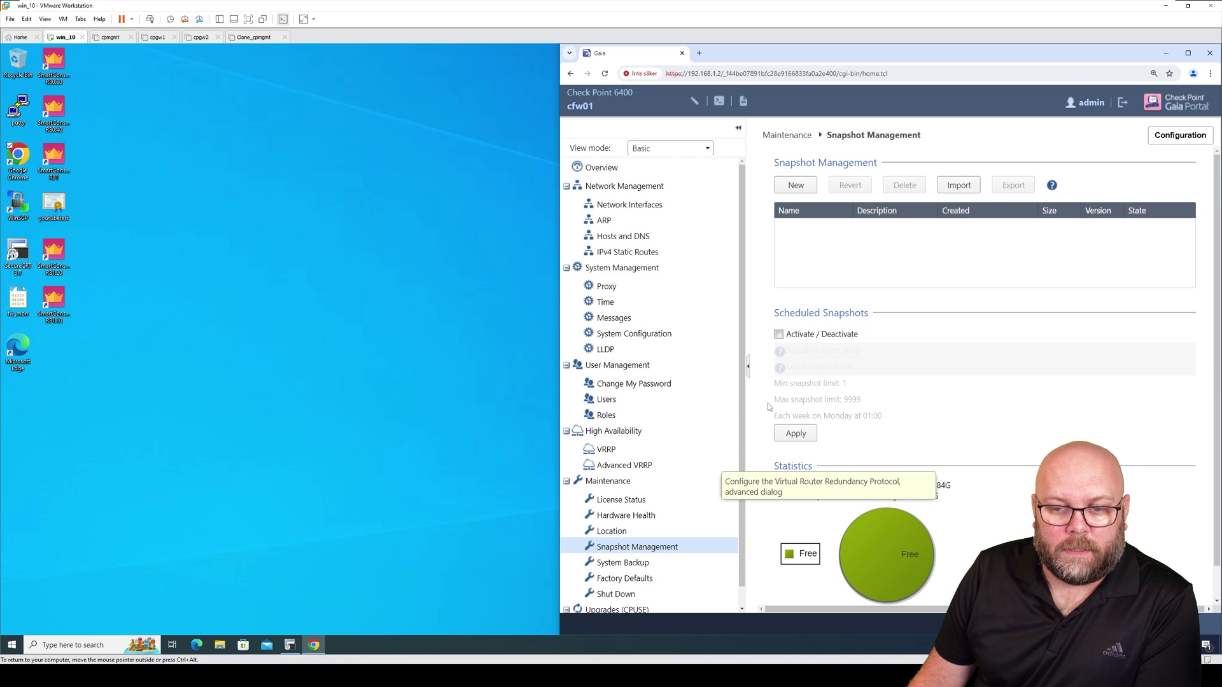
pyautogui.click(796, 189)
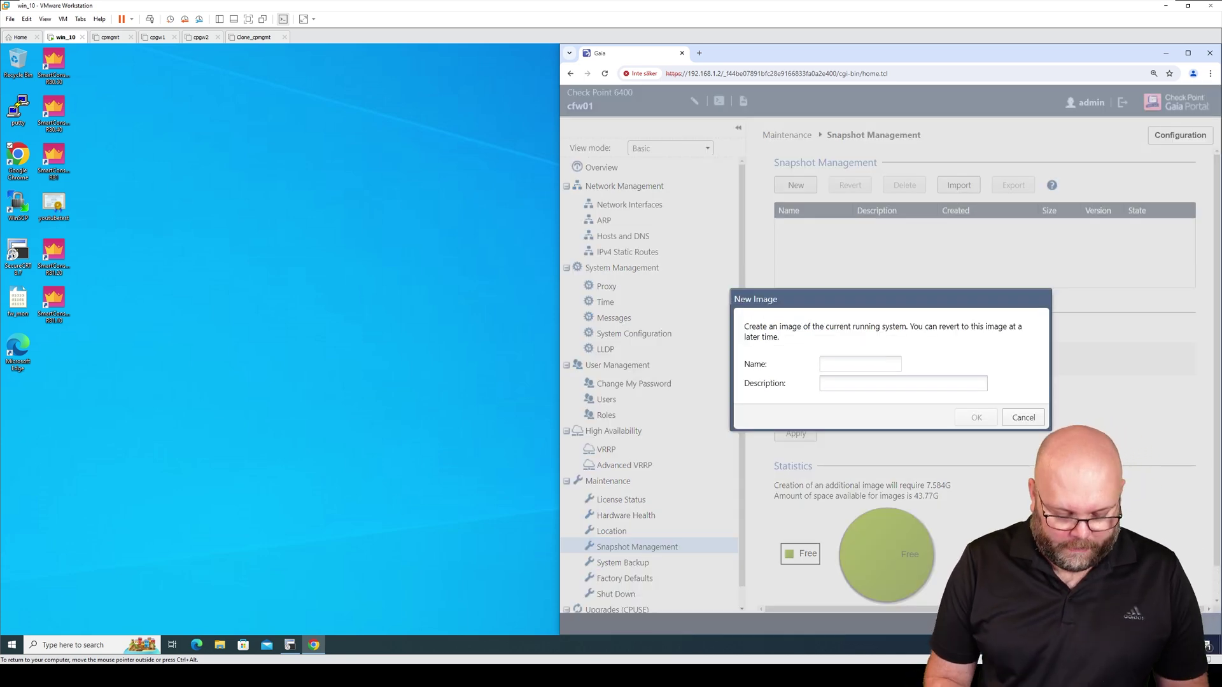
pyautogui.write('r8110')
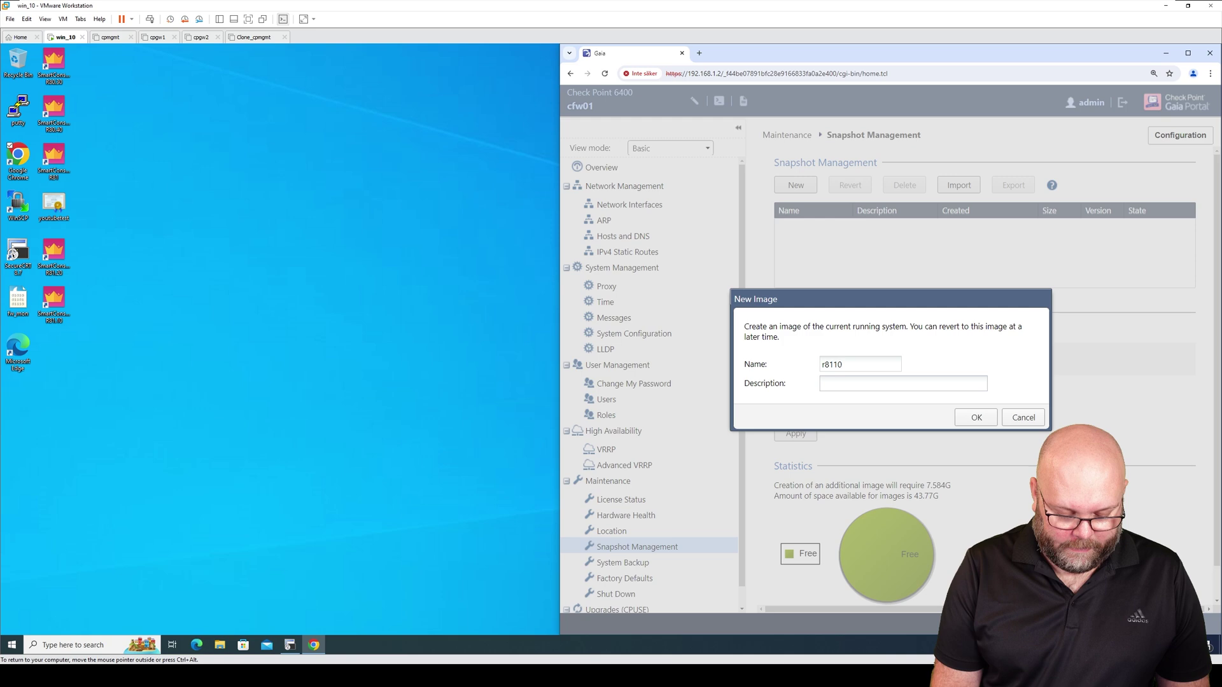
pyautogui.write('hfa')
pyautogui.write('0')
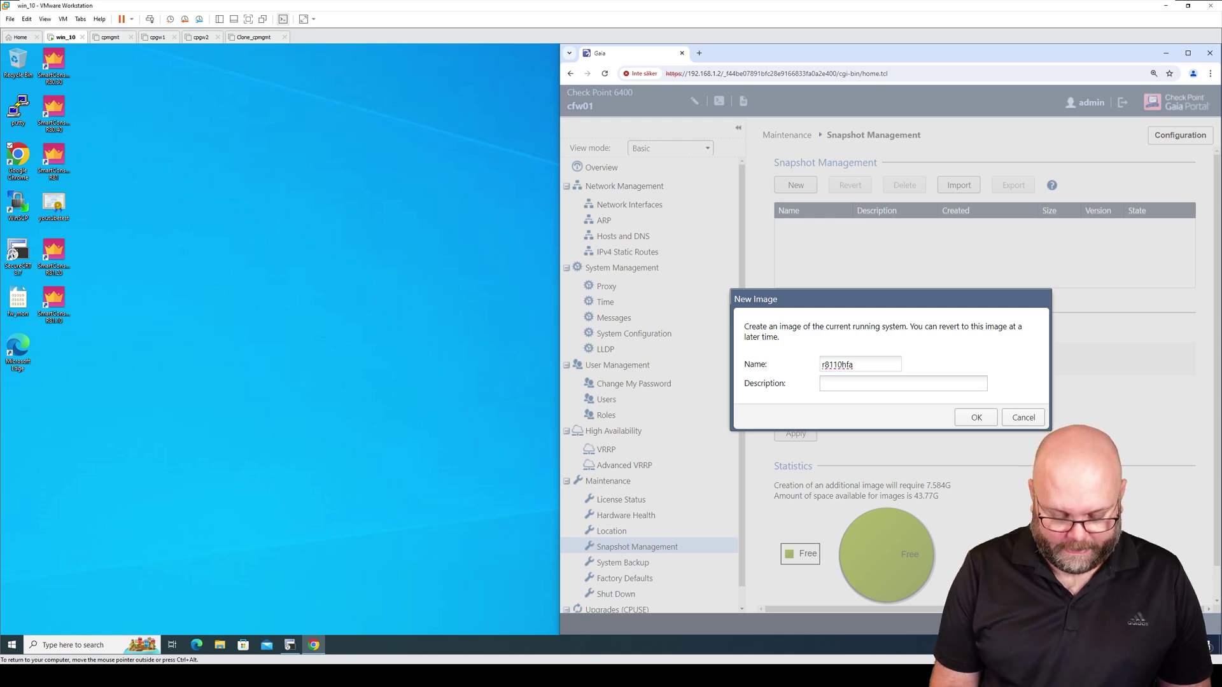
pyautogui.click(821, 383)
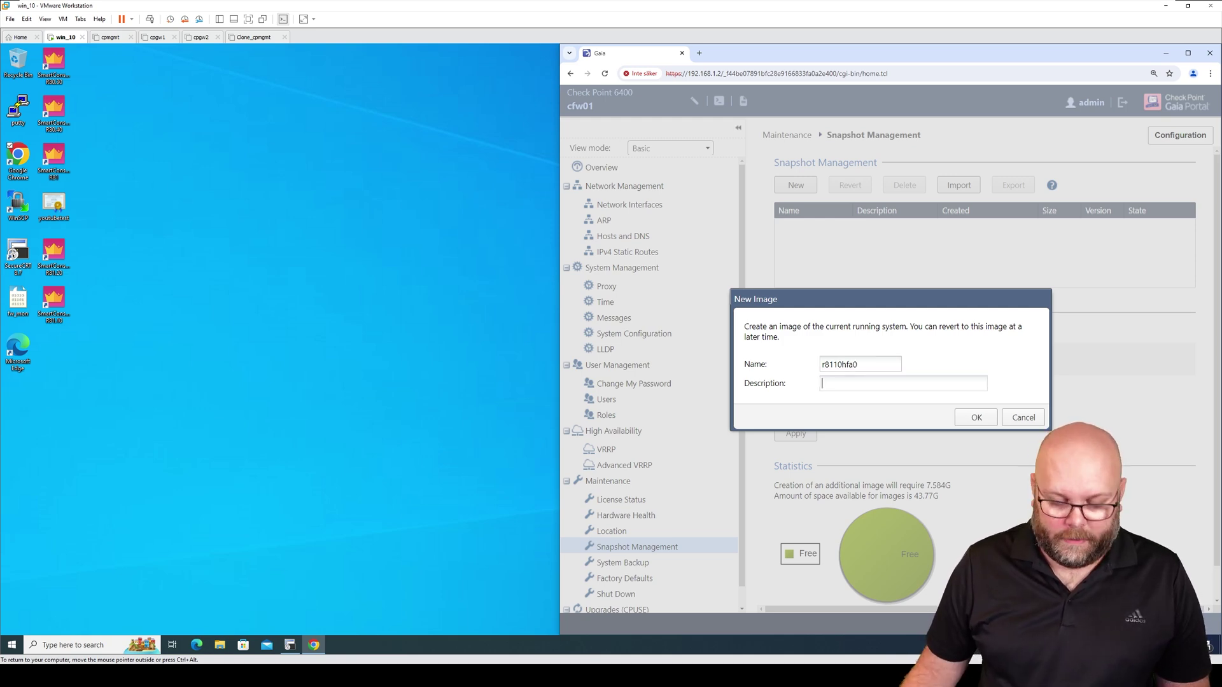
pyautogui.write('new ins')
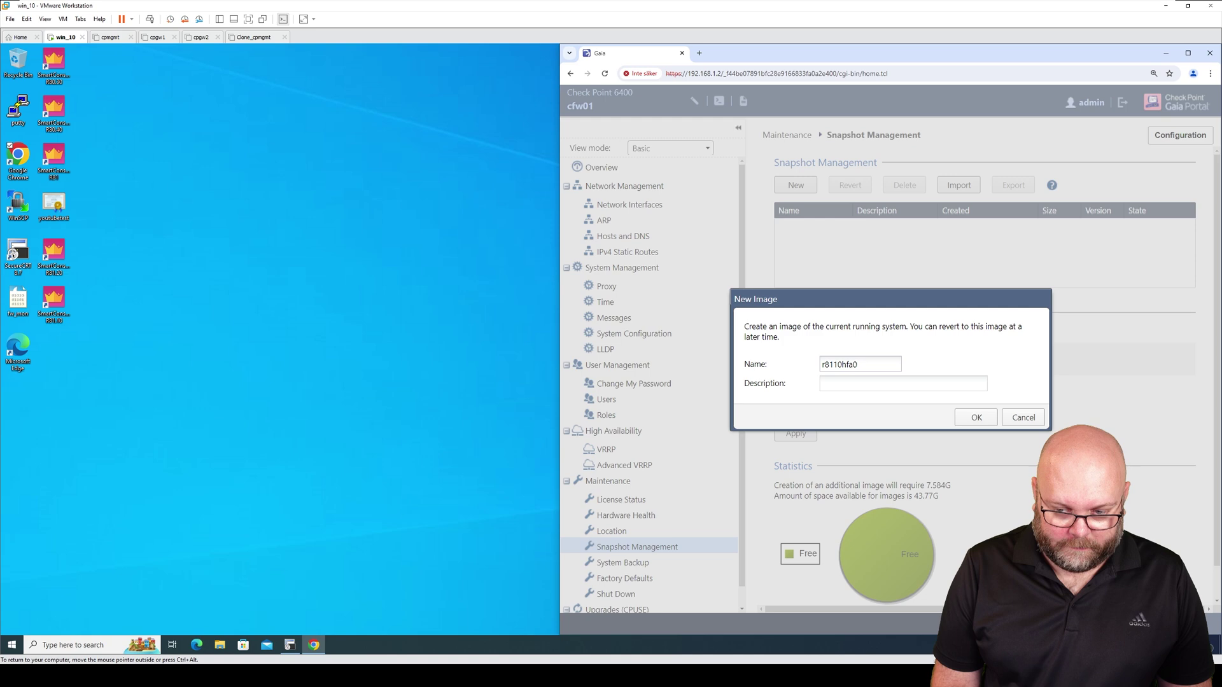
pyautogui.write('tallation')
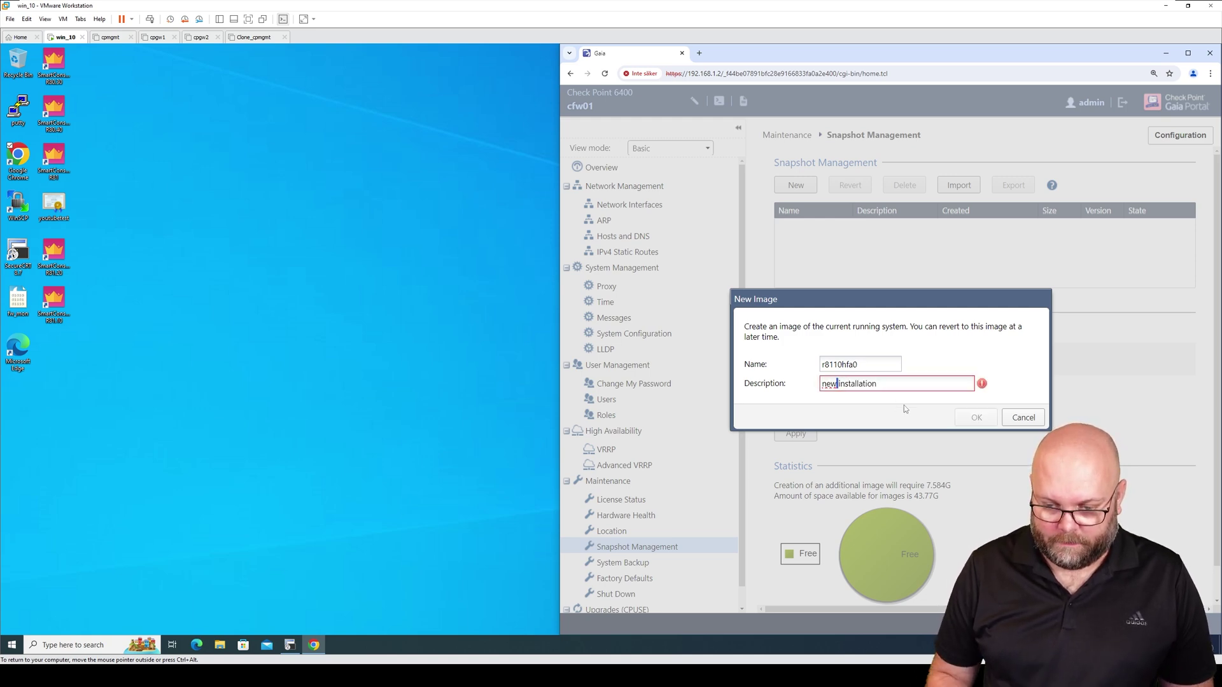
pyautogui.hotkey('ctrl', 'Left')
pyautogui.press('BackSpace')
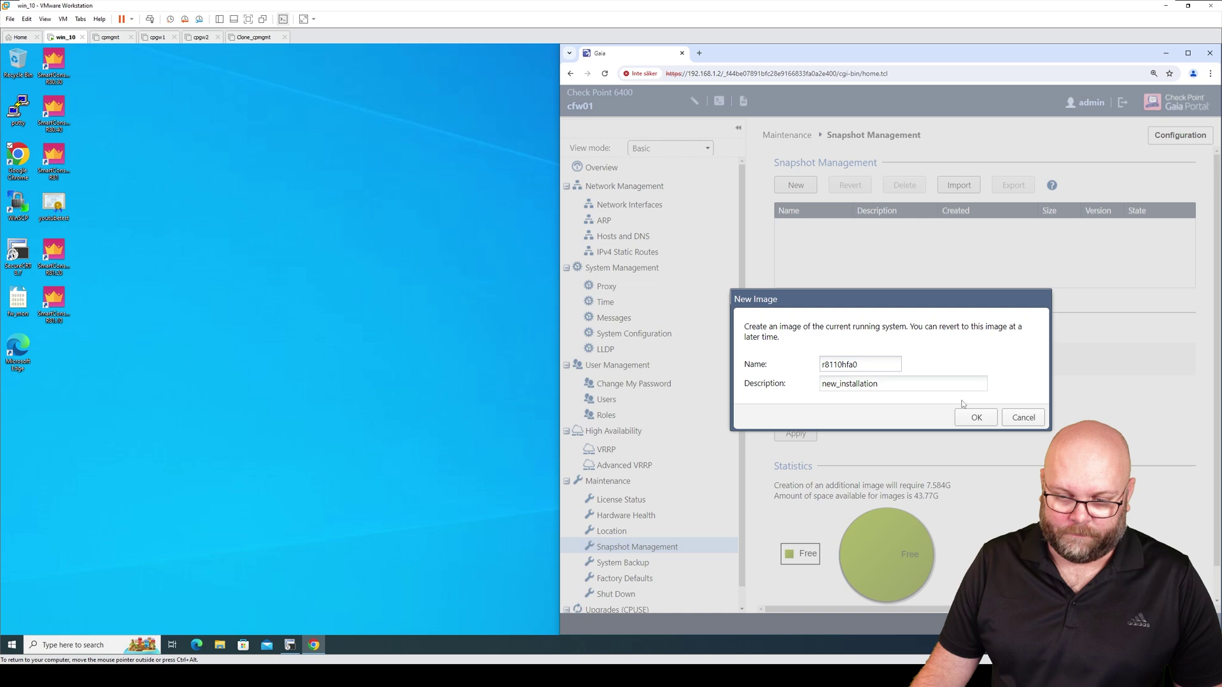
pyautogui.click(976, 417)
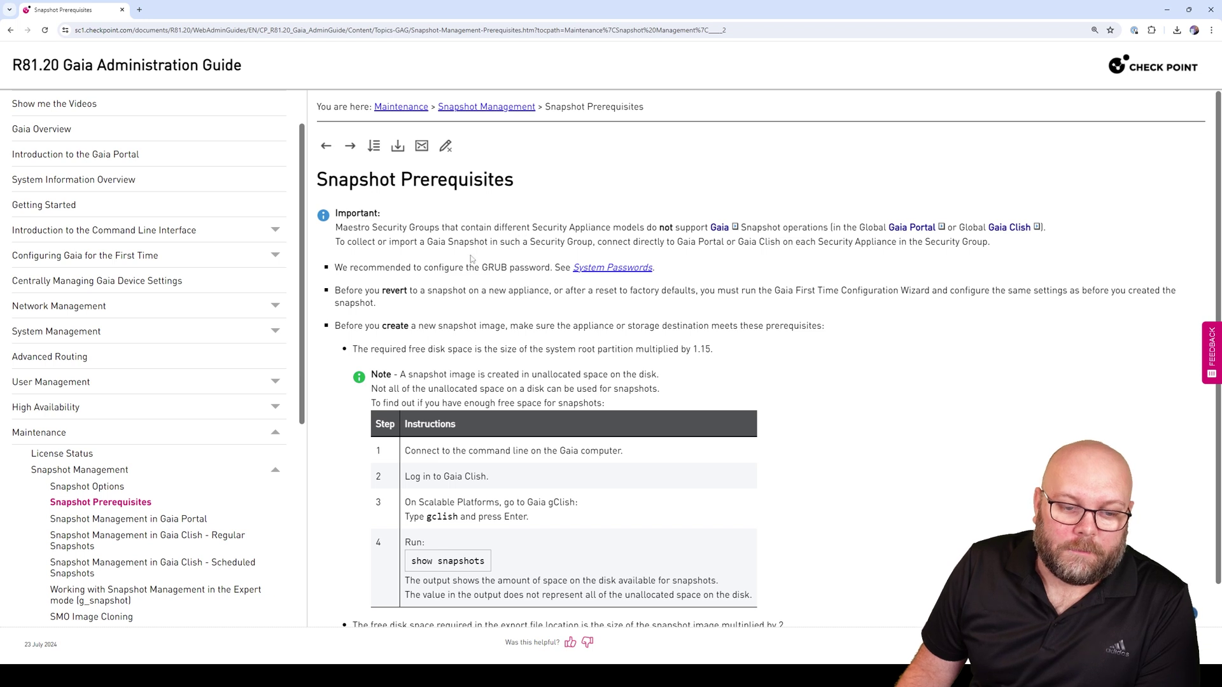
# Highlight the 'Before you revert' prerequisite paragraph, then minimize the guide to return to the portal
pyautogui.moveTo(380, 307); pyautogui.dragTo(336, 294)
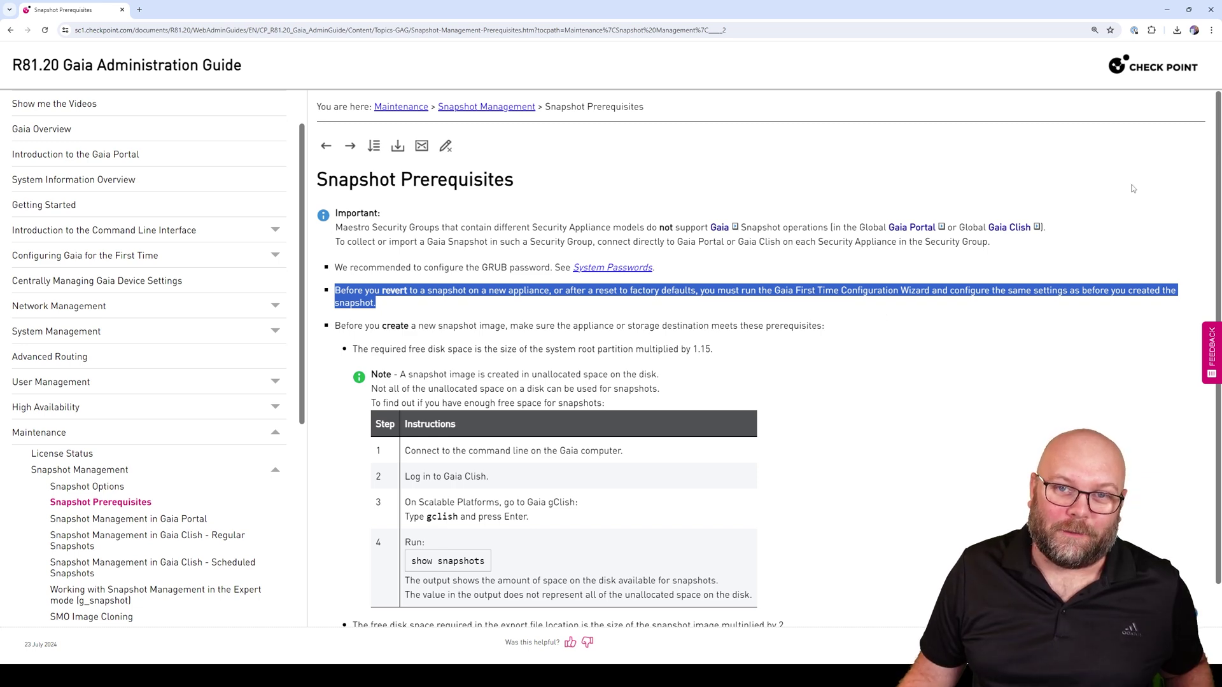
pyautogui.click(1166, 9)
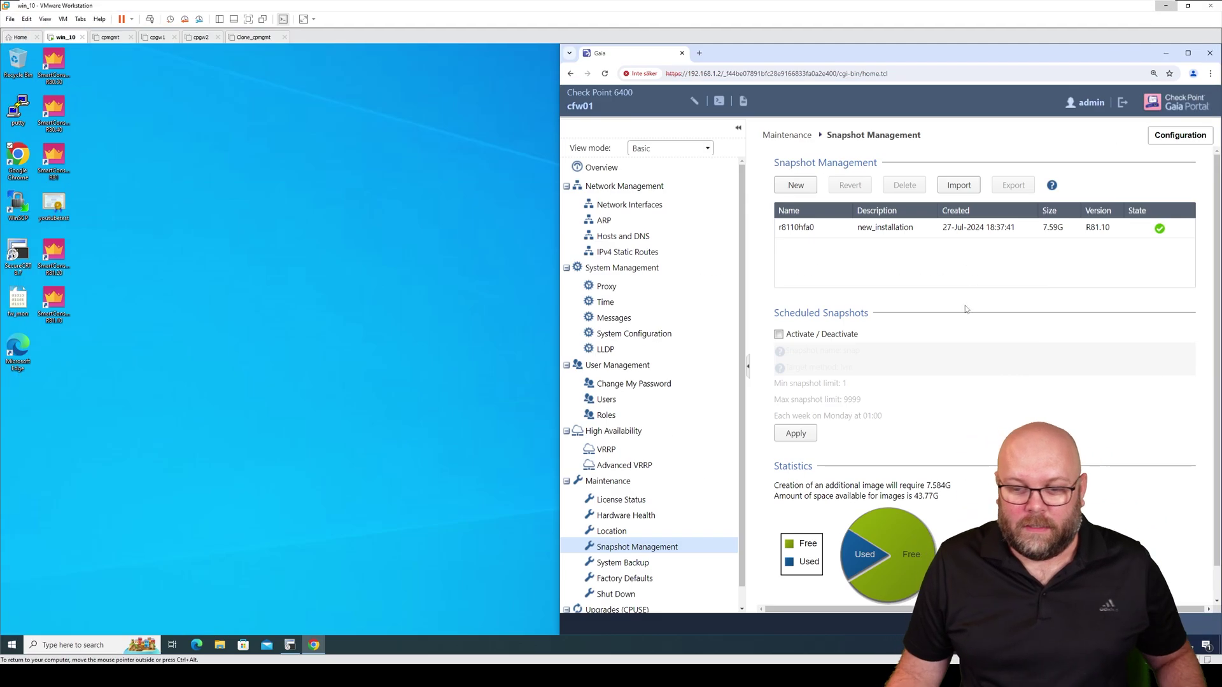
# Export snapshot r8110hfa0, download the exported image, and check the download's progress
pyautogui.click(894, 232)
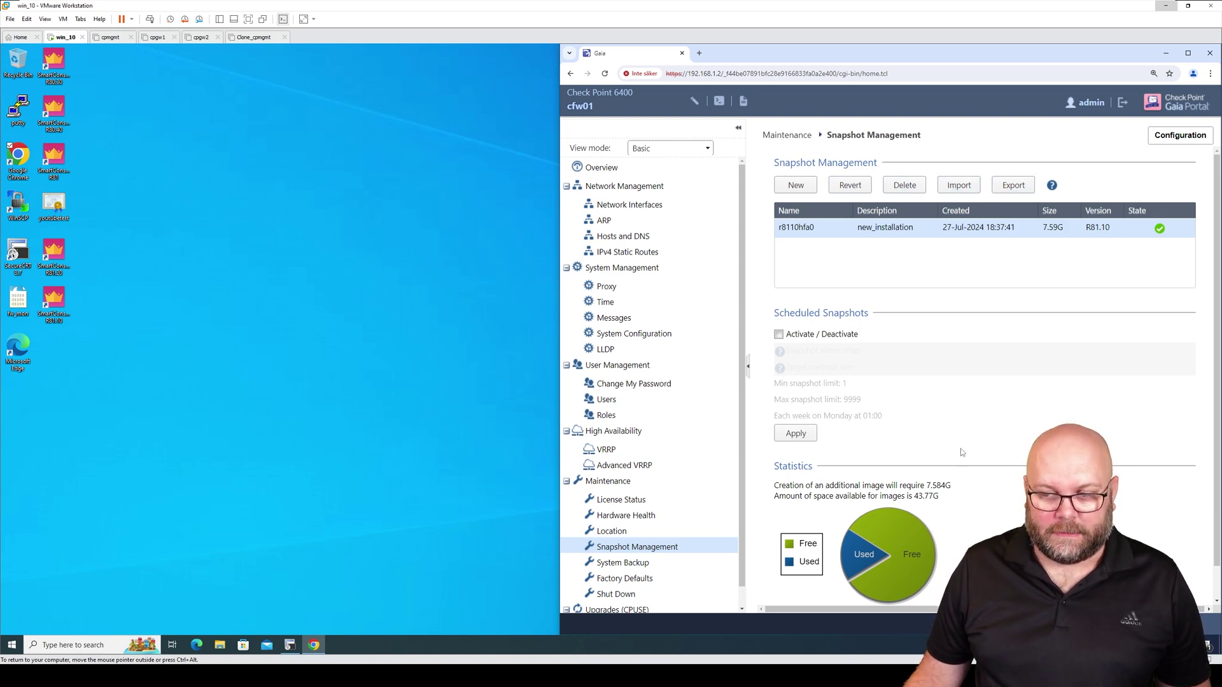
pyautogui.click(1011, 189)
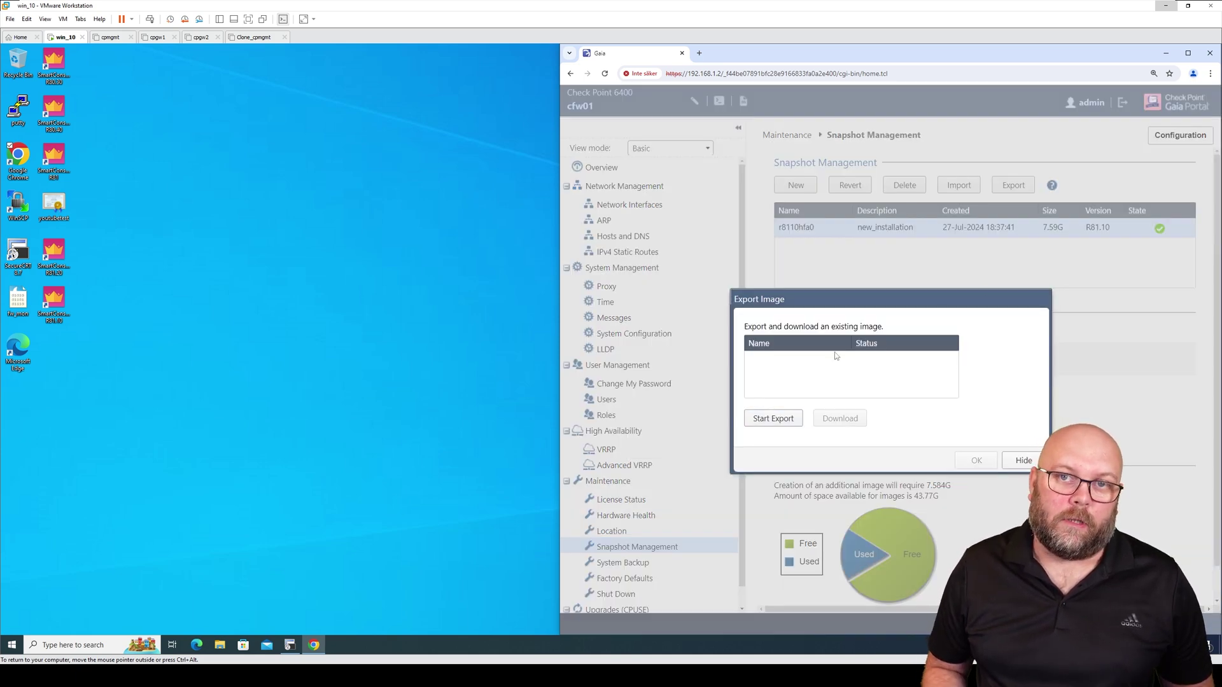
pyautogui.click(792, 419)
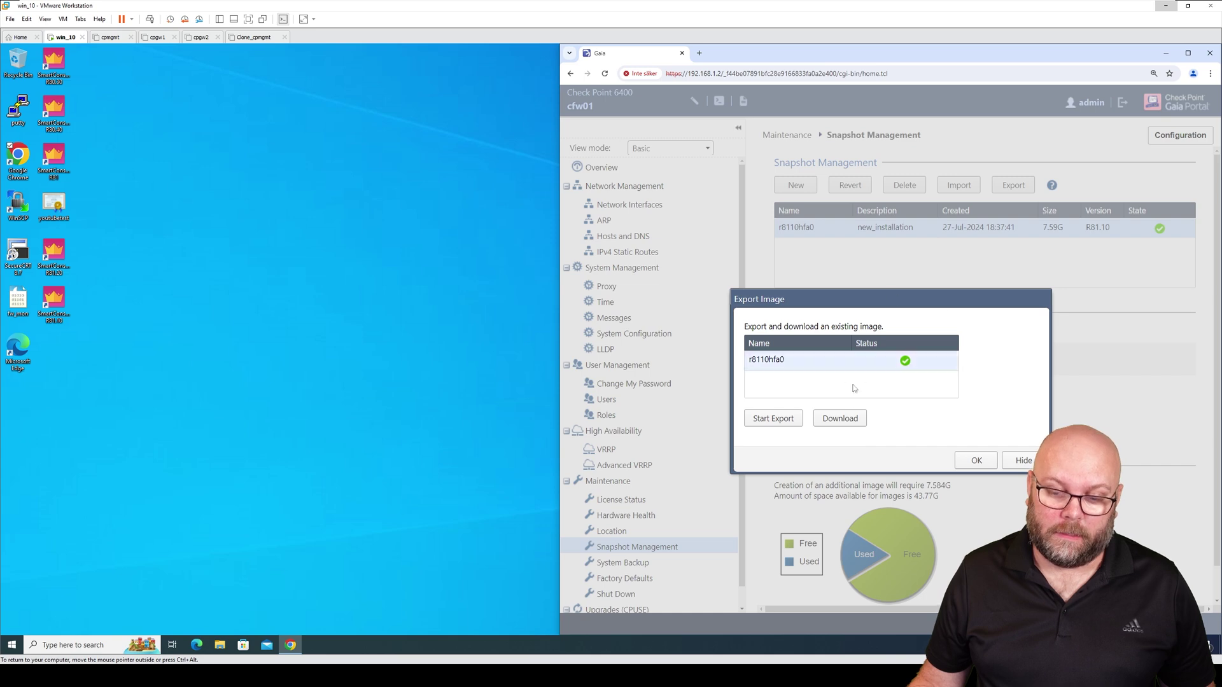
pyautogui.click(853, 423)
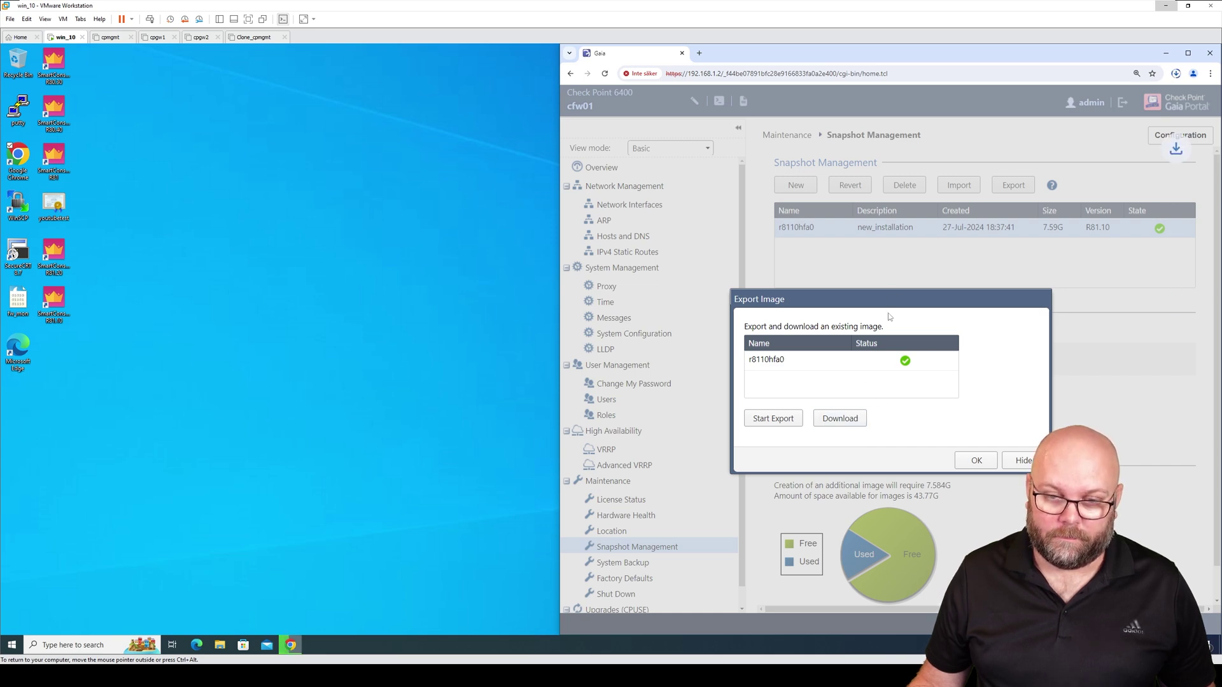
pyautogui.click(1176, 75)
pyautogui.moveTo(1088, 124)
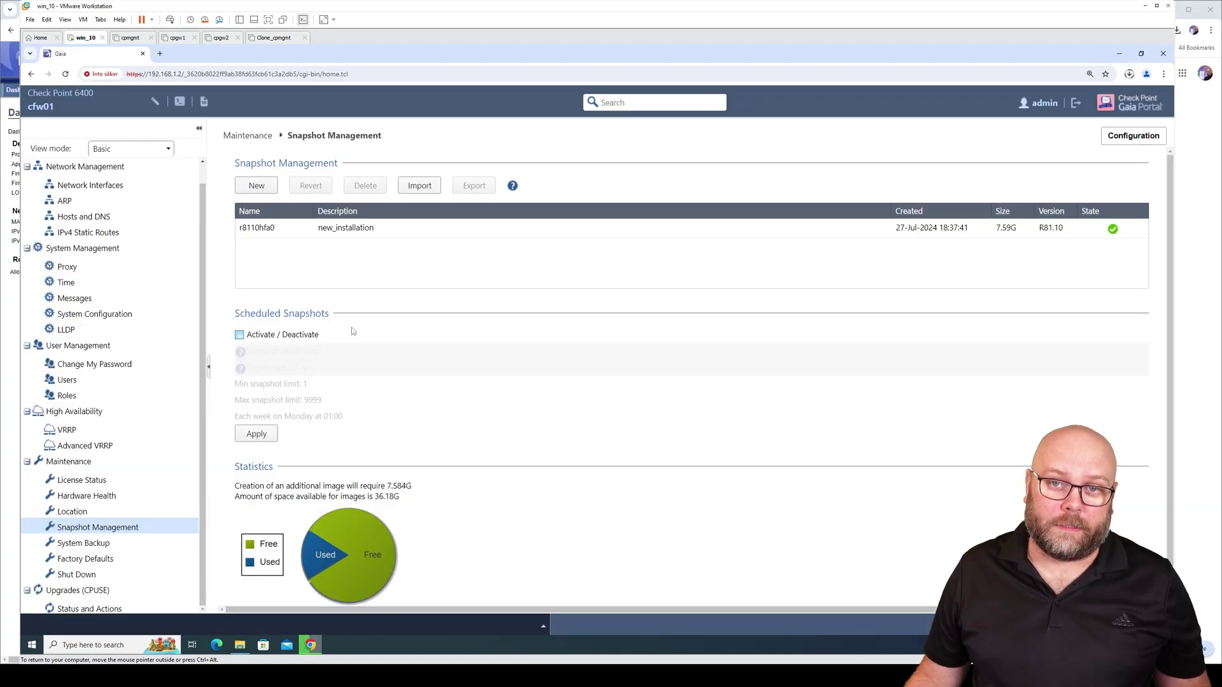
pyautogui.click(257, 335)
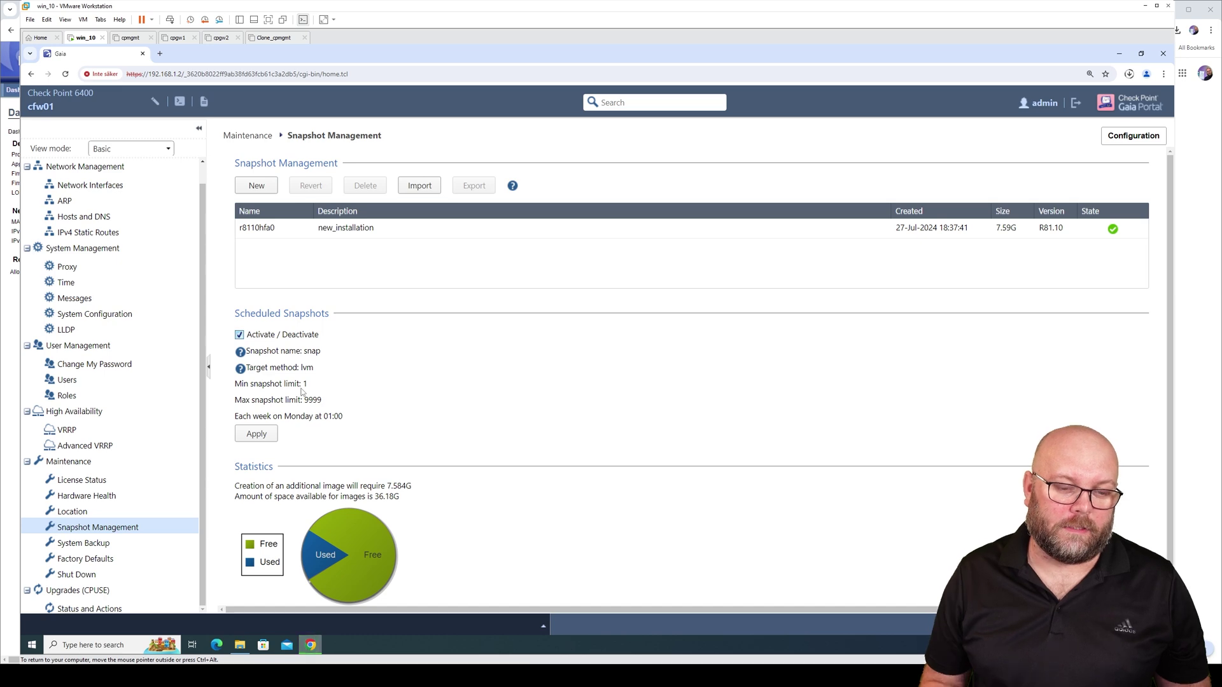
pyautogui.click(318, 335)
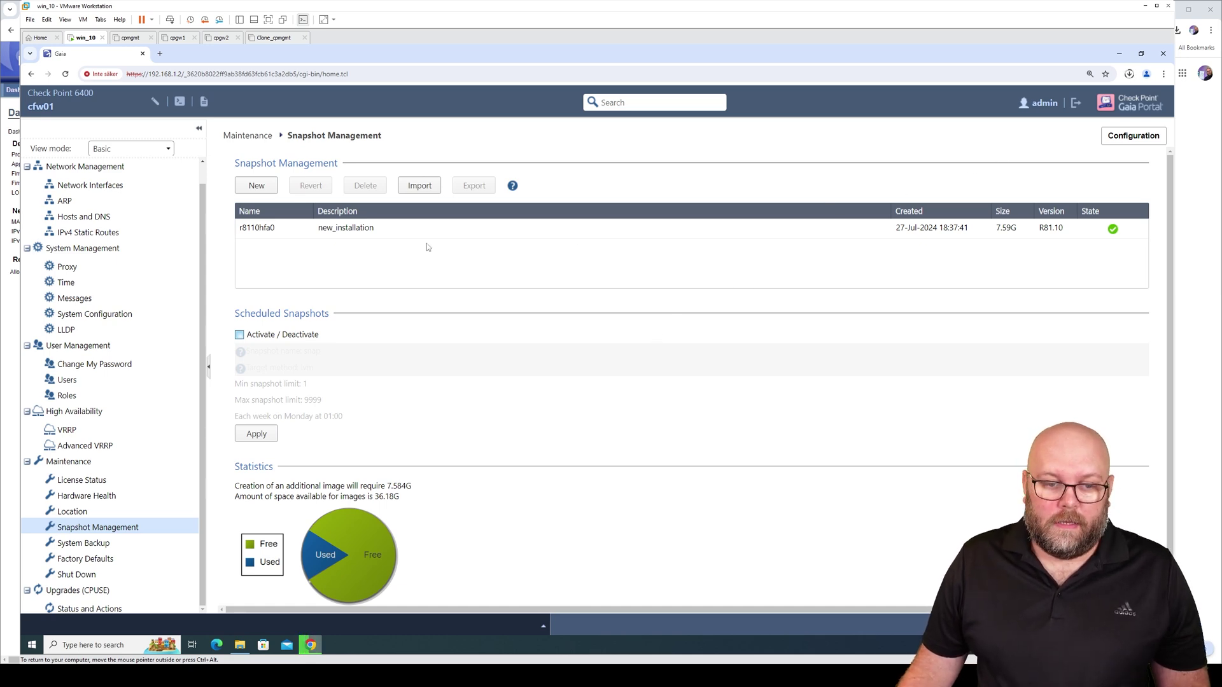
# Select the r8110hfa0 snapshot row, then hide the portal to show the desktop
pyautogui.click(411, 228)
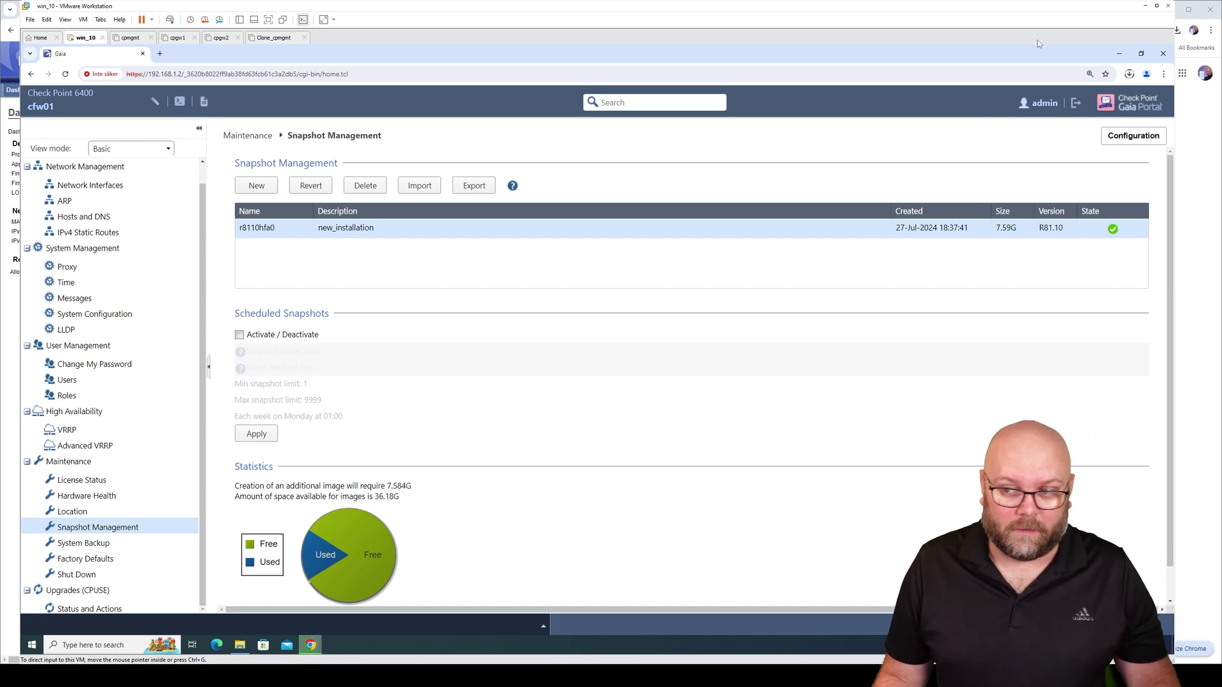
pyautogui.press('Num_Lock')
pyautogui.press('super+d')
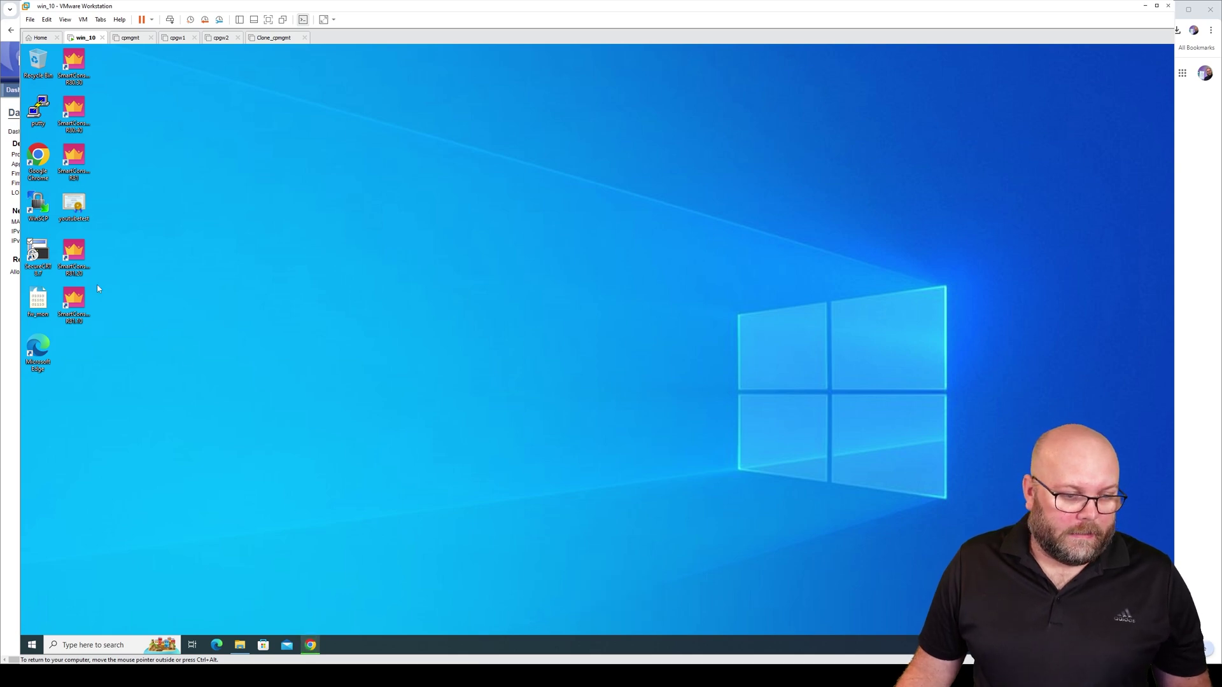
# Open SecureCRT's saved cp_gw1 session, log in as admin, and maximize the terminal
pyautogui.doubleClick(39, 258)
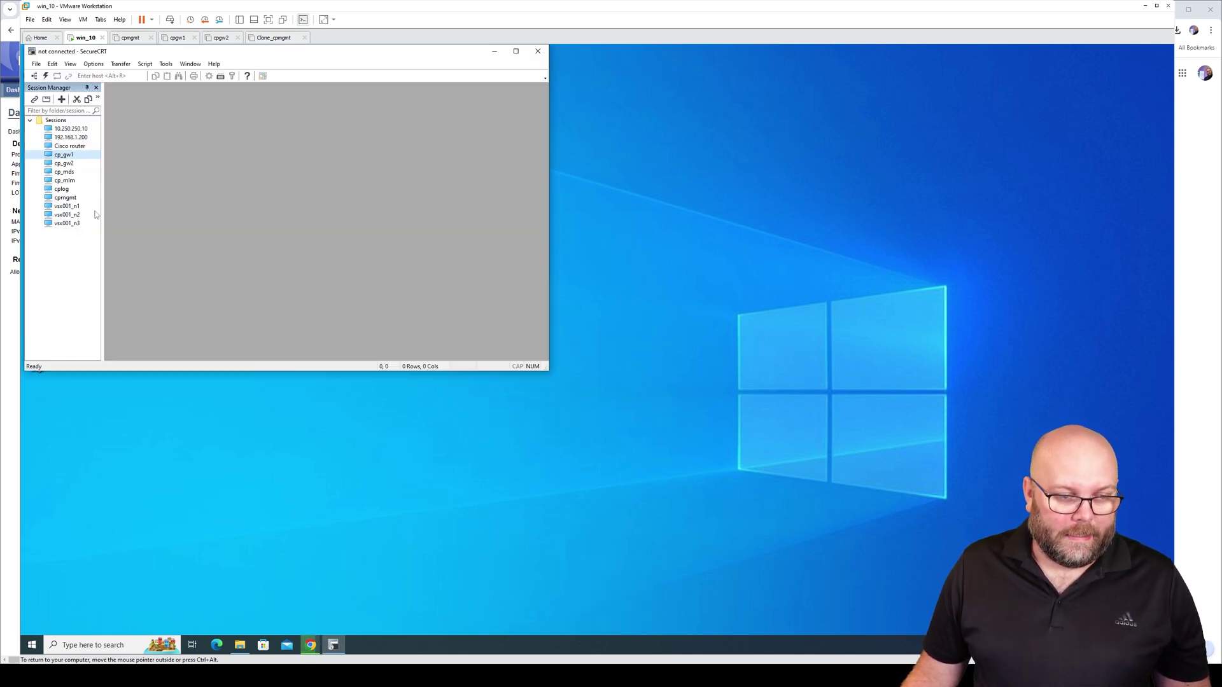
pyautogui.doubleClick(66, 156)
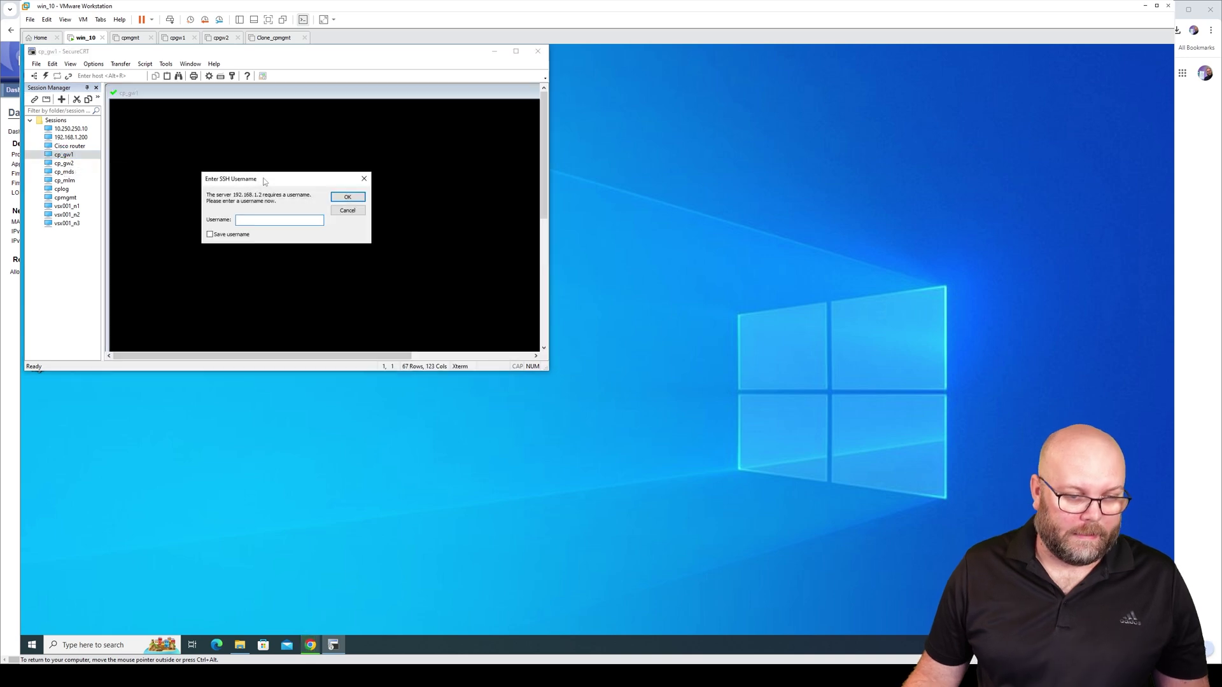
pyautogui.press('Return')
pyautogui.write('******')
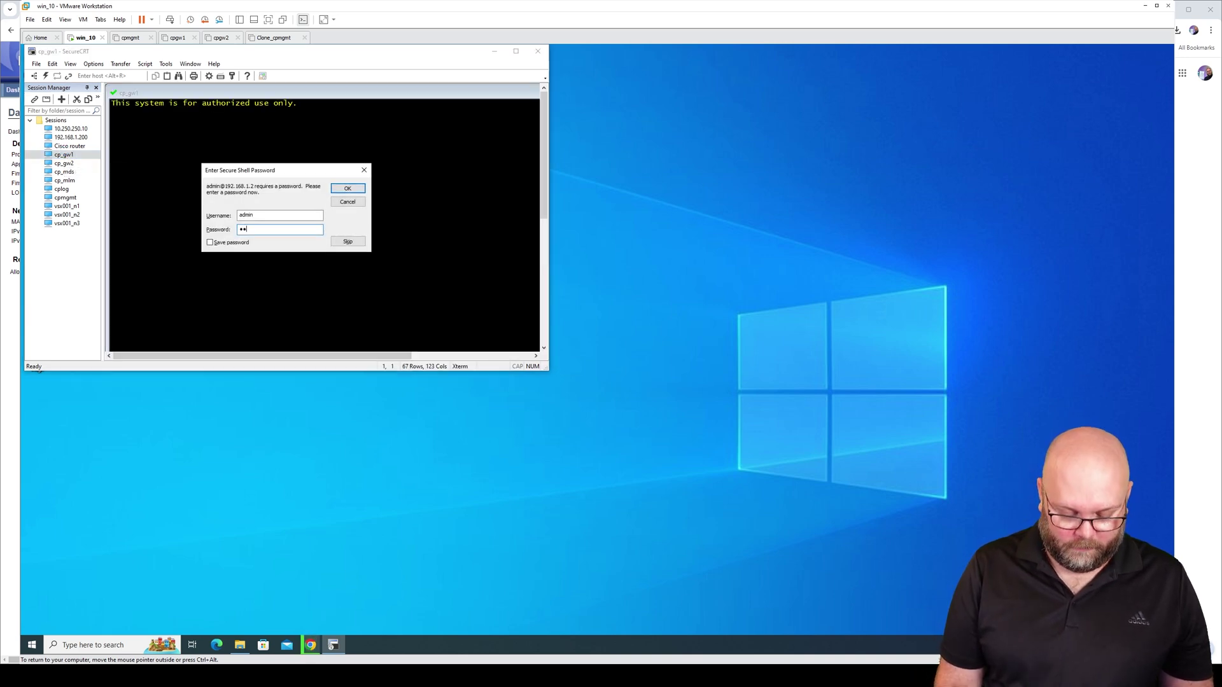
pyautogui.press('Return')
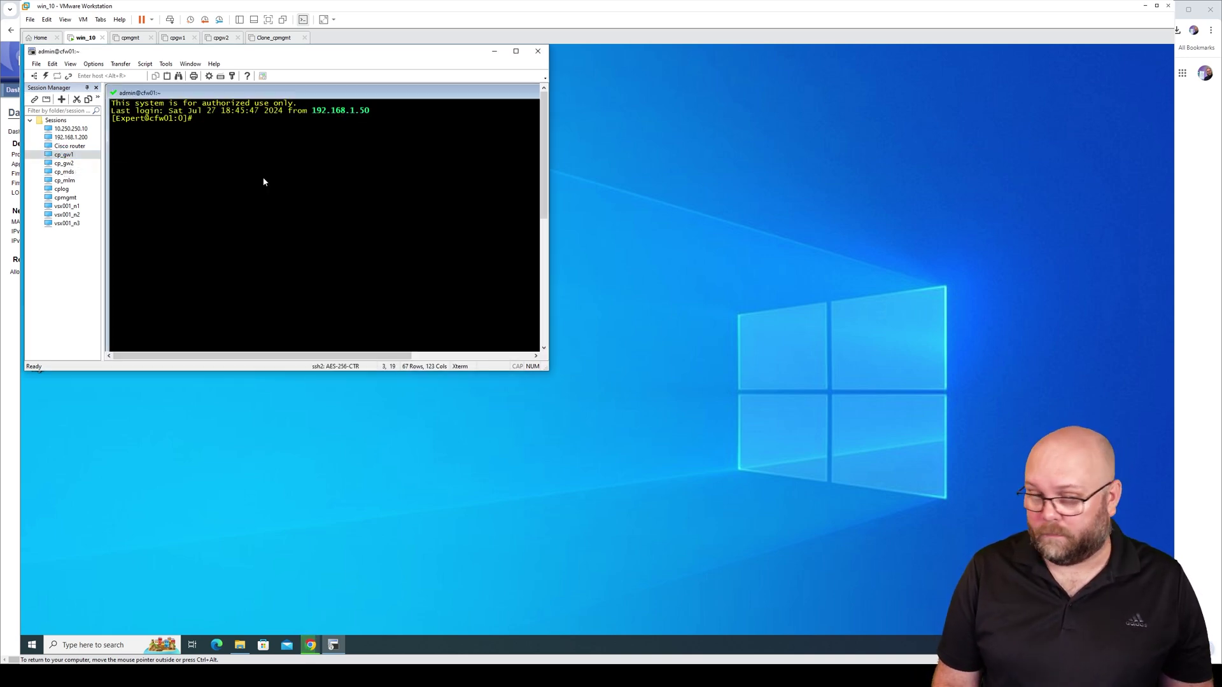
pyautogui.click(515, 51)
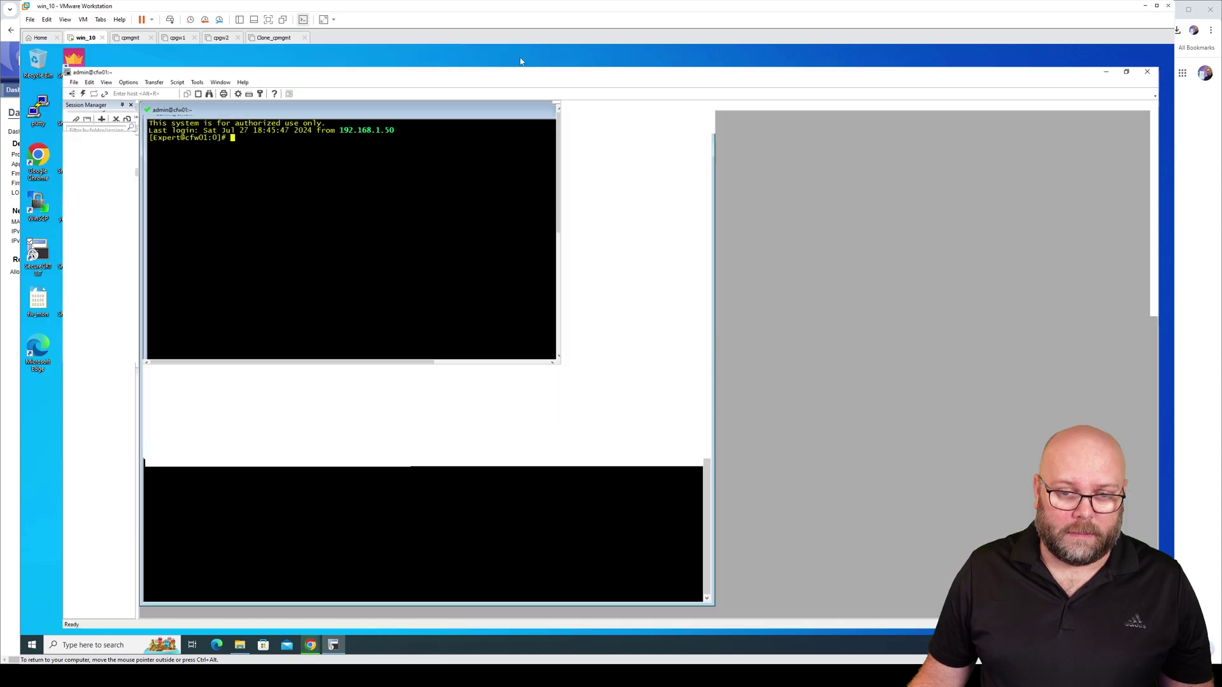
pyautogui.click(679, 89)
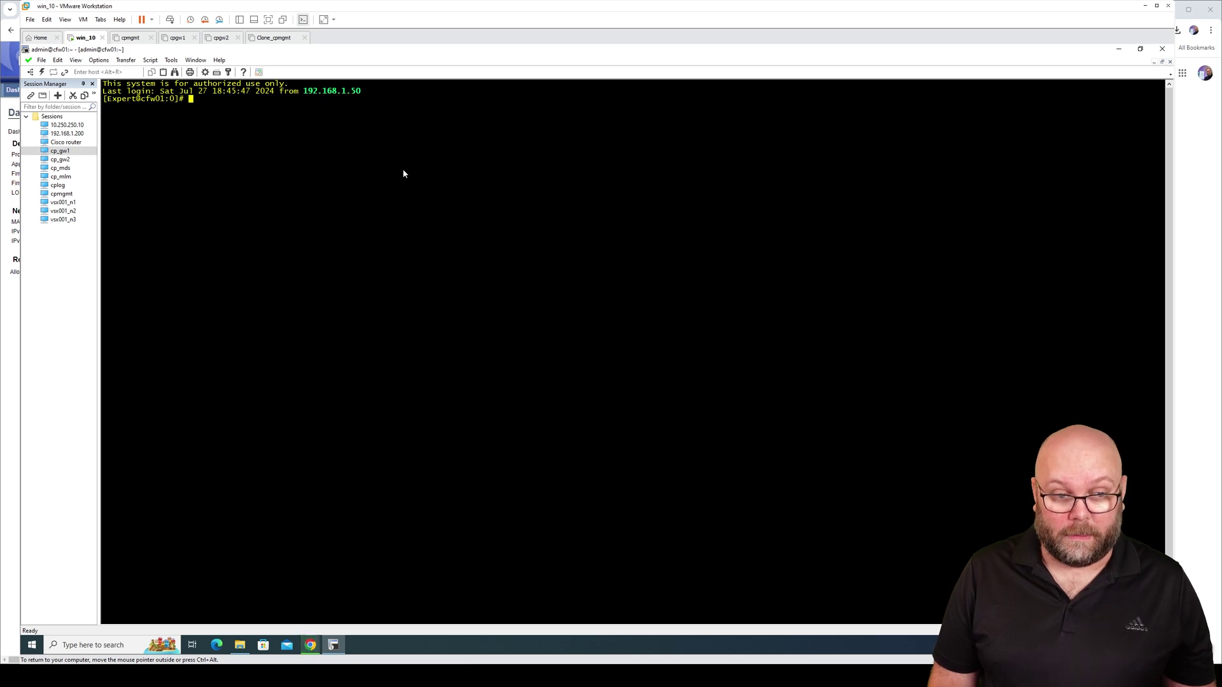
# Enter clish, run 'lock database override', and list local snapshots with 'show snapshots'
pyautogui.write('clish')
pyautogui.press('Return')
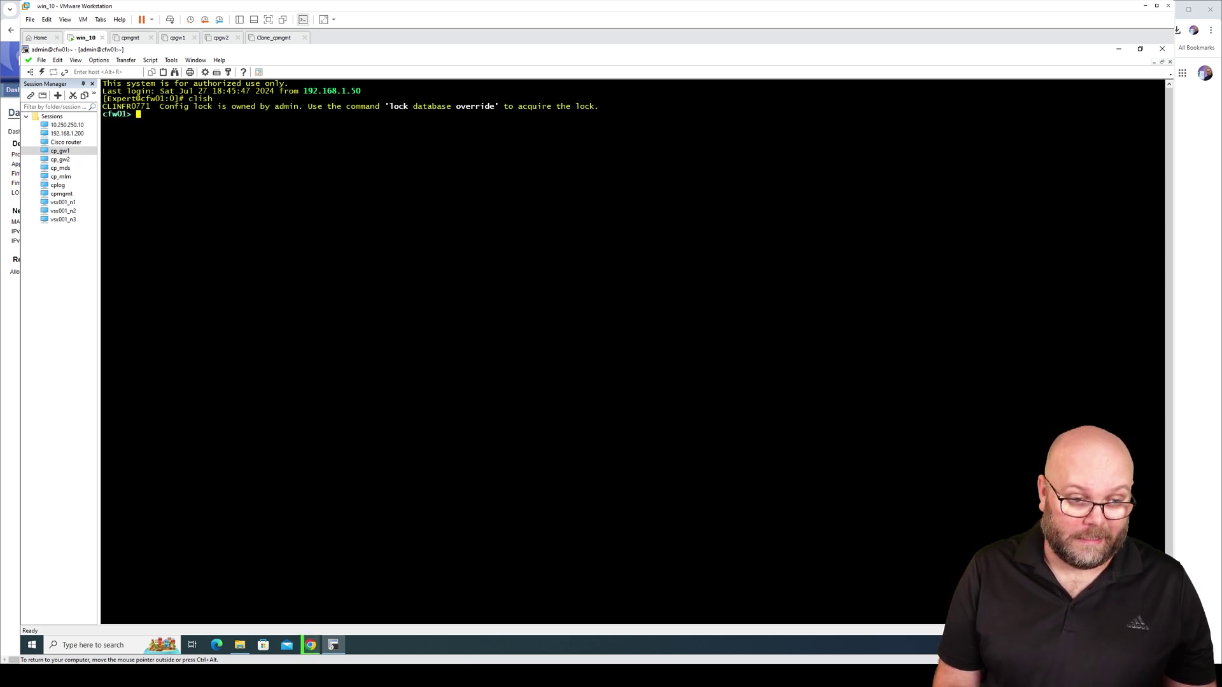
pyautogui.write('lock ')
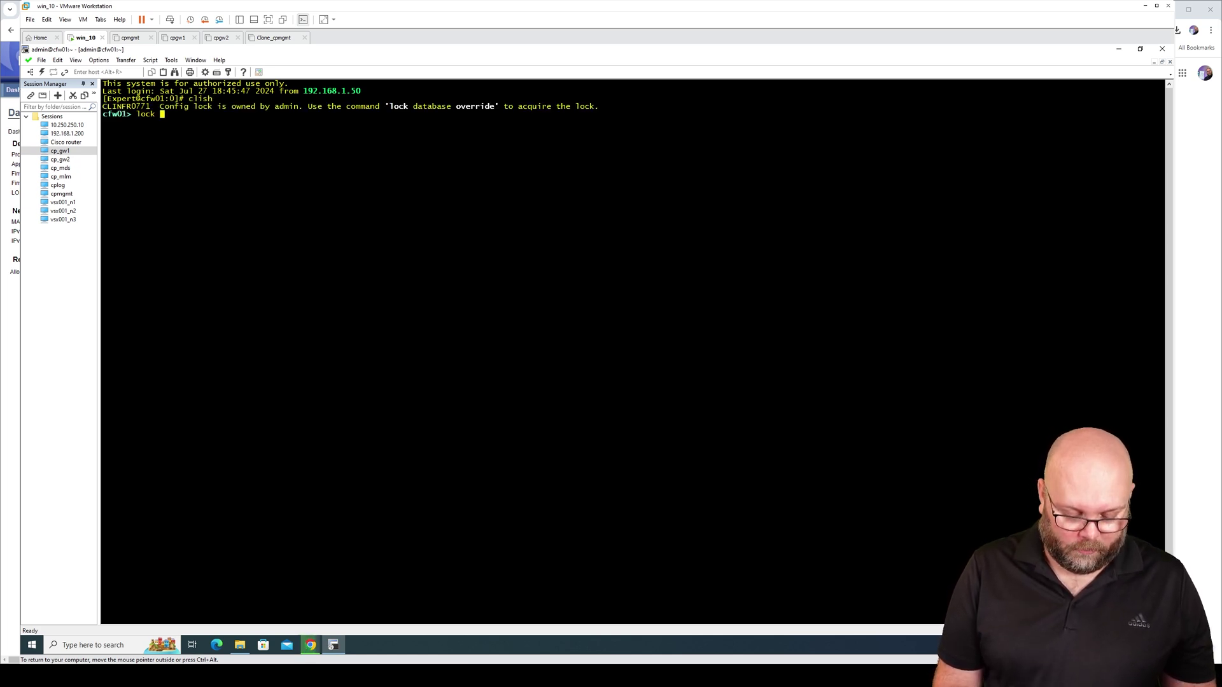
pyautogui.write('database override')
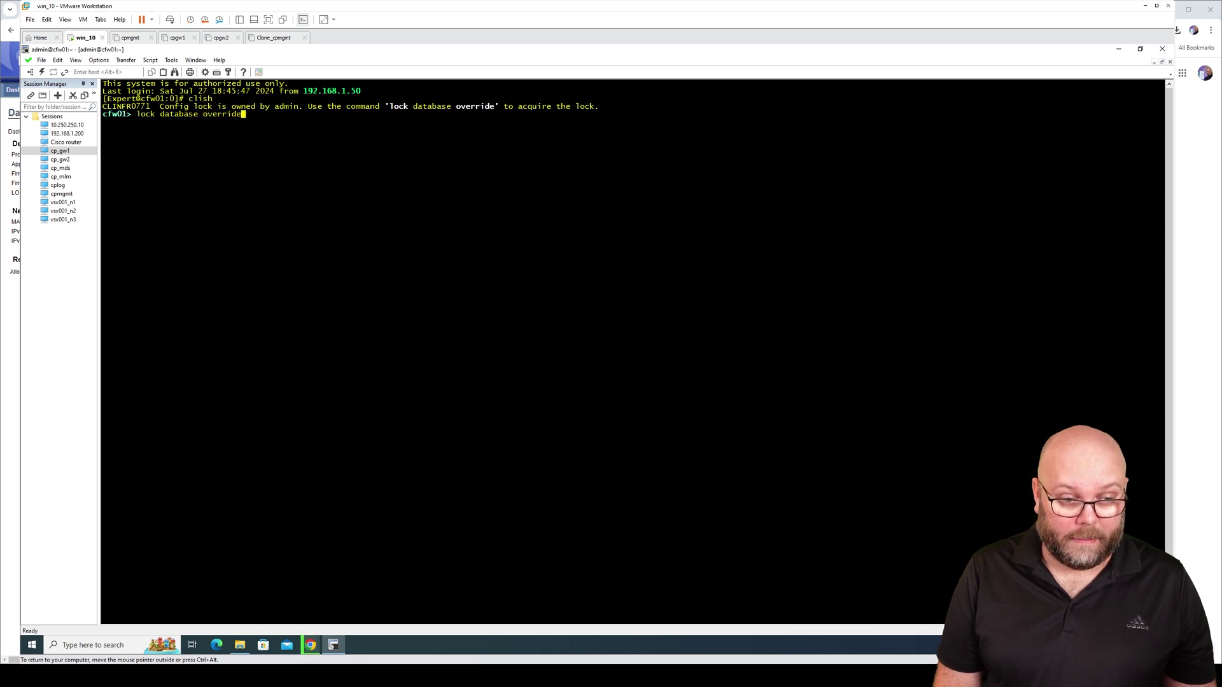
pyautogui.press('Return')
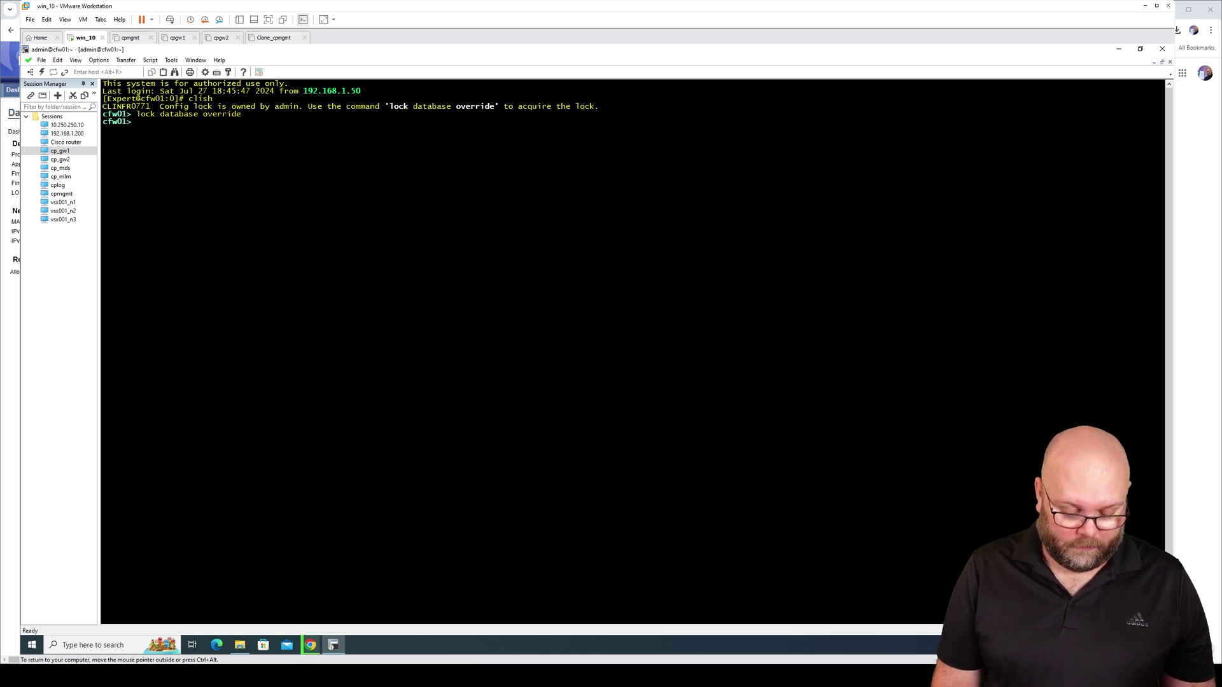
pyautogui.write('show snap')
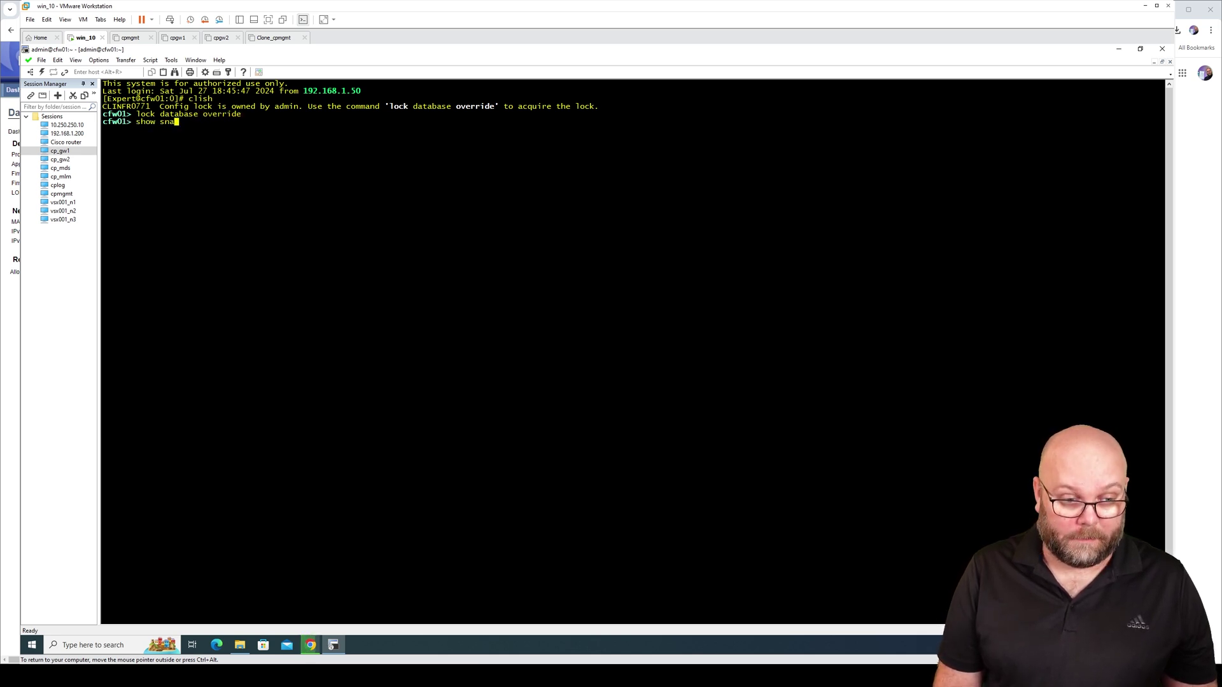
pyautogui.press('Tab')
pyautogui.write('s')
pyautogui.press('Return')
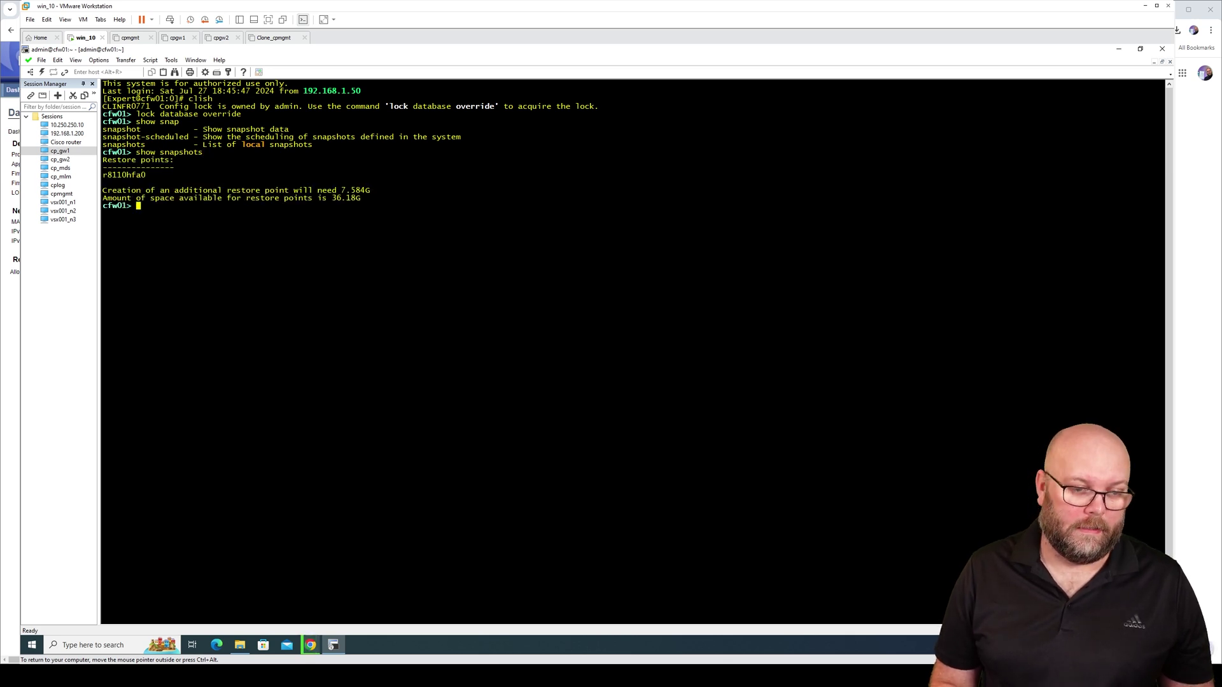
# Run 'show snapshot r8110hfa0 all' to see its date, 7.59G size and new_installation description
pyautogui.press('Up')
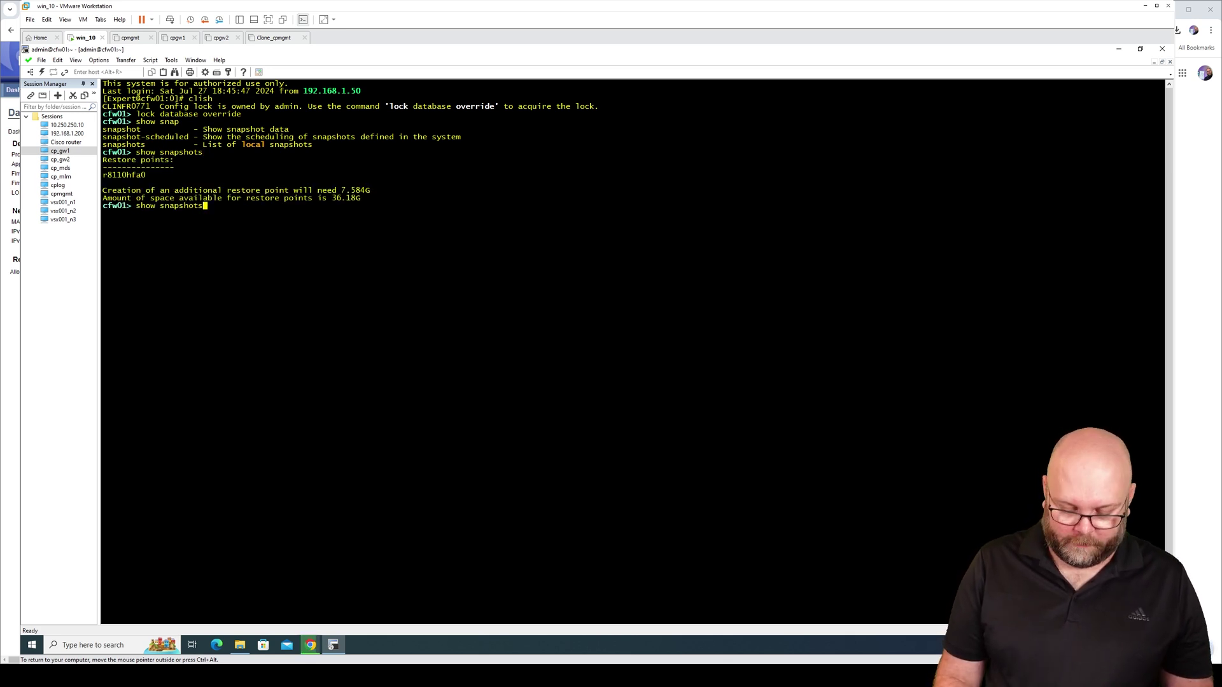
pyautogui.press('BackSpace')
pyautogui.write('r')
pyautogui.press('Tab')
pyautogui.press('Return')
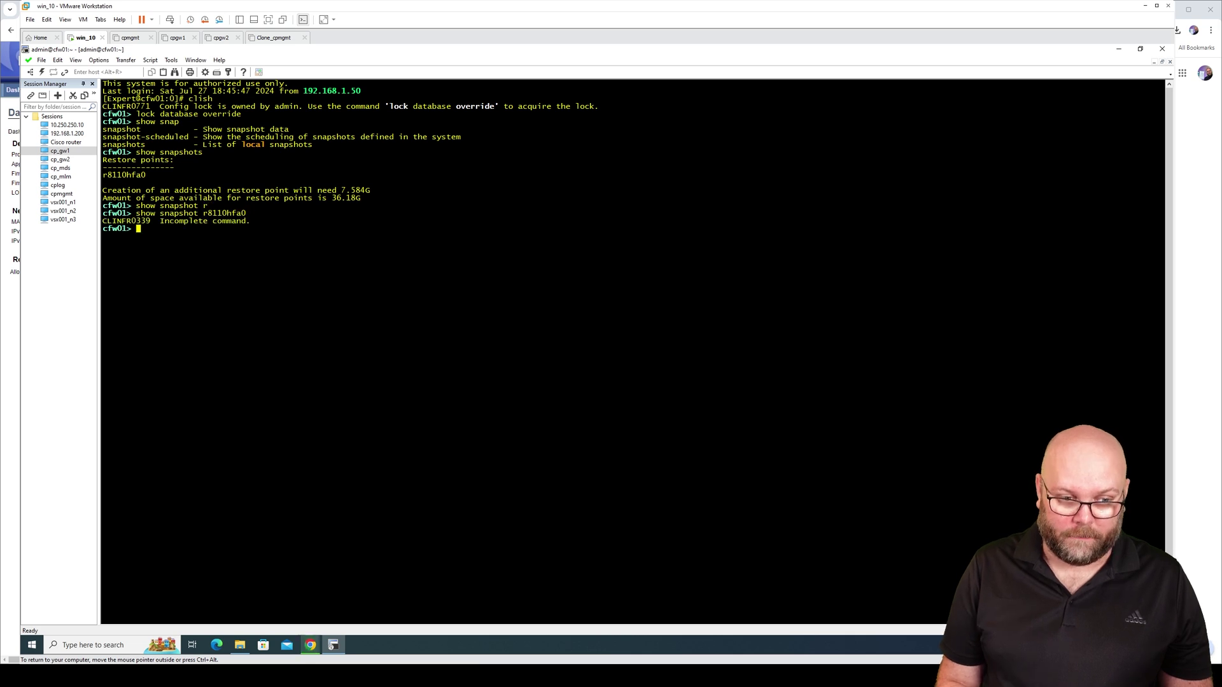
pyautogui.press('Up')
pyautogui.write('all')
pyautogui.press('Tab')
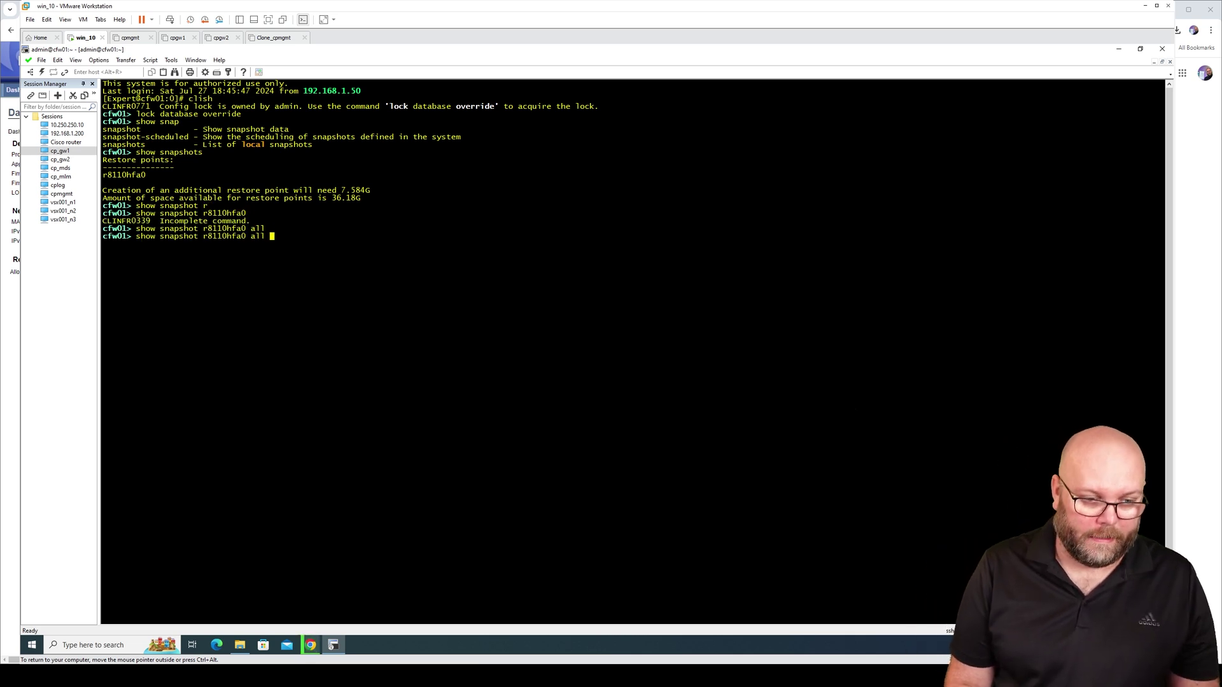
pyautogui.press('Return')
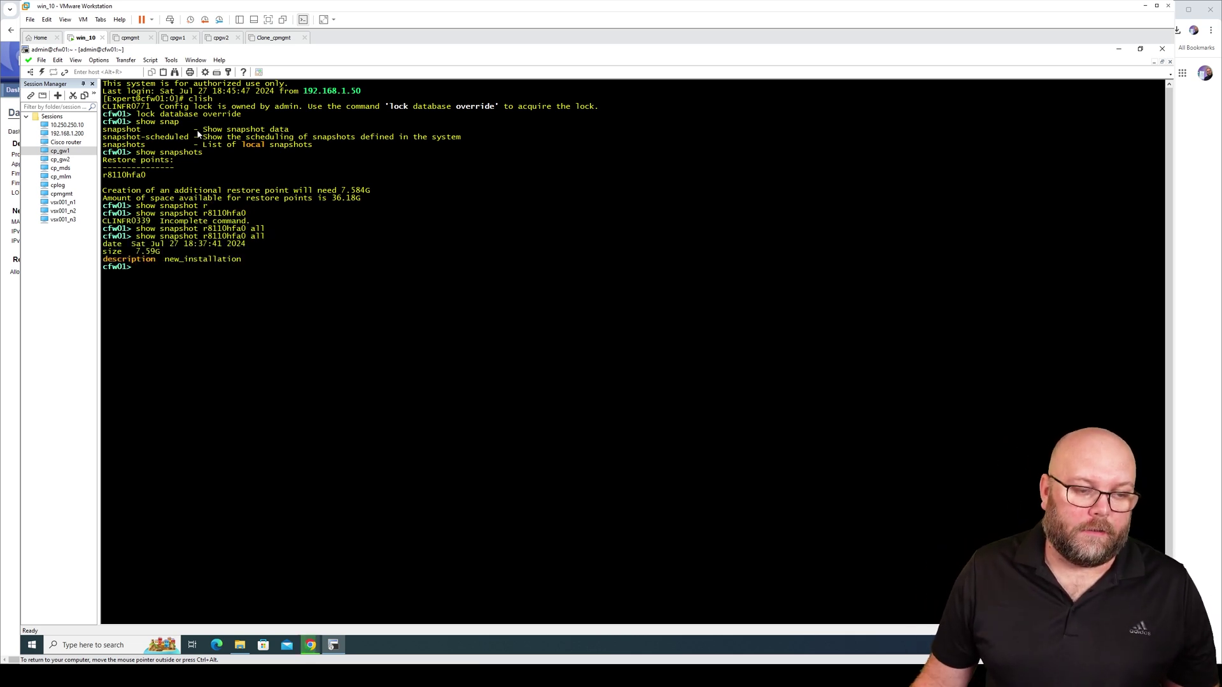
pyautogui.moveTo(168, 253); pyautogui.dragTo(103, 245)
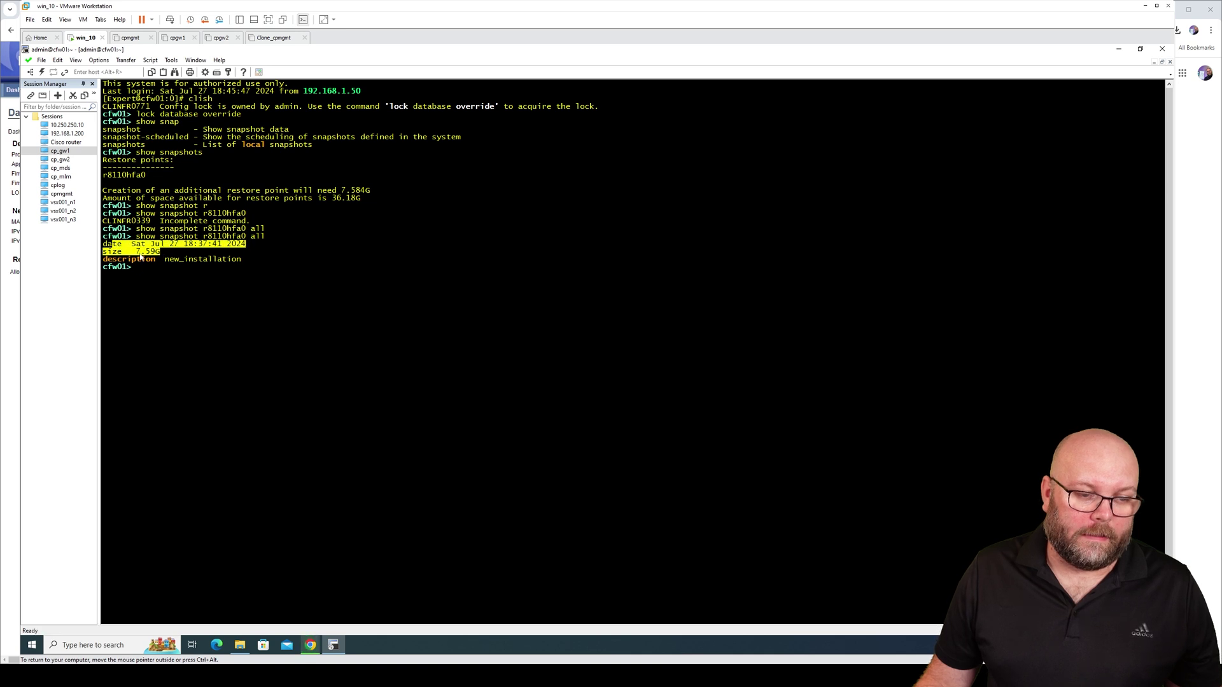
pyautogui.click(251, 263)
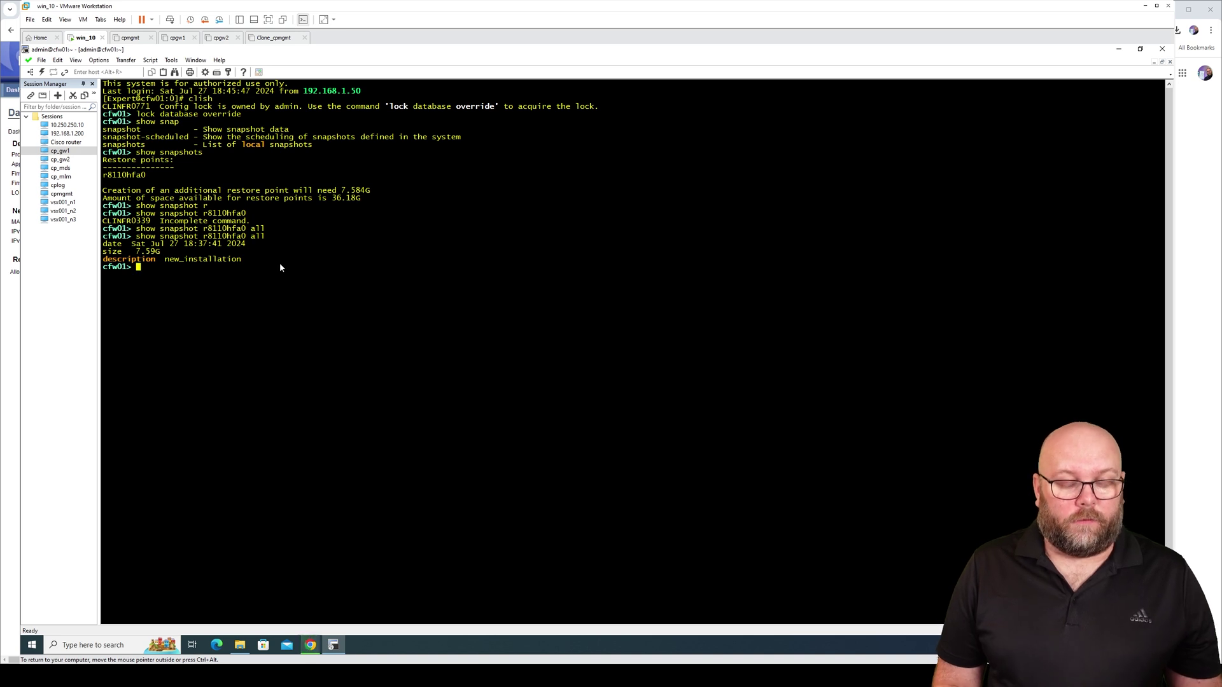
# Tab-complete 'set snapshot-onetime' in clish to list its export, forced, import and revert actions
pyautogui.write('set sna')
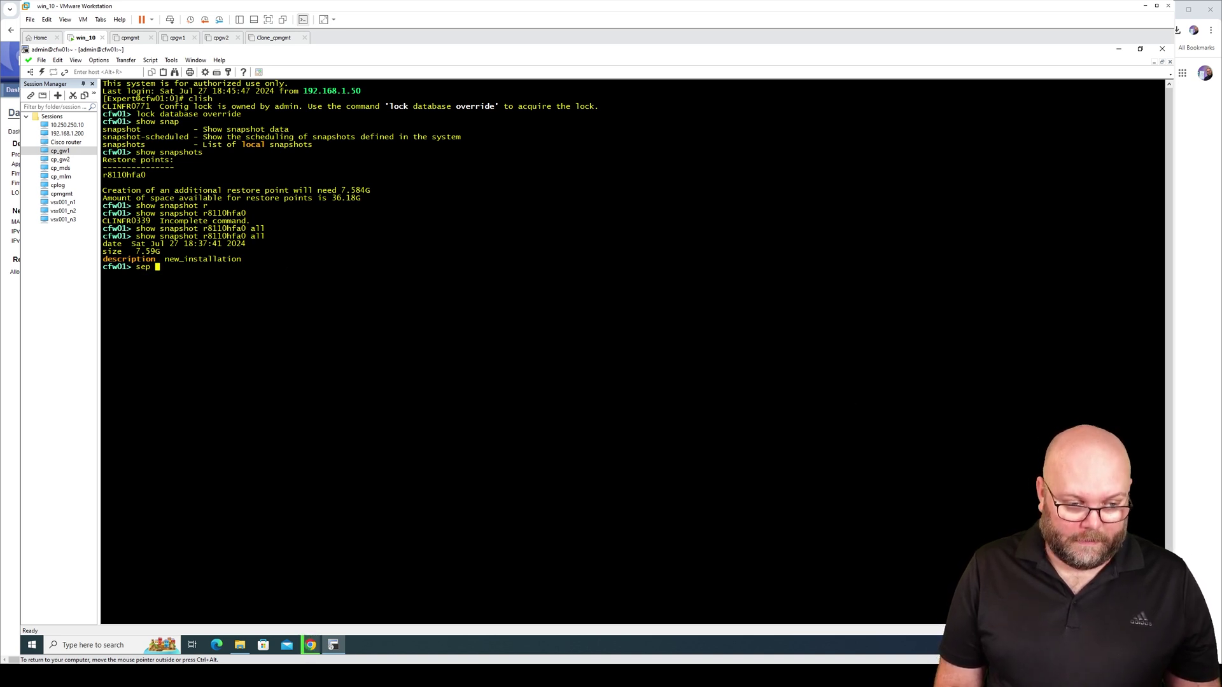
pyautogui.write('p')
pyautogui.press('Tab')
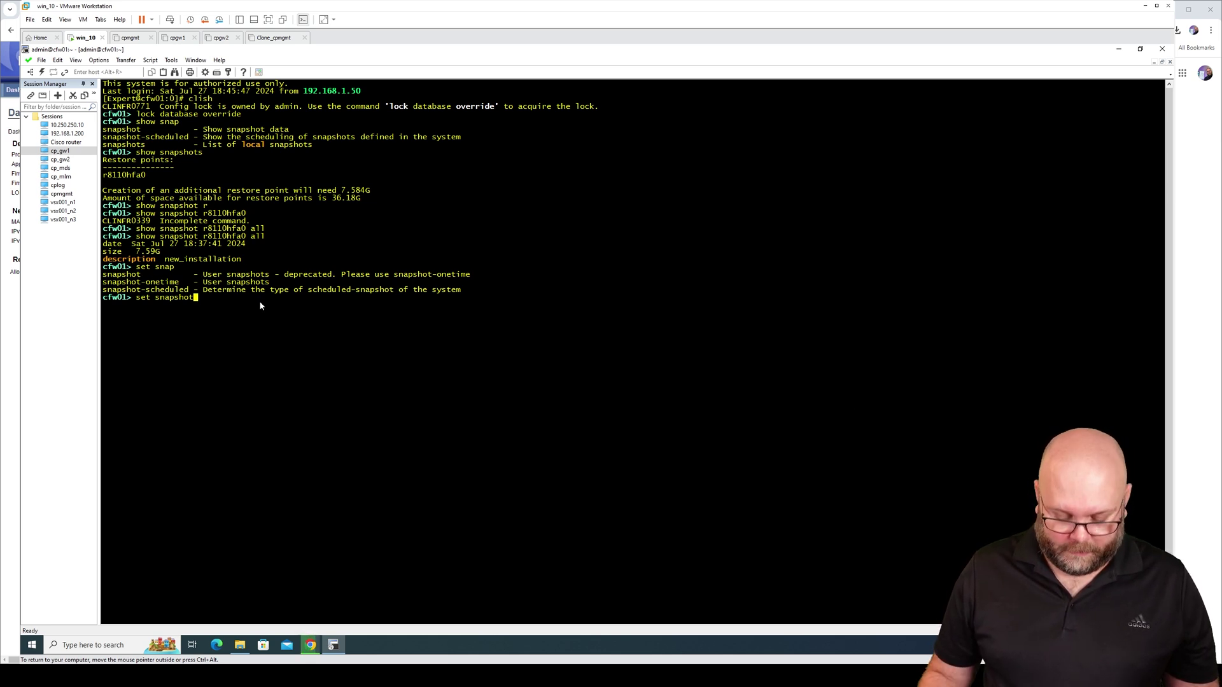
pyautogui.write('-one')
pyautogui.press('Tab')
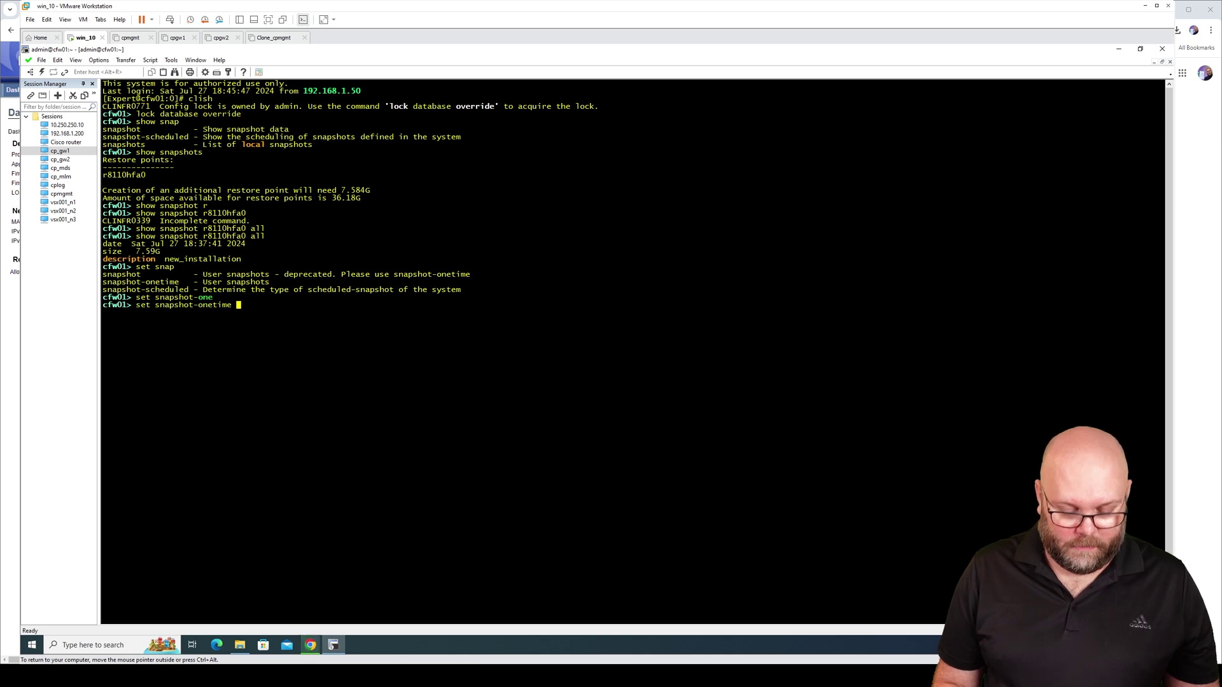
pyautogui.press('Tab')
pyautogui.press('Tab')
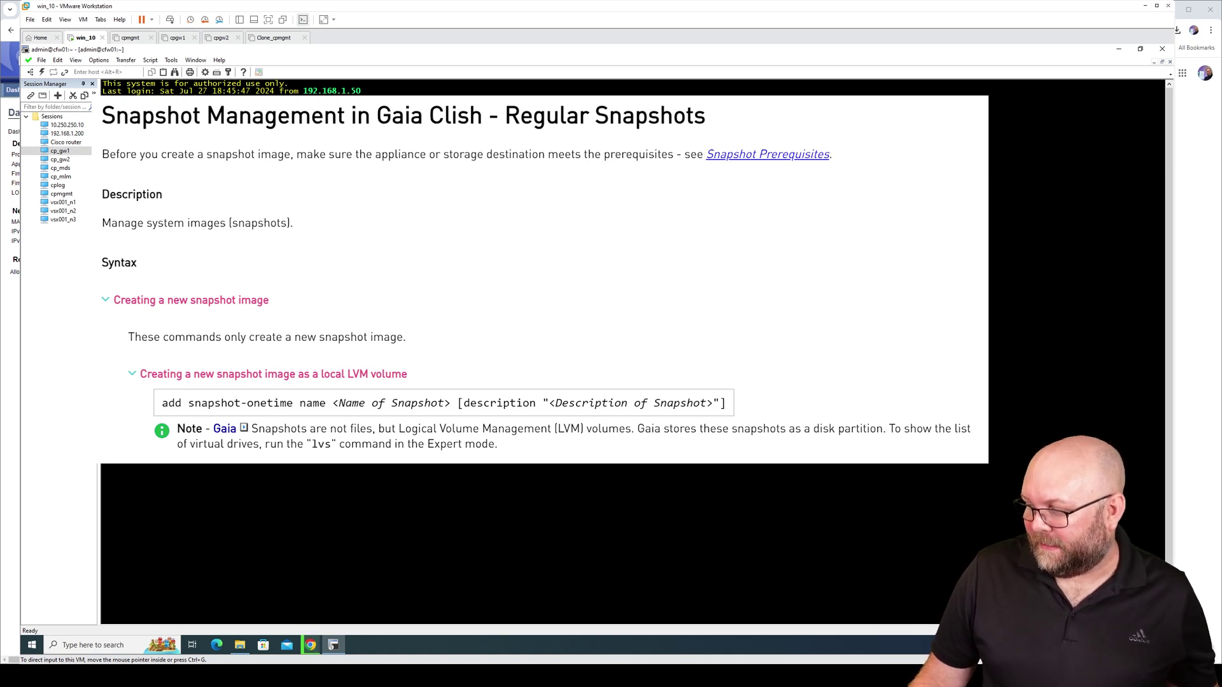
# Build 'add snapshot-onetime name r8110_from_cli' with description 'created in CLI'
pyautogui.press('Num_Lock')
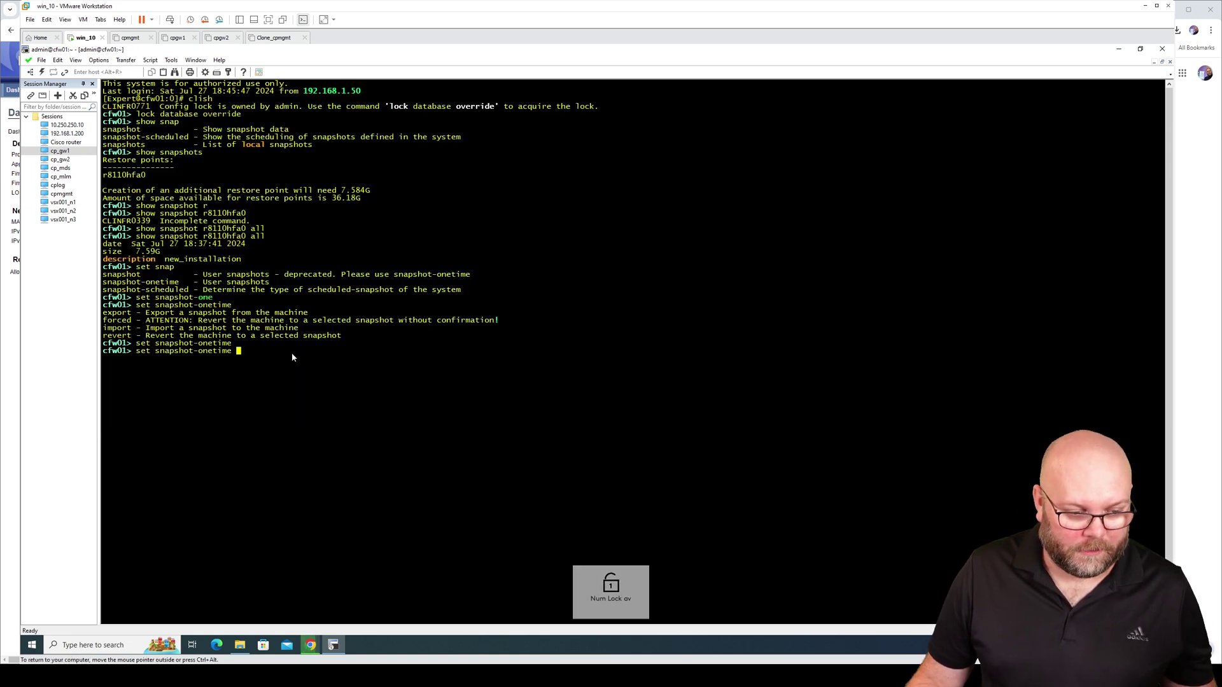
pyautogui.press('BackSpace')
pyautogui.press('BackSpace')
pyautogui.press('BackSpace')
pyautogui.press('BackSpace')
pyautogui.press('BackSpace')
pyautogui.press('BackSpace')
pyautogui.press('BackSpace')
pyautogui.press('BackSpace')
pyautogui.press('BackSpace')
pyautogui.press('BackSpace')
pyautogui.press('BackSpace')
pyautogui.press('BackSpace')
pyautogui.press('BackSpace')
pyautogui.press('BackSpace')
pyautogui.press('BackSpace')
pyautogui.press('BackSpace')
pyautogui.press('BackSpace')
pyautogui.press('BackSpace')
pyautogui.press('BackSpace')
pyautogui.press('BackSpace')
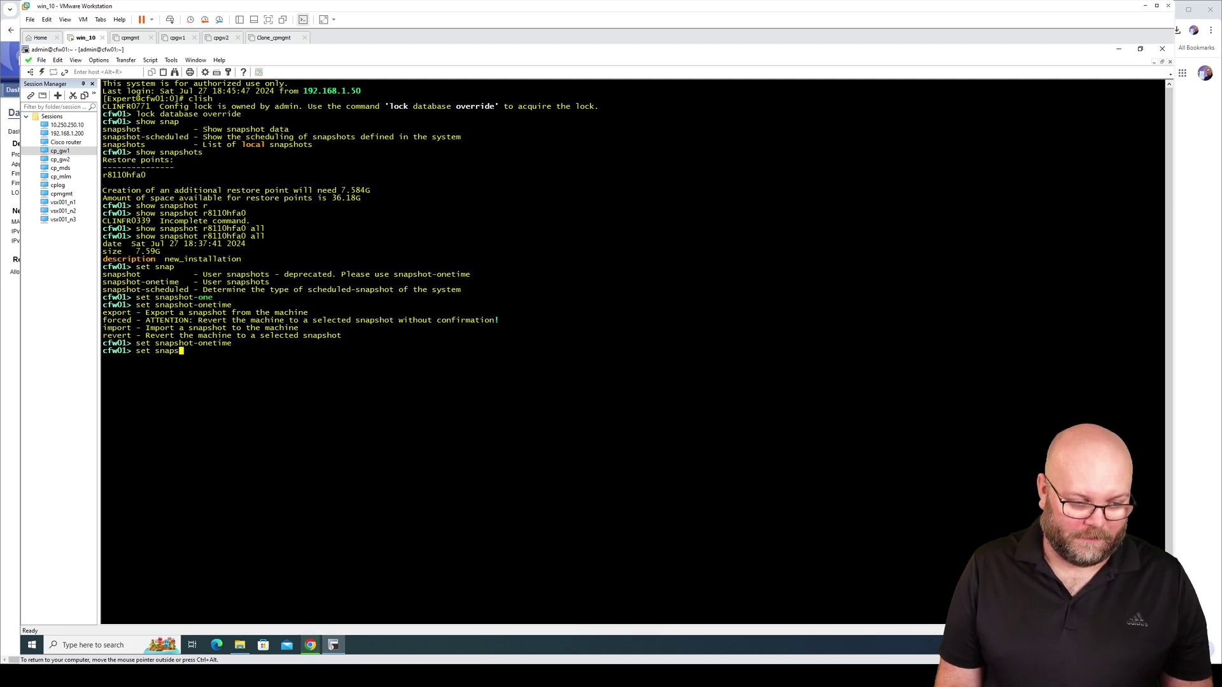
pyautogui.write('add sna')
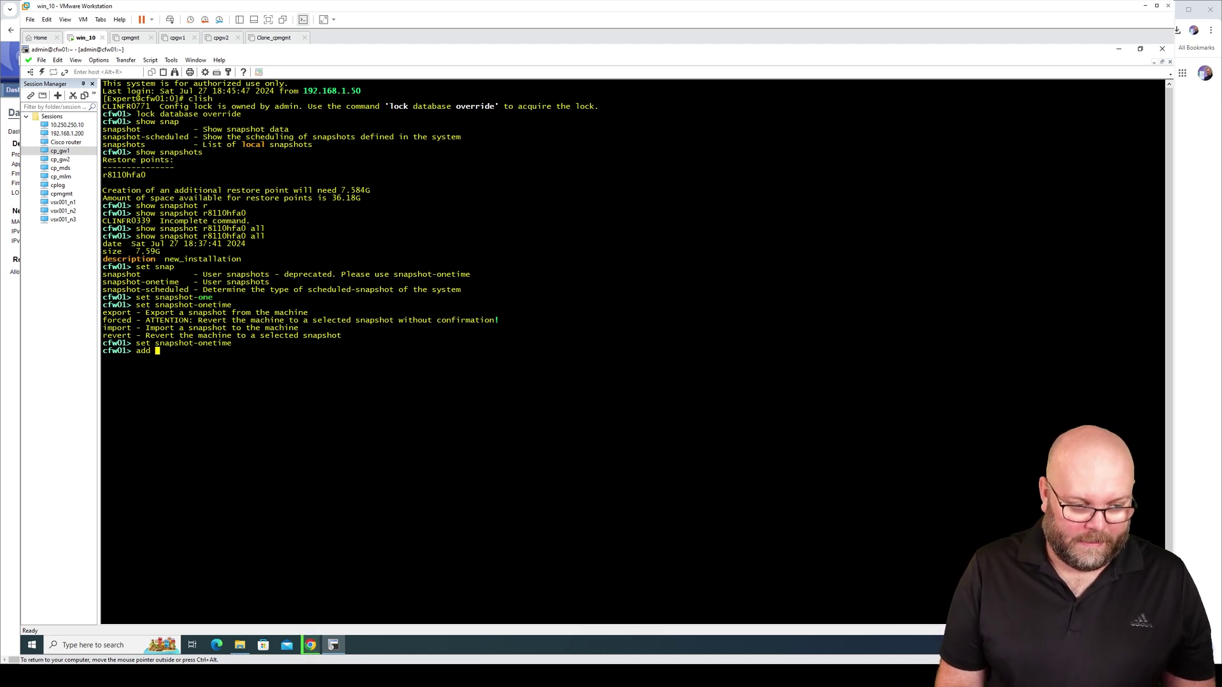
pyautogui.press('Tab')
pyautogui.write('-one')
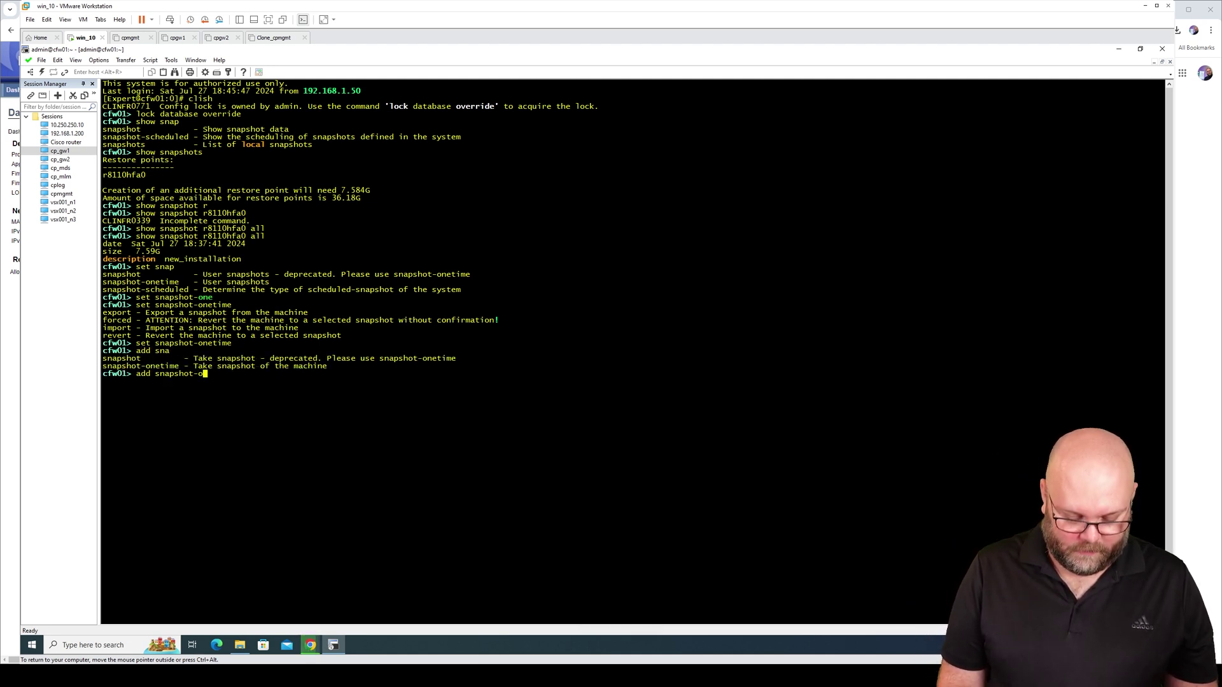
pyautogui.press('Tab')
pyautogui.press('Tab')
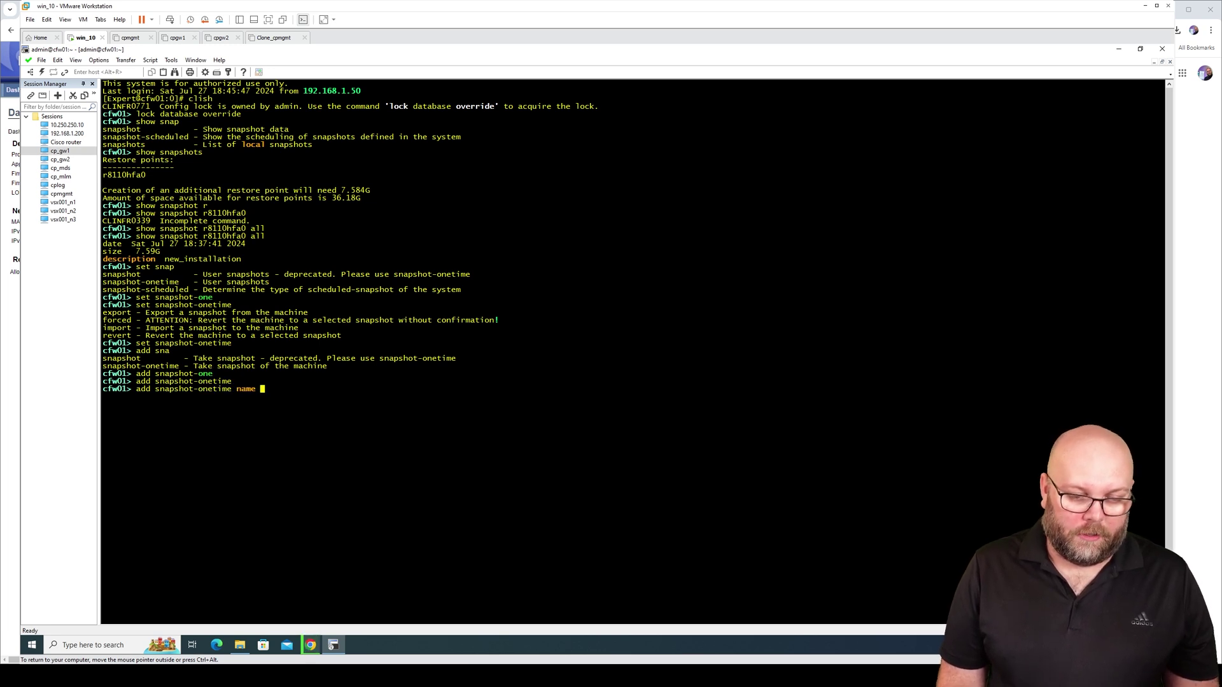
pyautogui.write('r8')
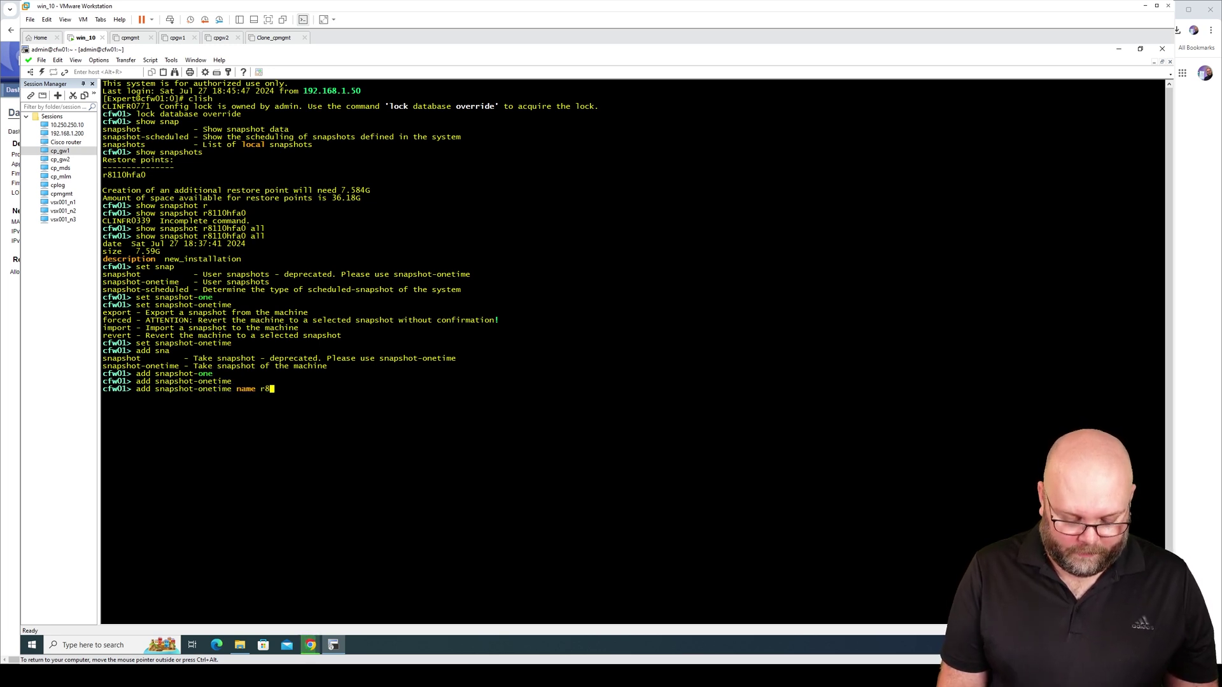
pyautogui.write('110_from_cli')
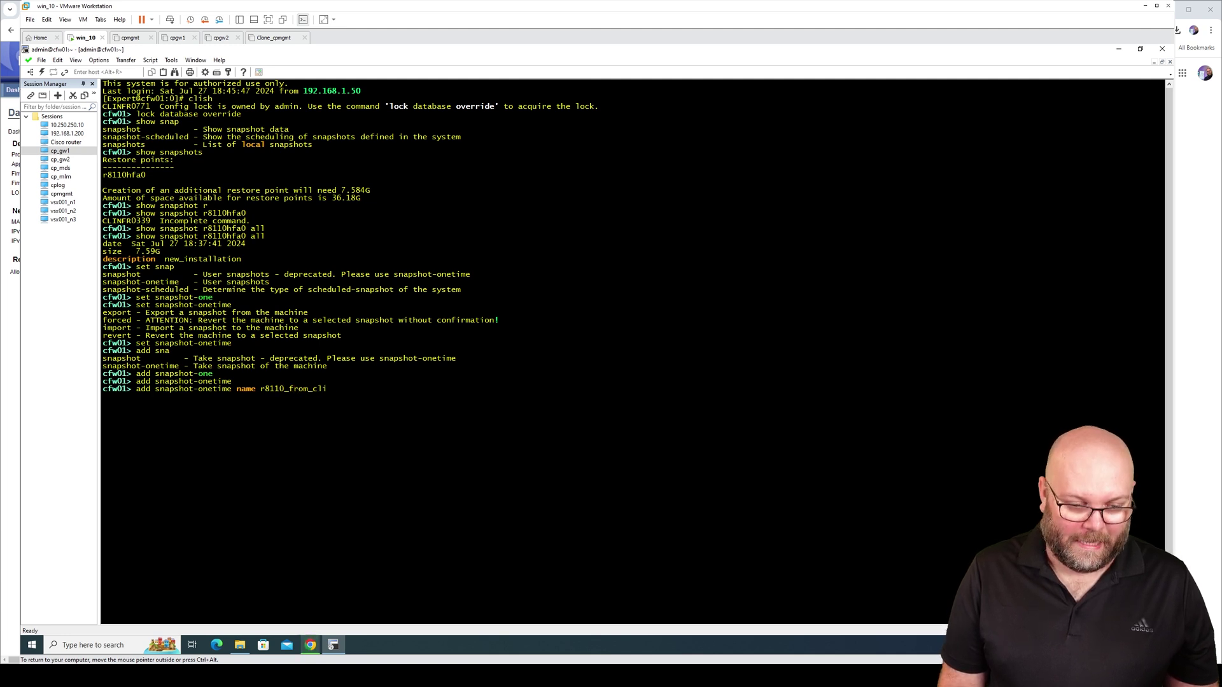
pyautogui.press('Tab')
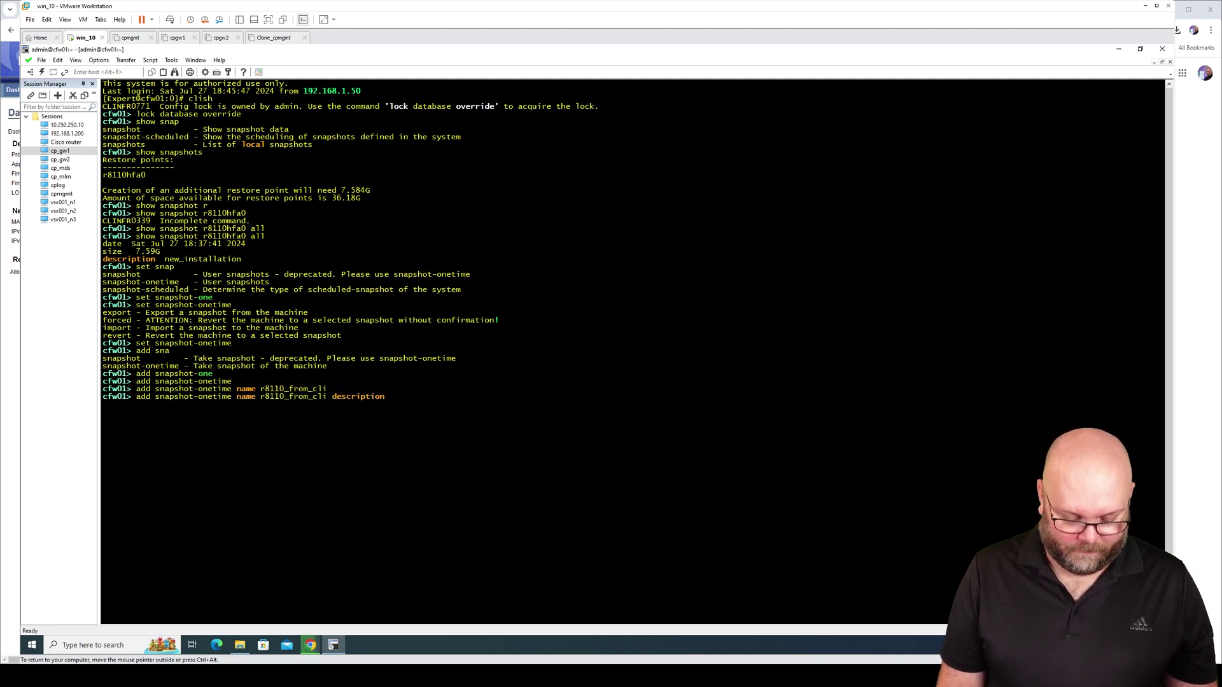
pyautogui.write('created in C')
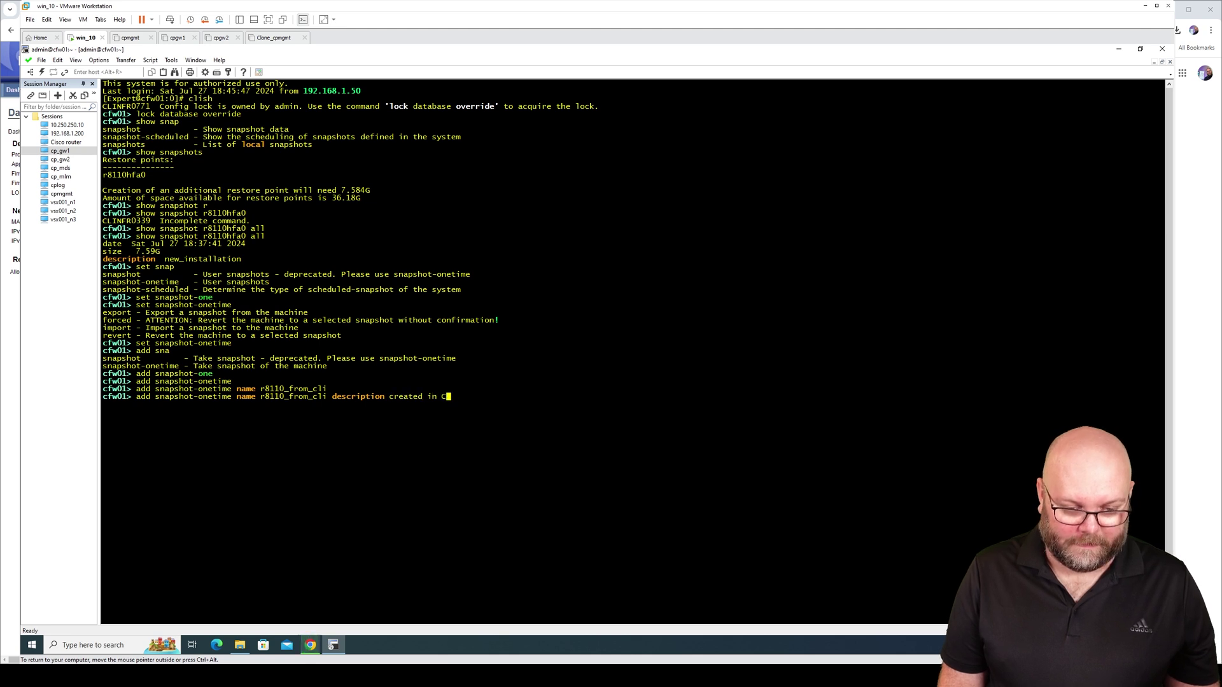
pyautogui.write('LI')
pyautogui.press('Tab')
# Fix the description to created_in_CLI and run the snapshot creation command
pyautogui.press('BackSpace')
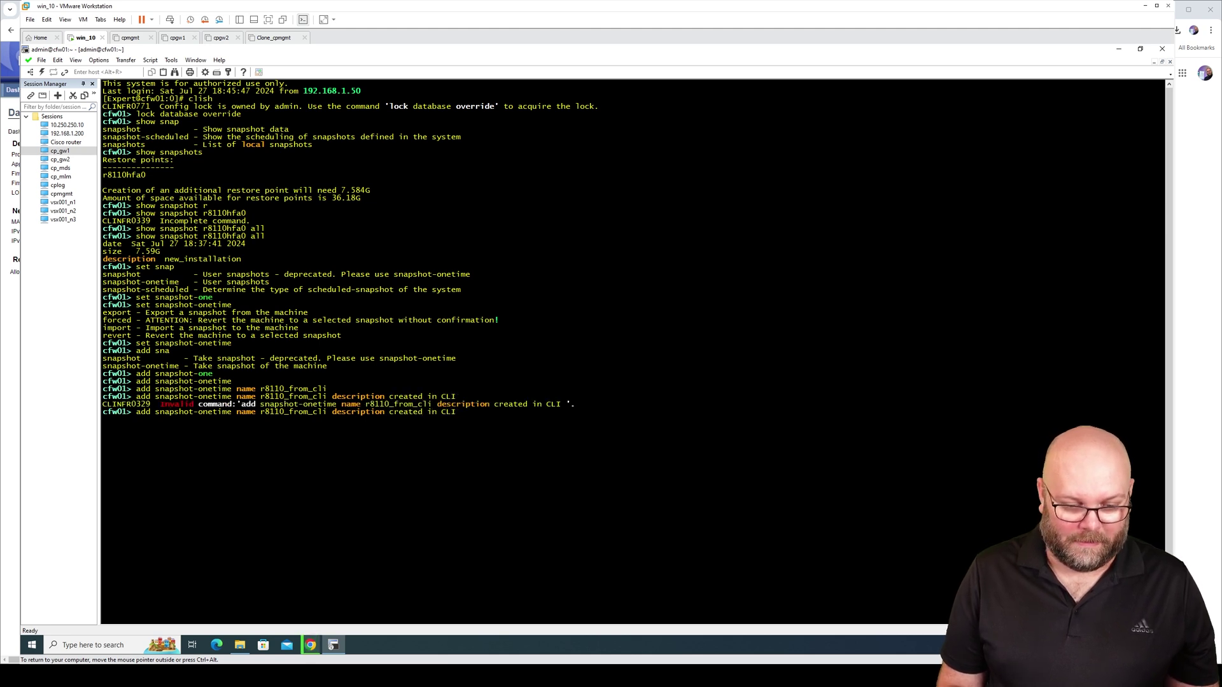
pyautogui.press('Return')
pyautogui.press('Up')
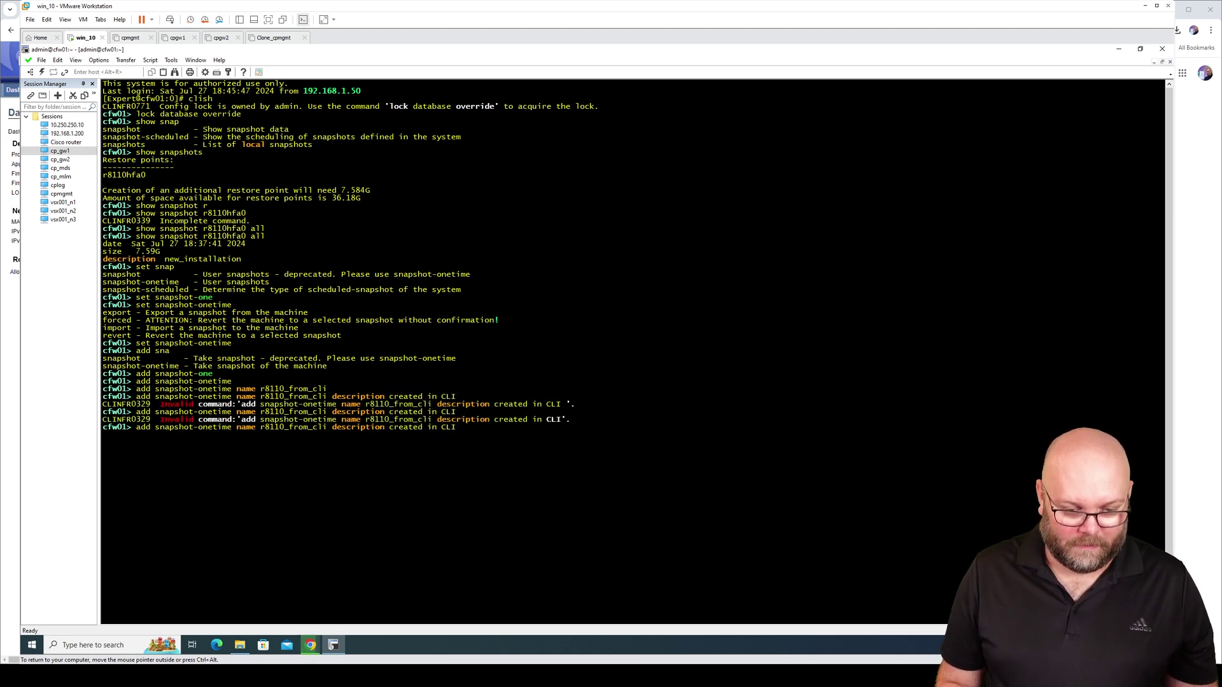
pyautogui.press('Left')
pyautogui.press('Left')
pyautogui.press('Left')
pyautogui.press('BackSpace')
pyautogui.write('_')
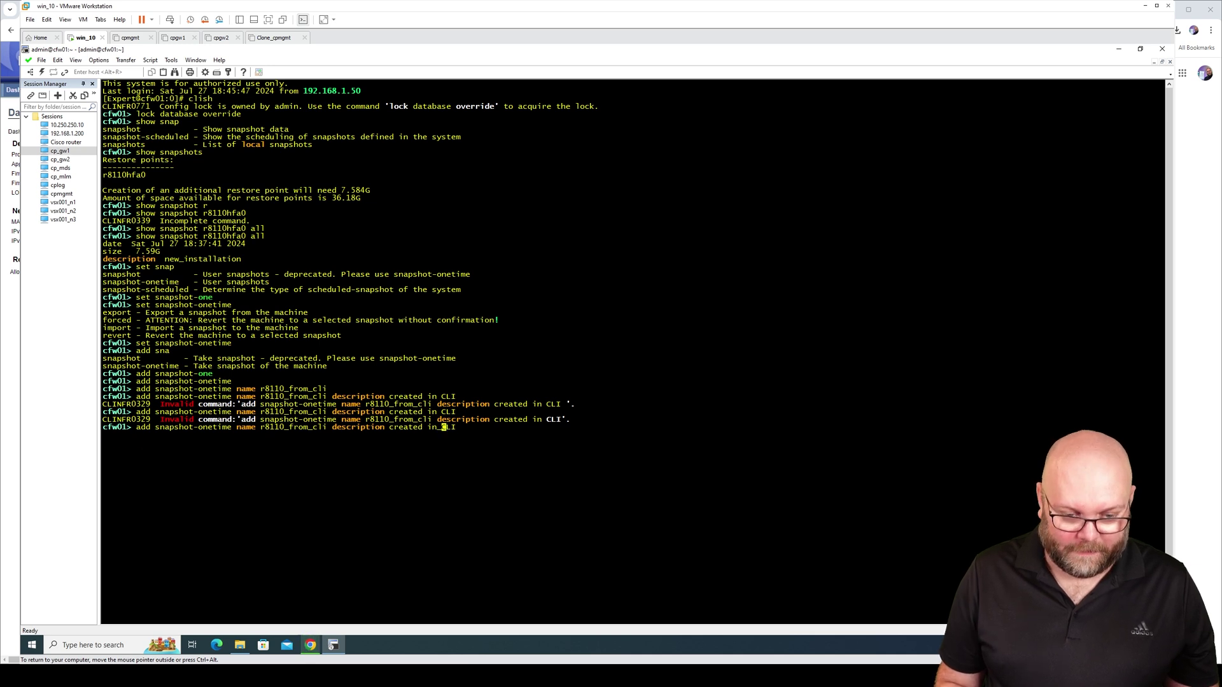
pyautogui.press('Return')
pyautogui.press('Up')
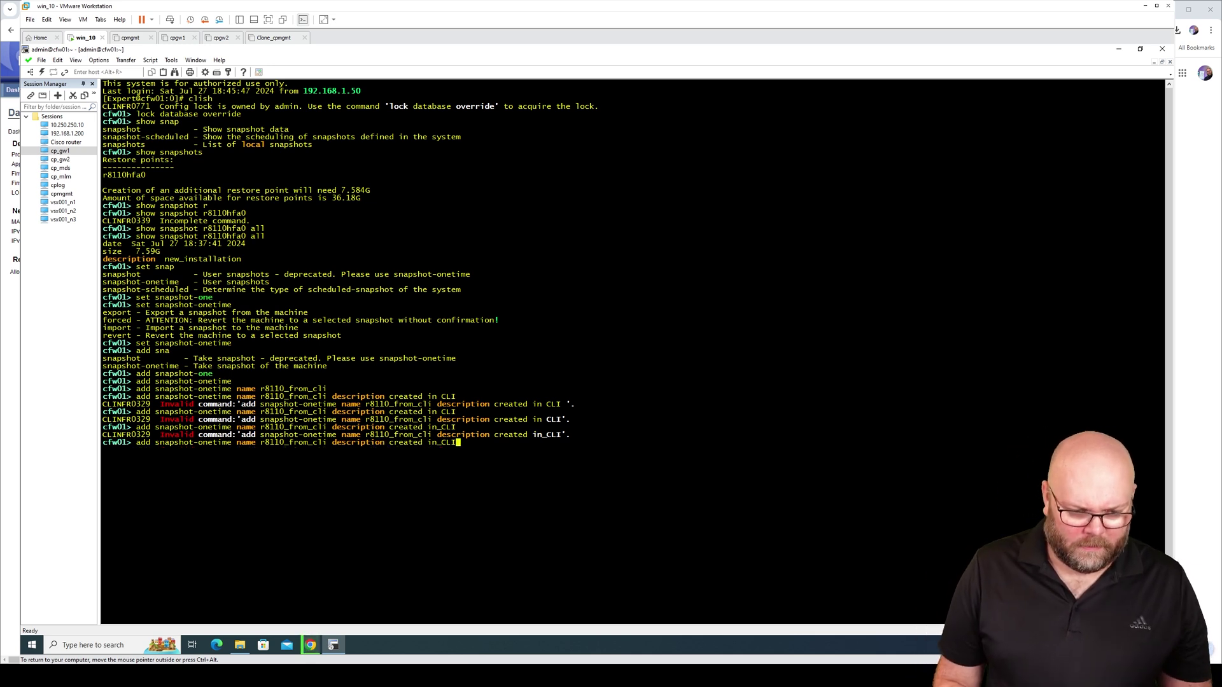
pyautogui.press('Left')
pyautogui.press('Left')
pyautogui.press('Left')
pyautogui.press('Left')
pyautogui.press('Left')
pyautogui.press('Left')
pyautogui.press('BackSpace')
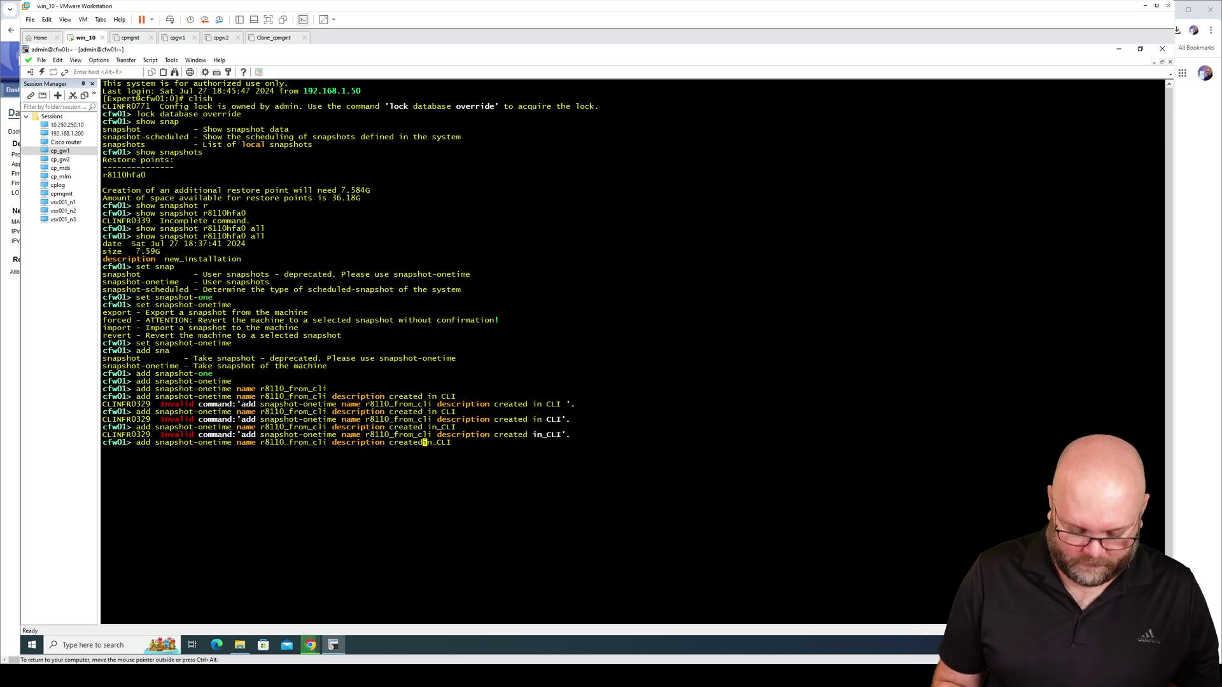
pyautogui.write('_')
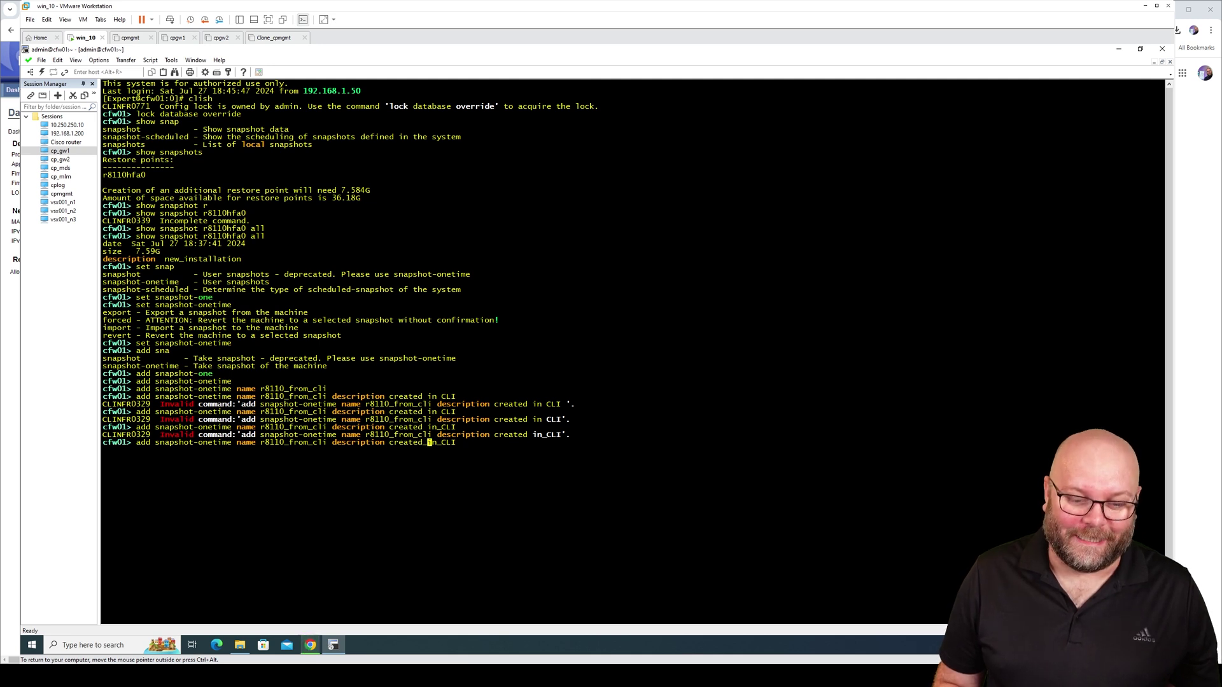
pyautogui.press('Return')
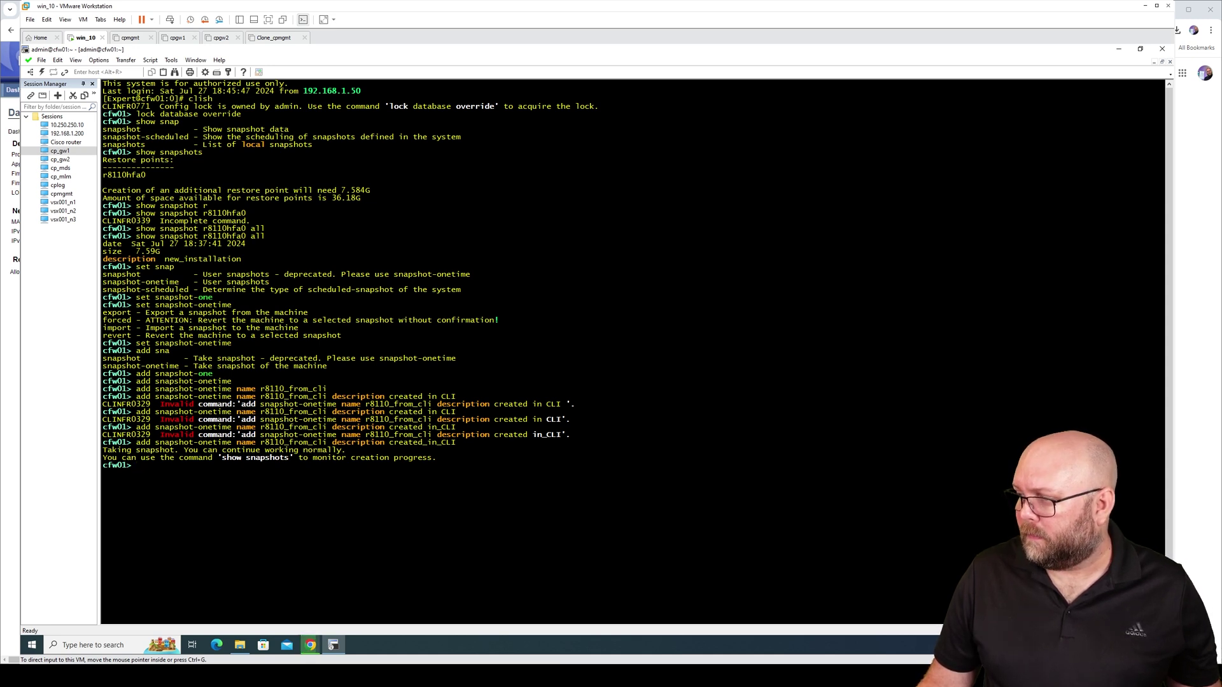
pyautogui.hotkey('alt', 'Tab')
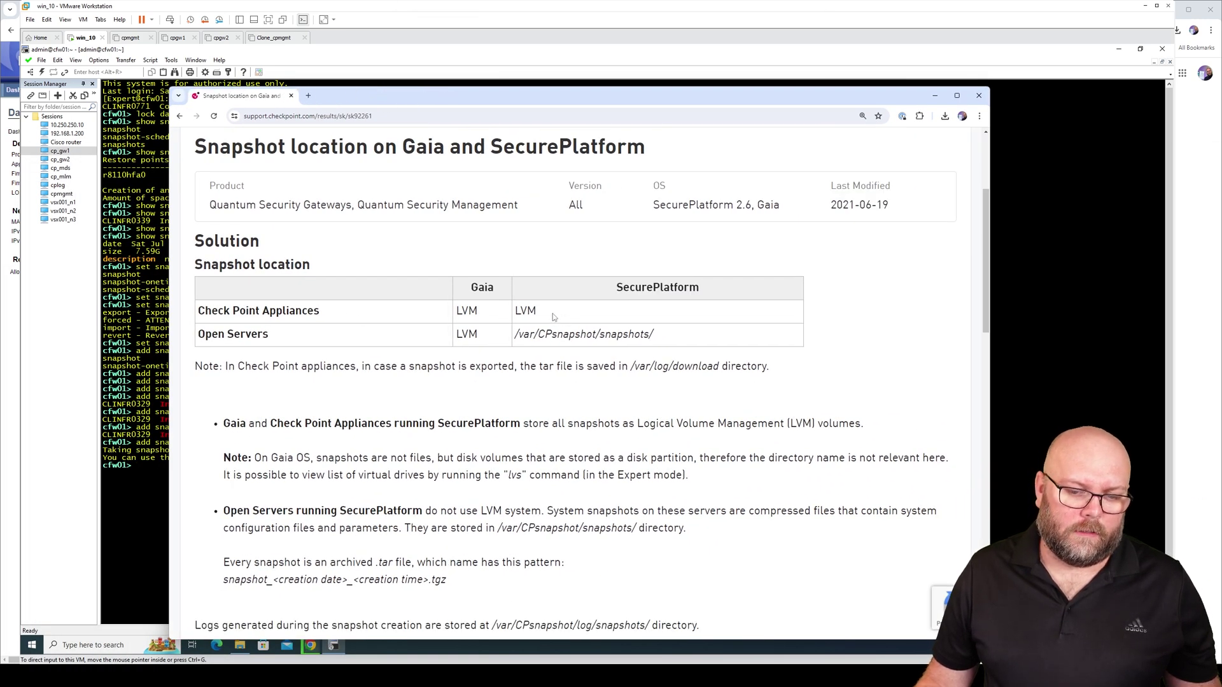
pyautogui.moveTo(551, 313); pyautogui.dragTo(211, 313)
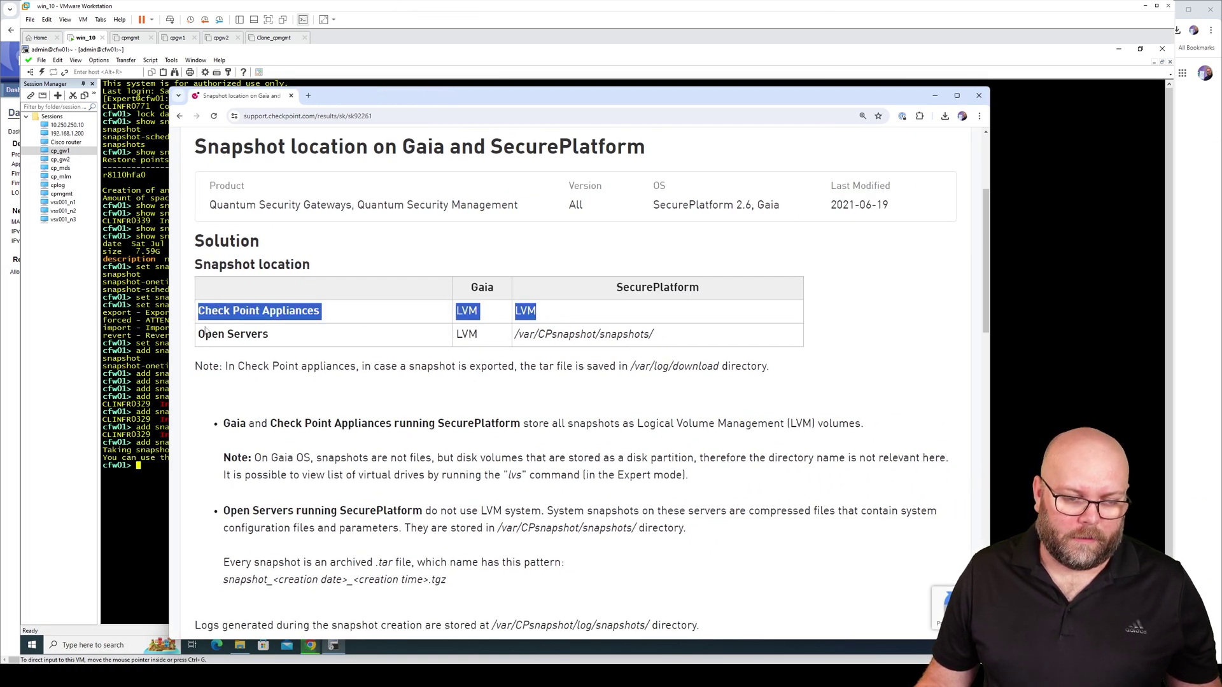
pyautogui.moveTo(205, 329); pyautogui.dragTo(668, 341)
pyautogui.click(672, 341)
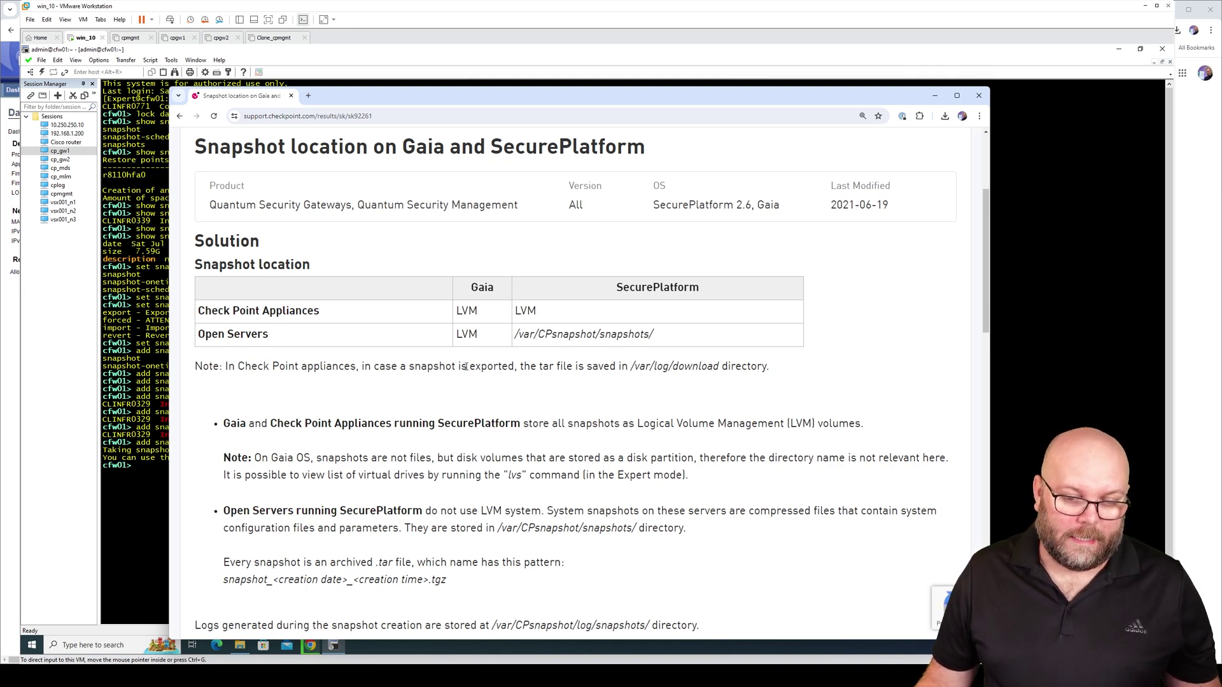
pyautogui.moveTo(771, 366); pyautogui.dragTo(202, 368)
pyautogui.moveTo(721, 367); pyautogui.dragTo(630, 367)
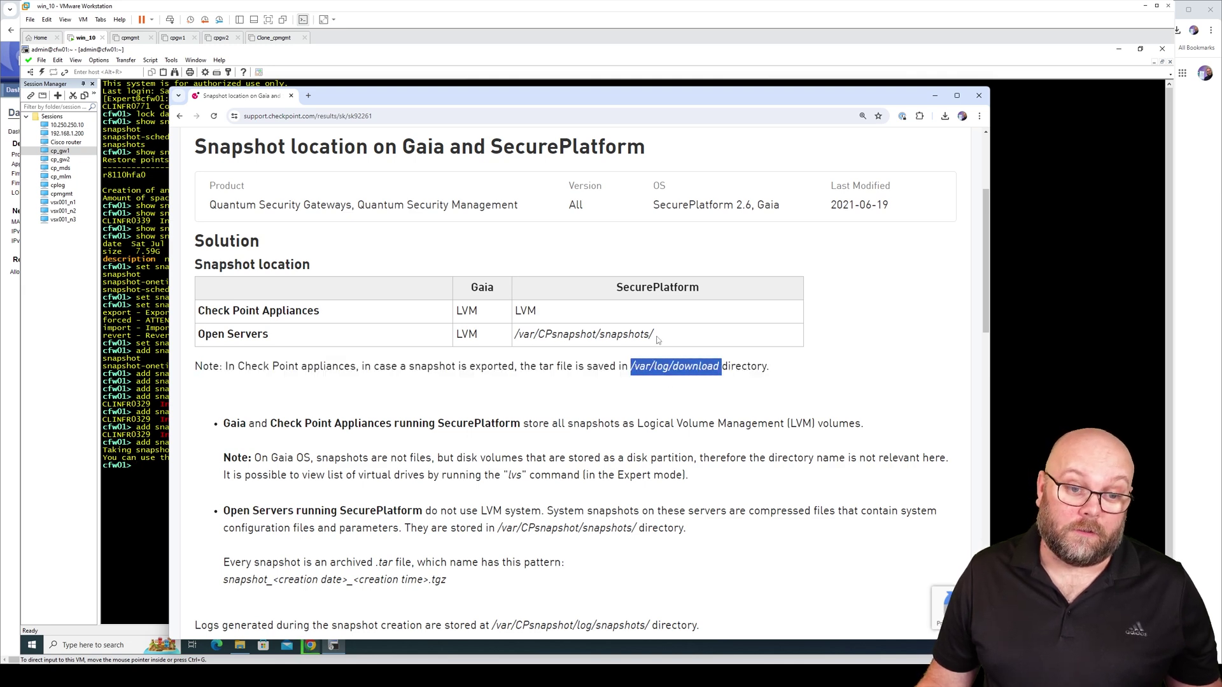
pyautogui.hotkey('alt', 'Tab')
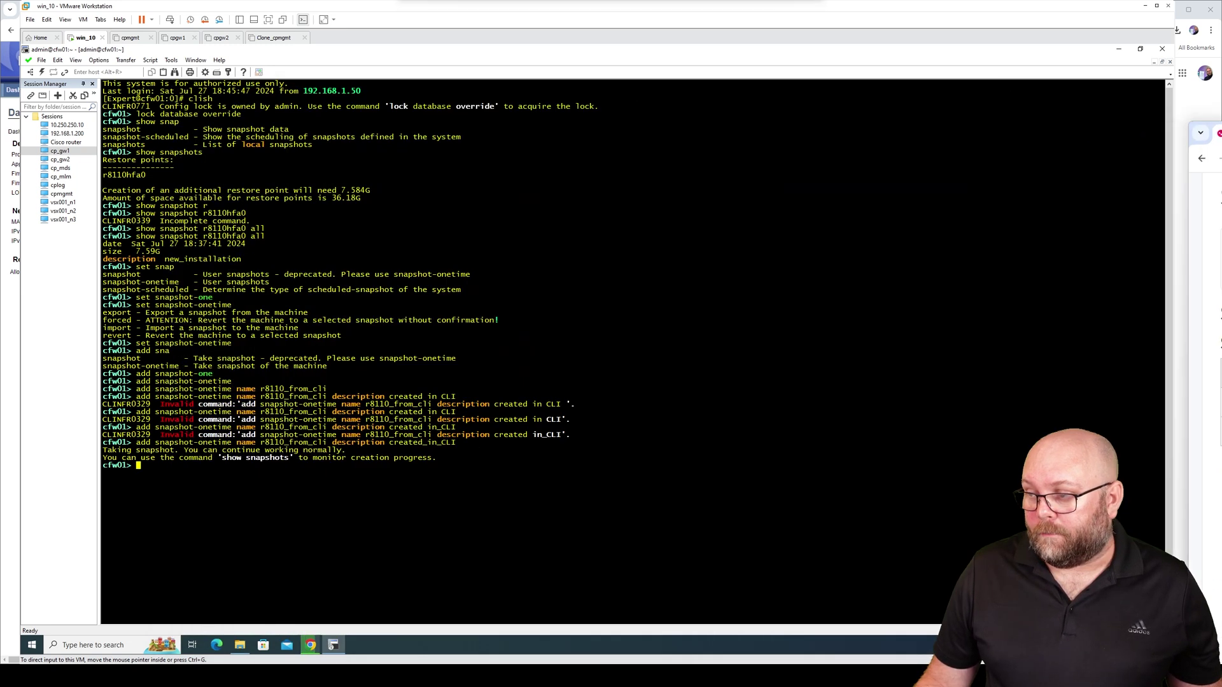
# Run 'show snapshots' twice to check the new snapshot's progress, then clear the screen
pyautogui.click(554, 473)
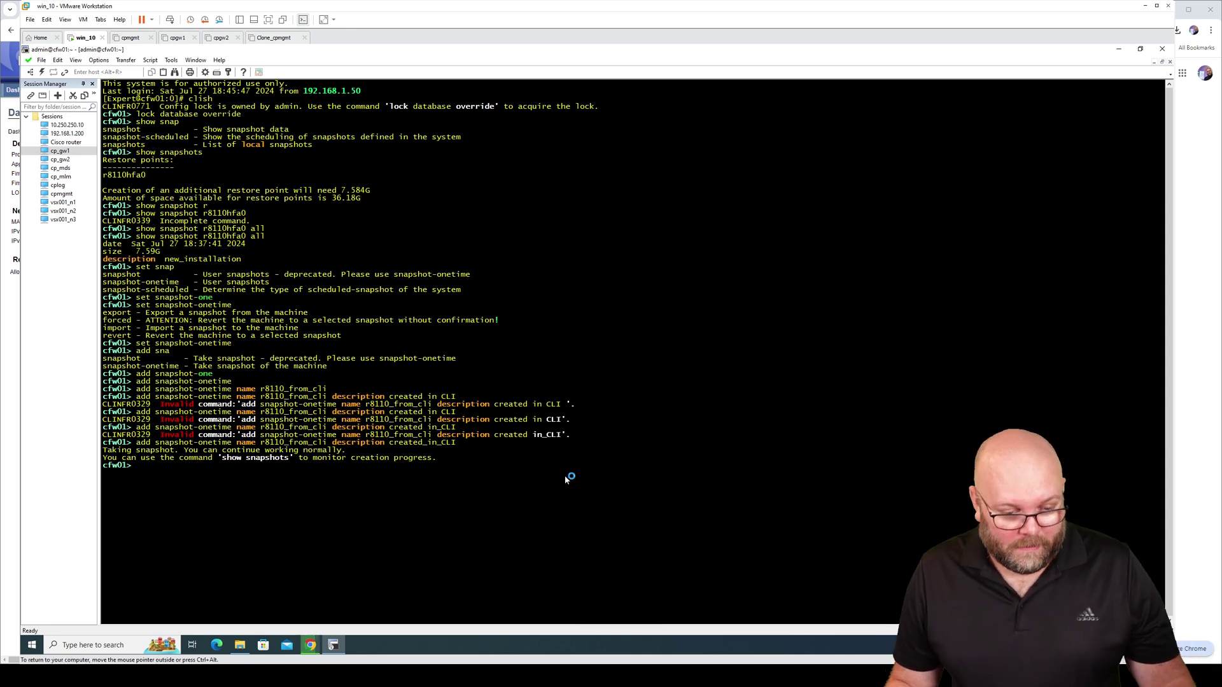
pyautogui.write('show')
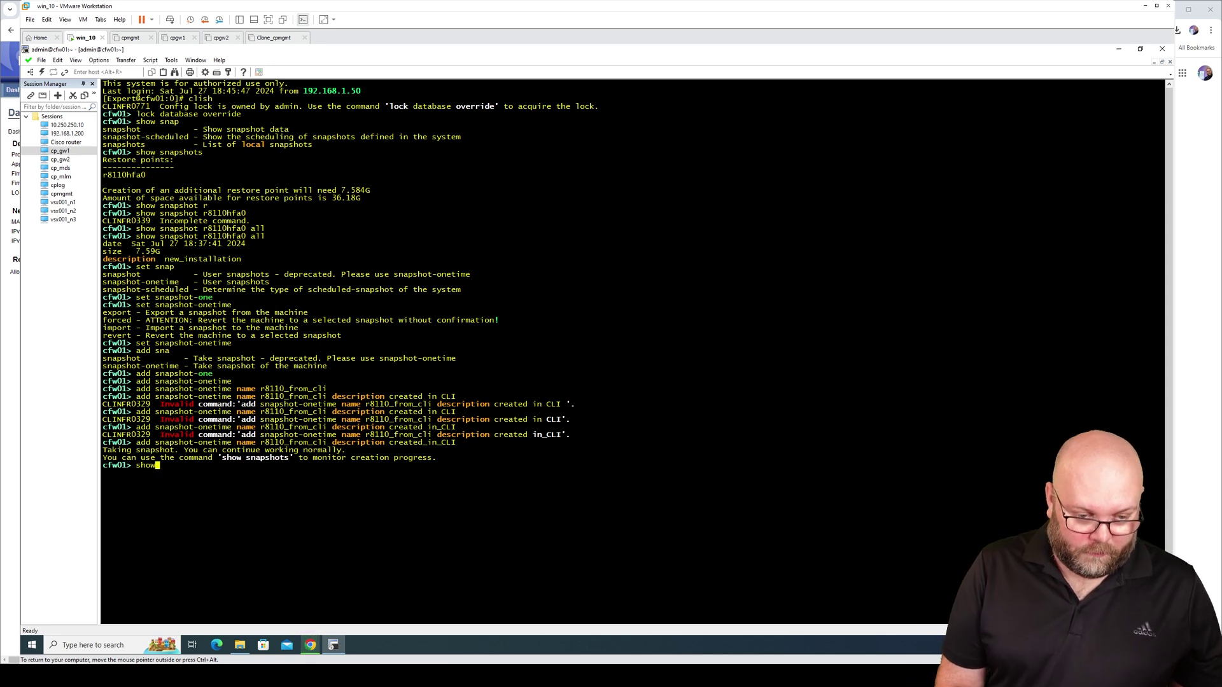
pyautogui.write(' snap')
pyautogui.press('Tab')
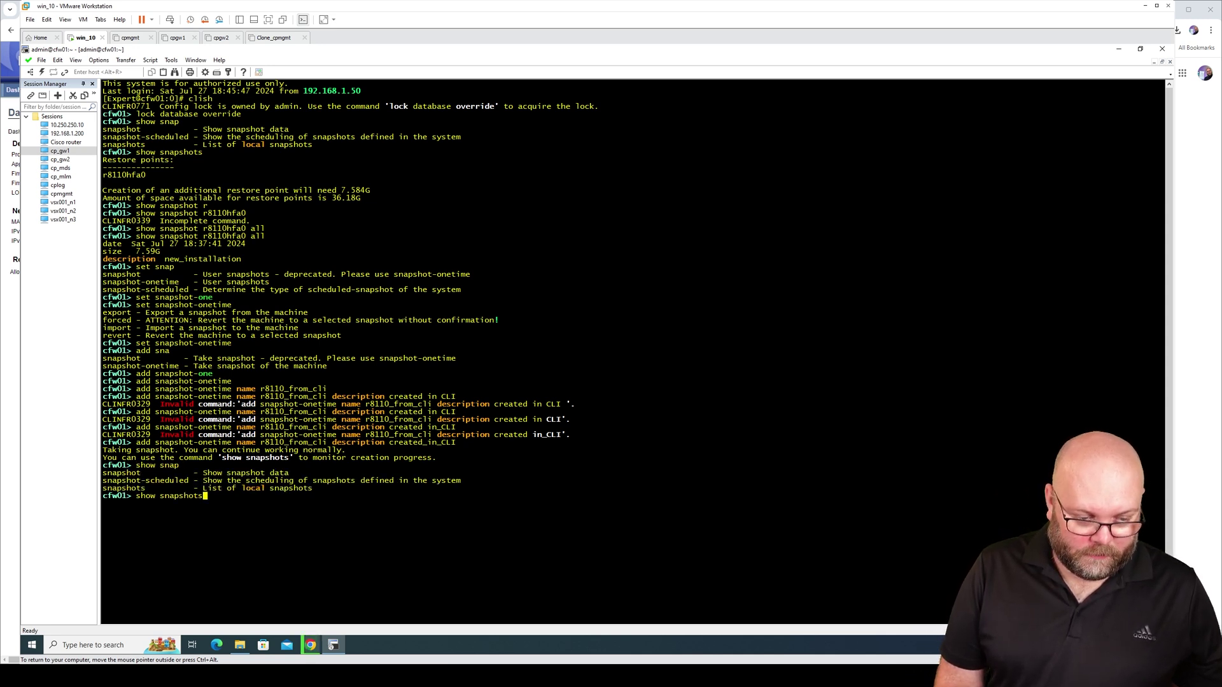
pyautogui.press('Return')
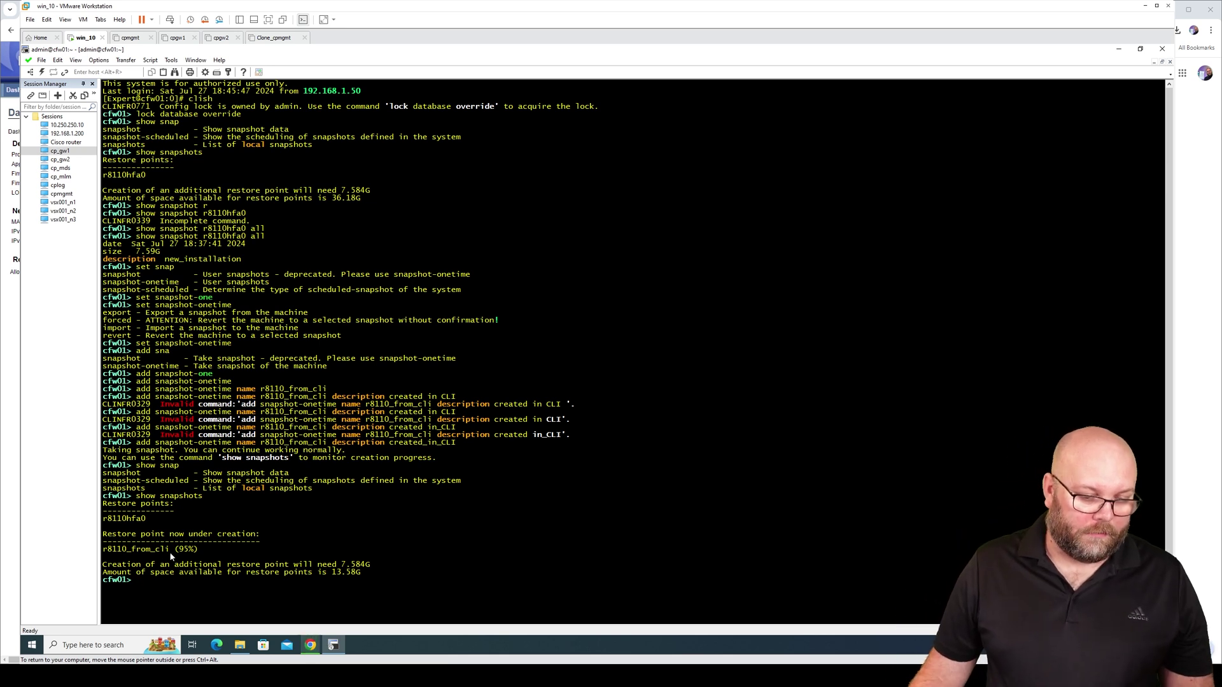
pyautogui.press('Up')
pyautogui.press('Return')
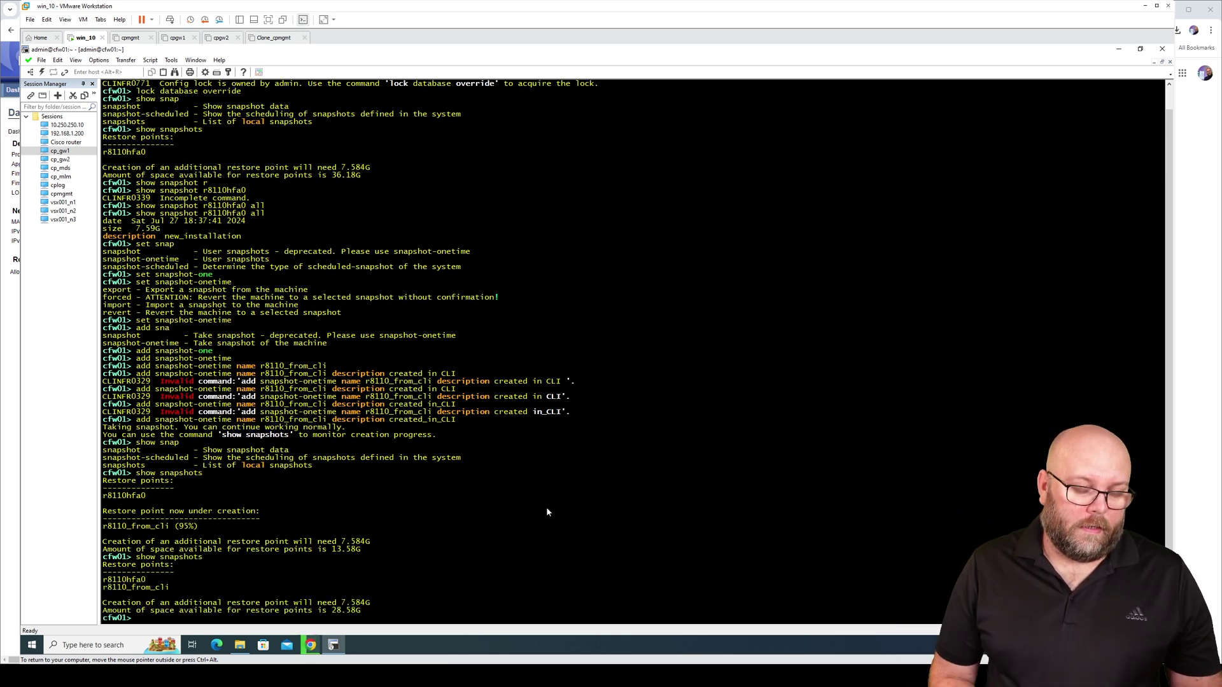
pyautogui.write('clear')
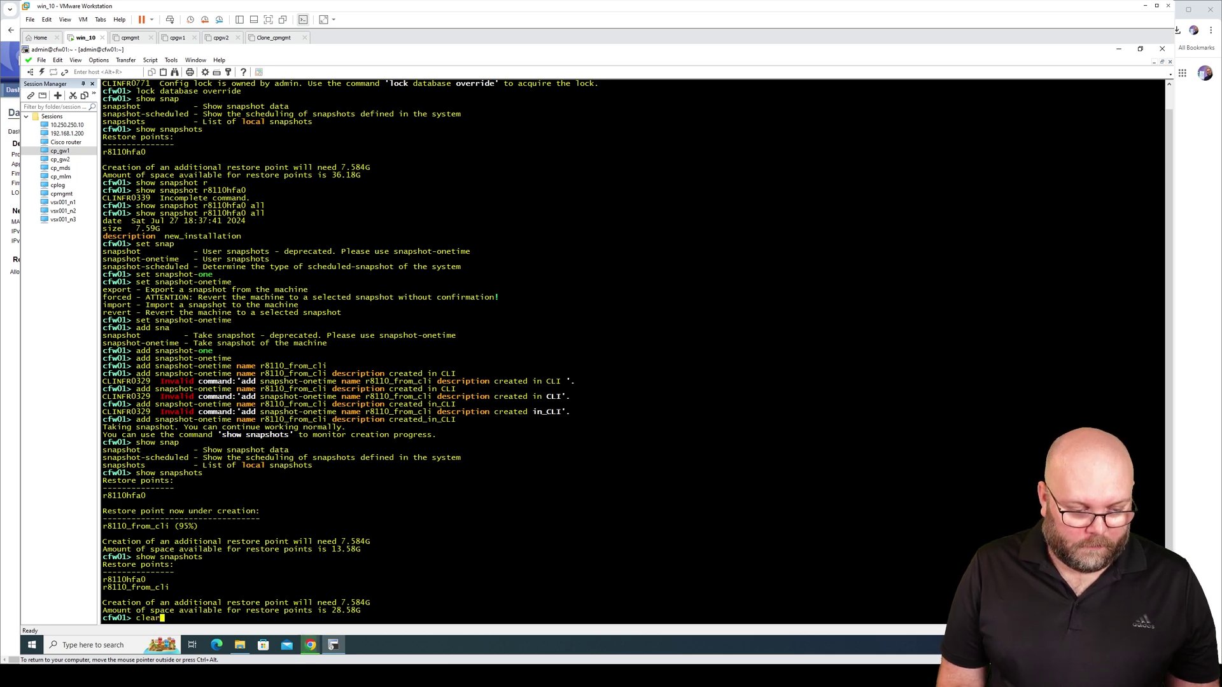
pyautogui.press('Return')
# List the local snapshots again, showing r8110hfa0 and r8110_from_cli
pyautogui.write('sh')
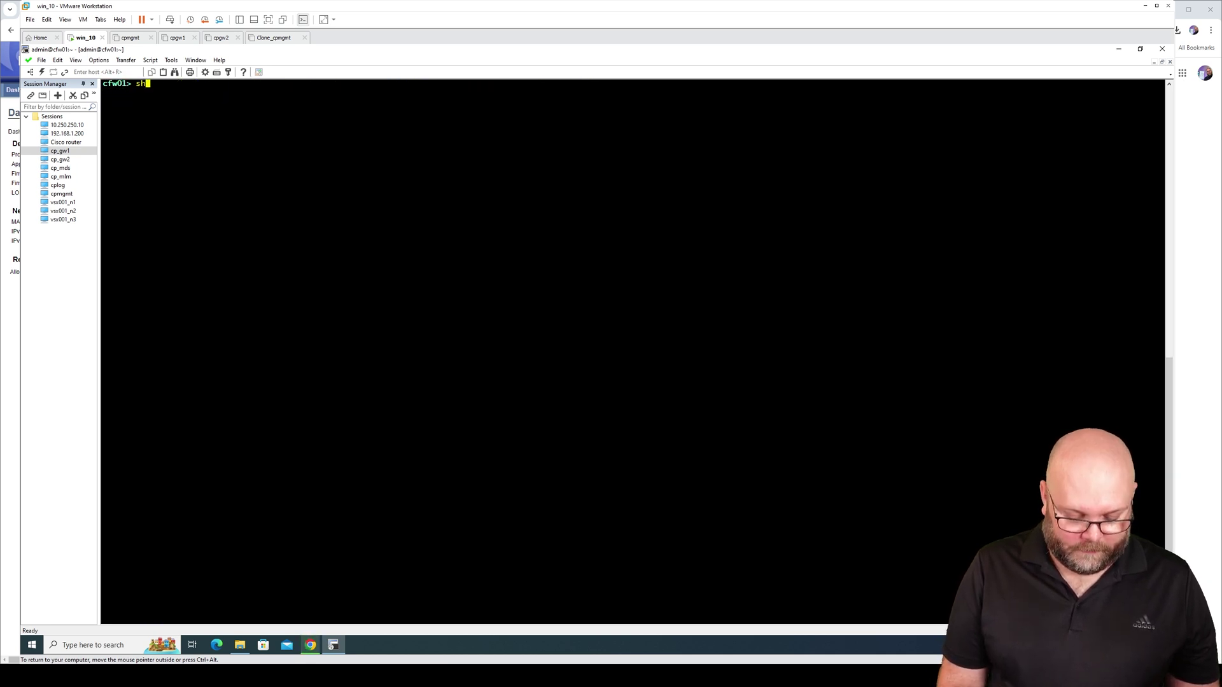
pyautogui.write('ow snap')
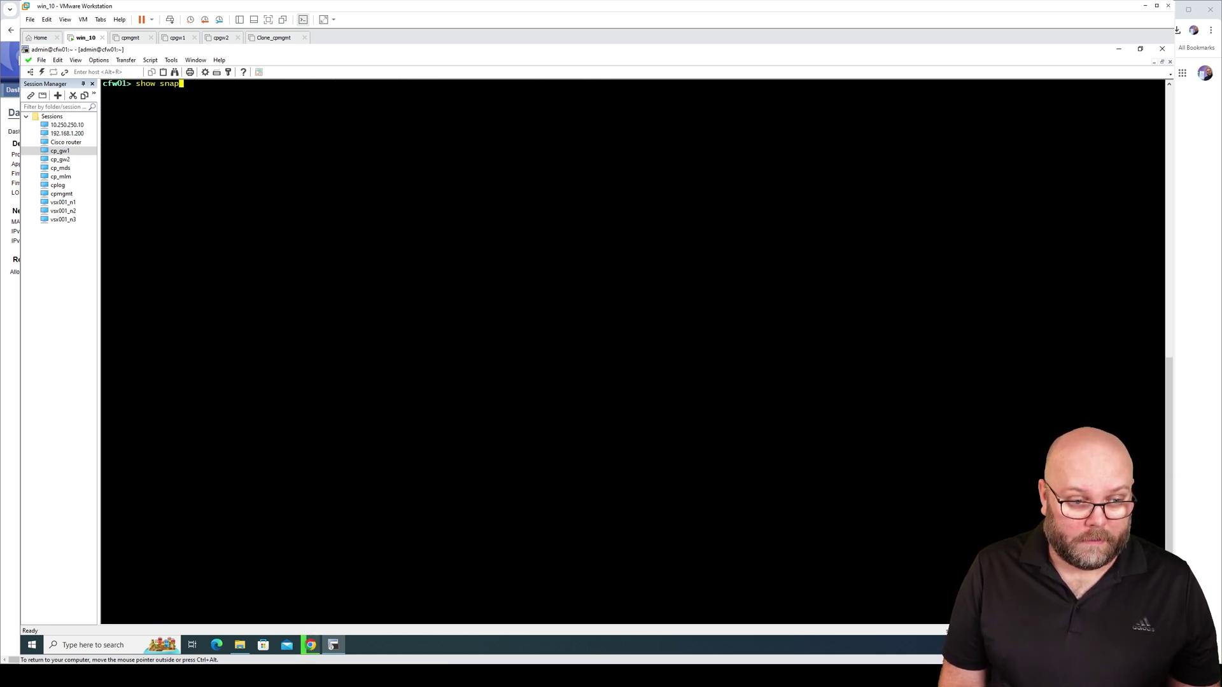
pyautogui.press('Tab')
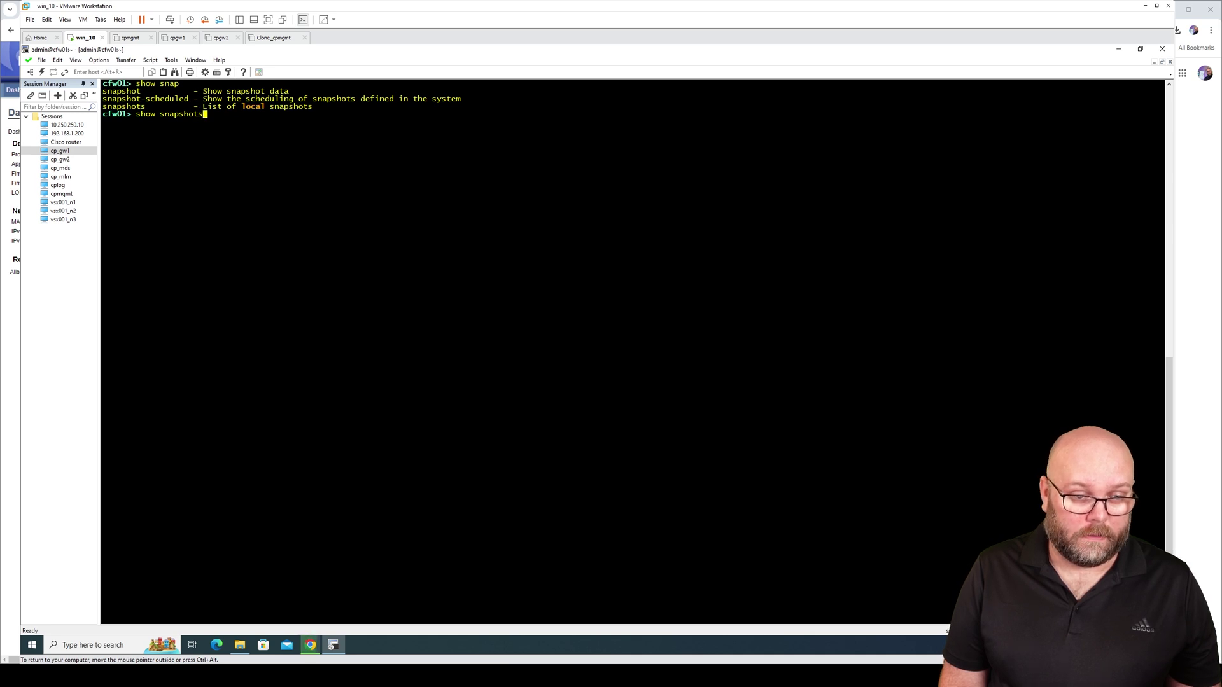
pyautogui.press('Tab')
pyautogui.press('Return')
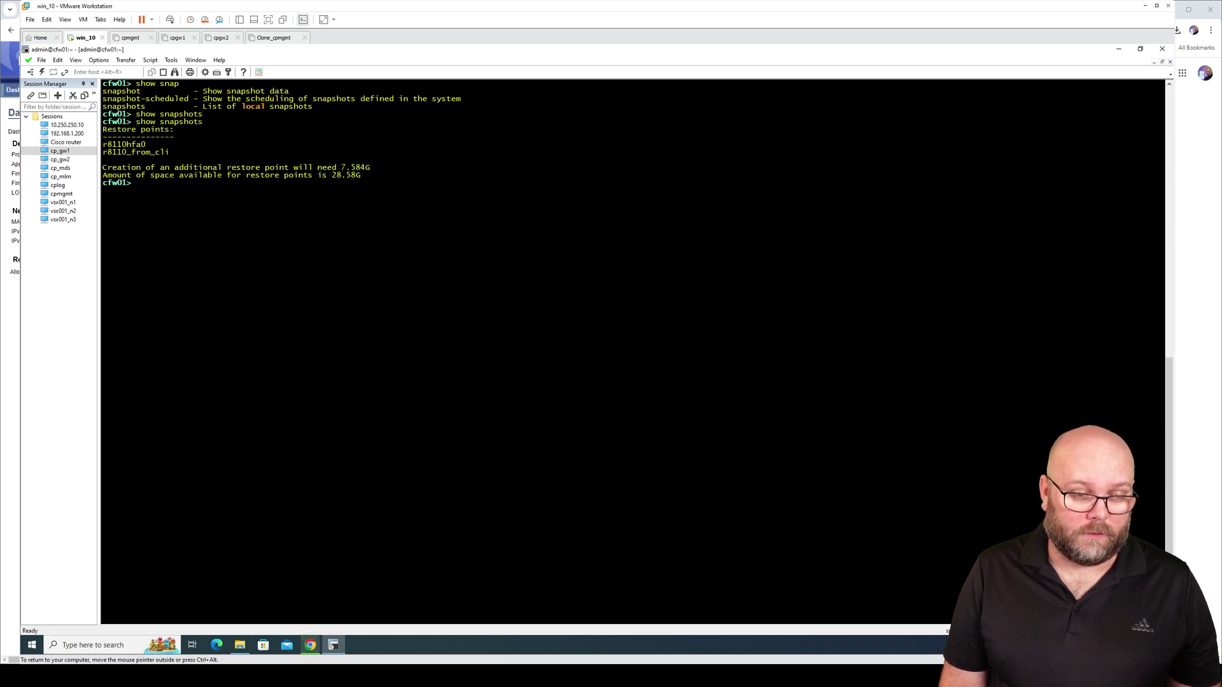
# Run 'show snapshot r8110_from_cli all' to see its date, 7.59G size and created_in_CLI description
pyautogui.press('Up')
pyautogui.press('BackSpace')
pyautogui.press('BackSpace')
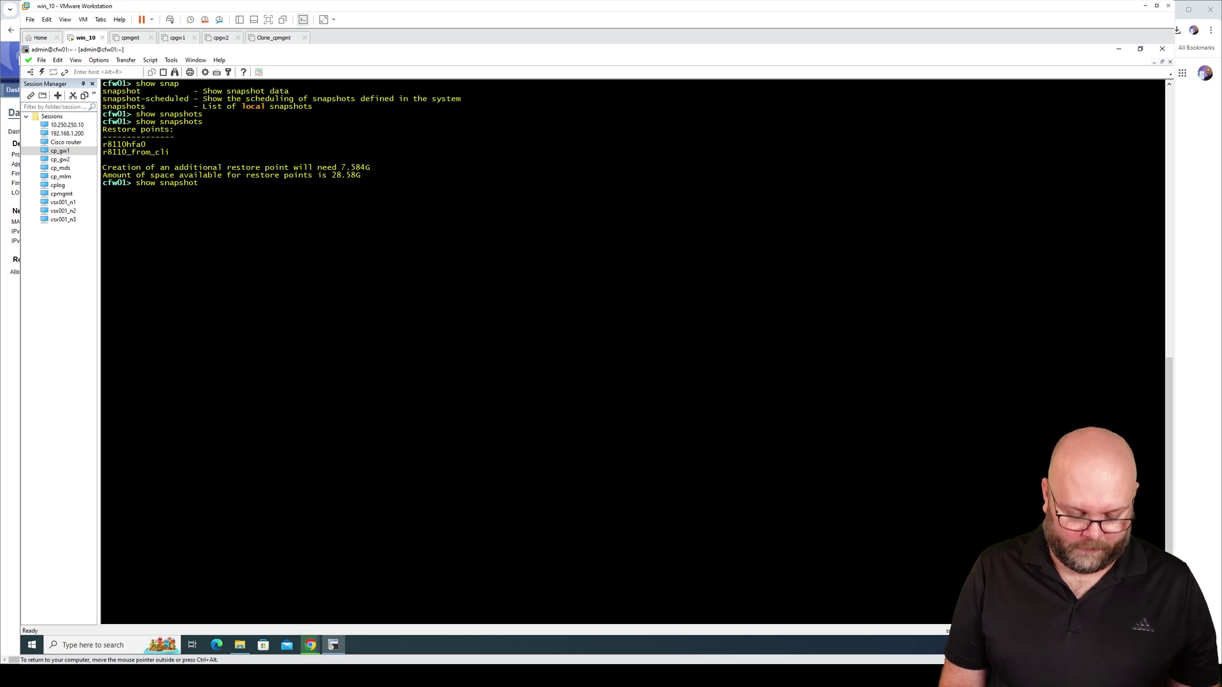
pyautogui.write('r8')
pyautogui.press('Tab')
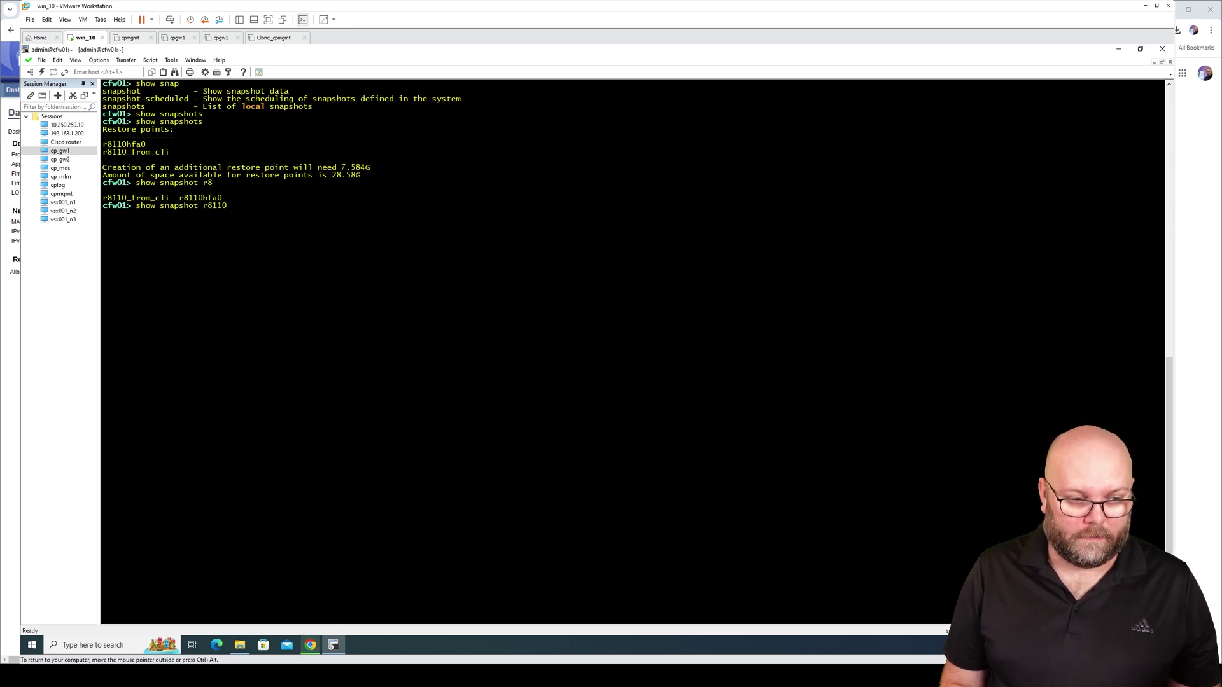
pyautogui.write('_c')
pyautogui.press('Tab')
pyautogui.press('BackSpace')
pyautogui.write('fr')
pyautogui.press('Tab')
pyautogui.press('Return')
pyautogui.press('Up')
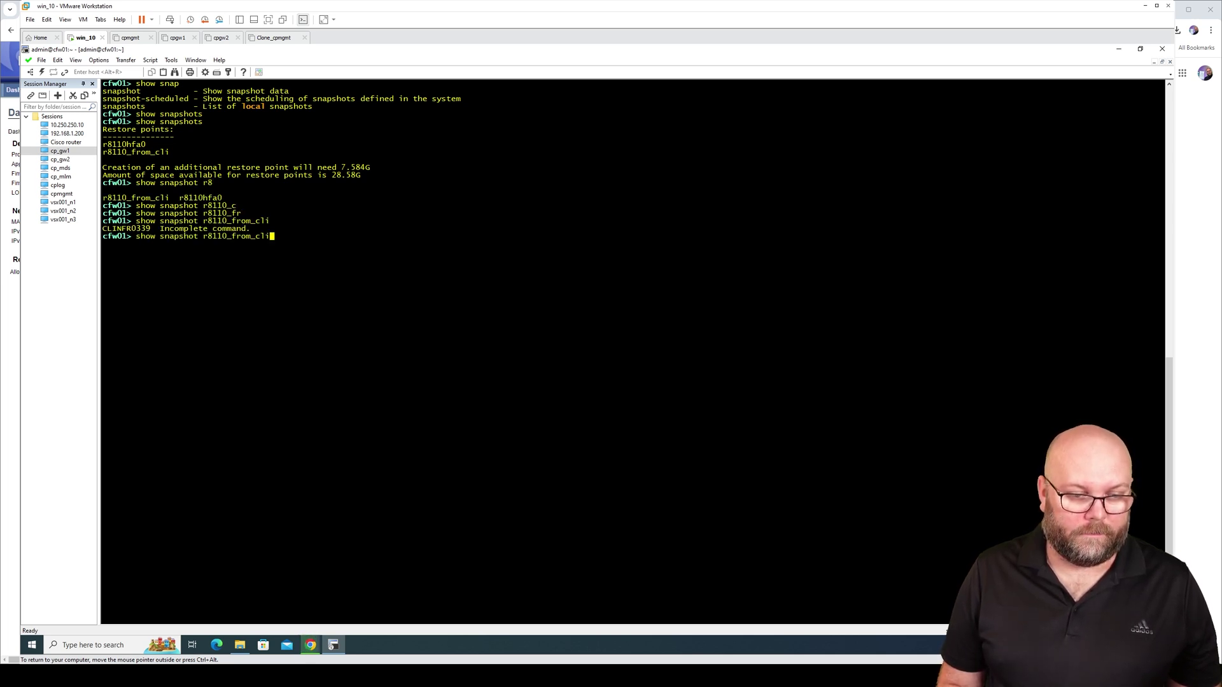
pyautogui.write('all')
pyautogui.press('Return')
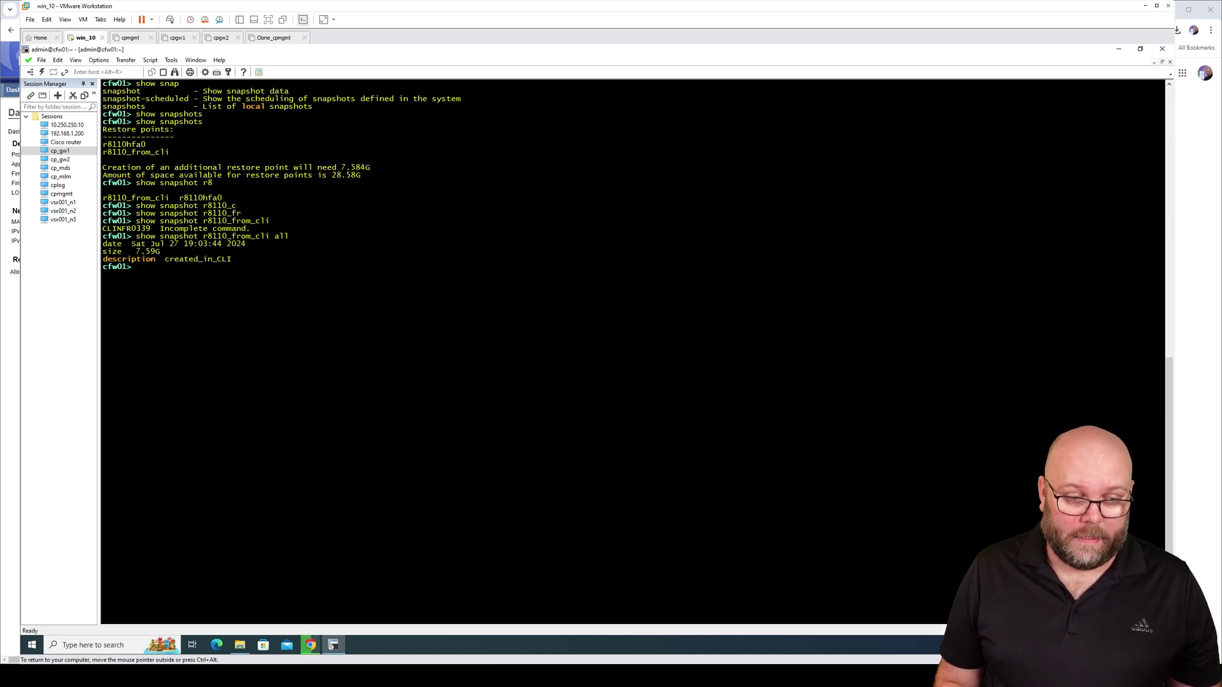
# Draft 'set snapshot-onetime revert target lvm name' in clish to list the available snapshots, then return to the portal
pyautogui.write('set sna')
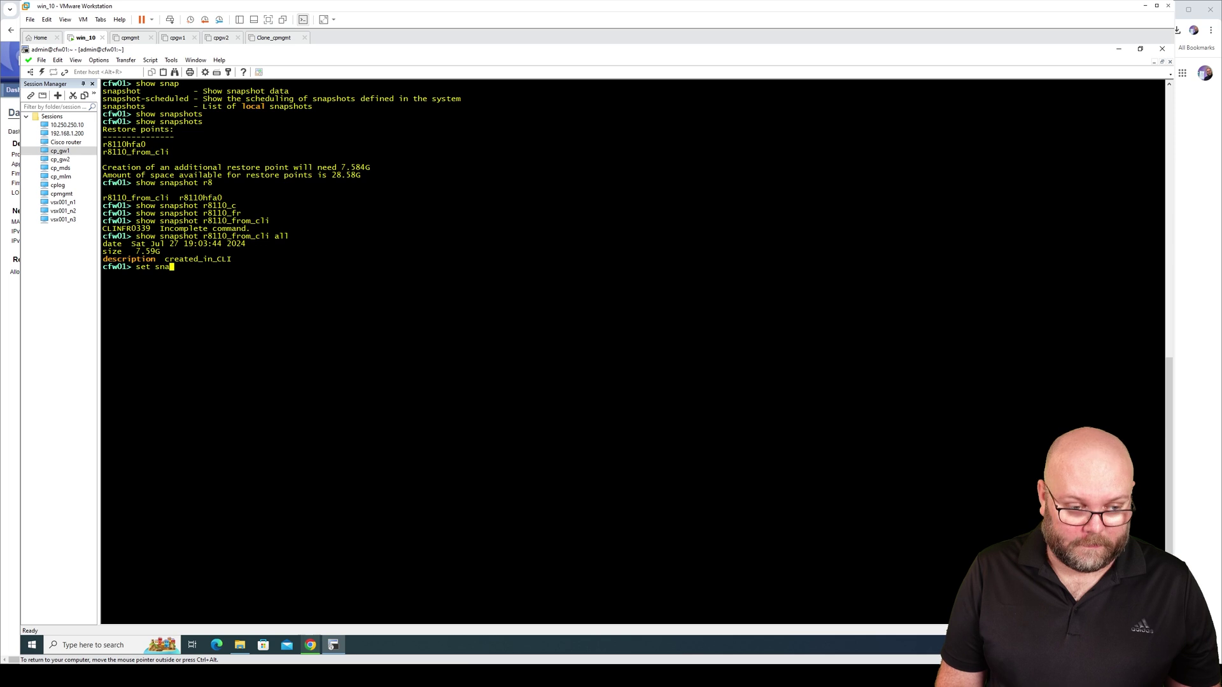
pyautogui.press('Tab')
pyautogui.write('-o')
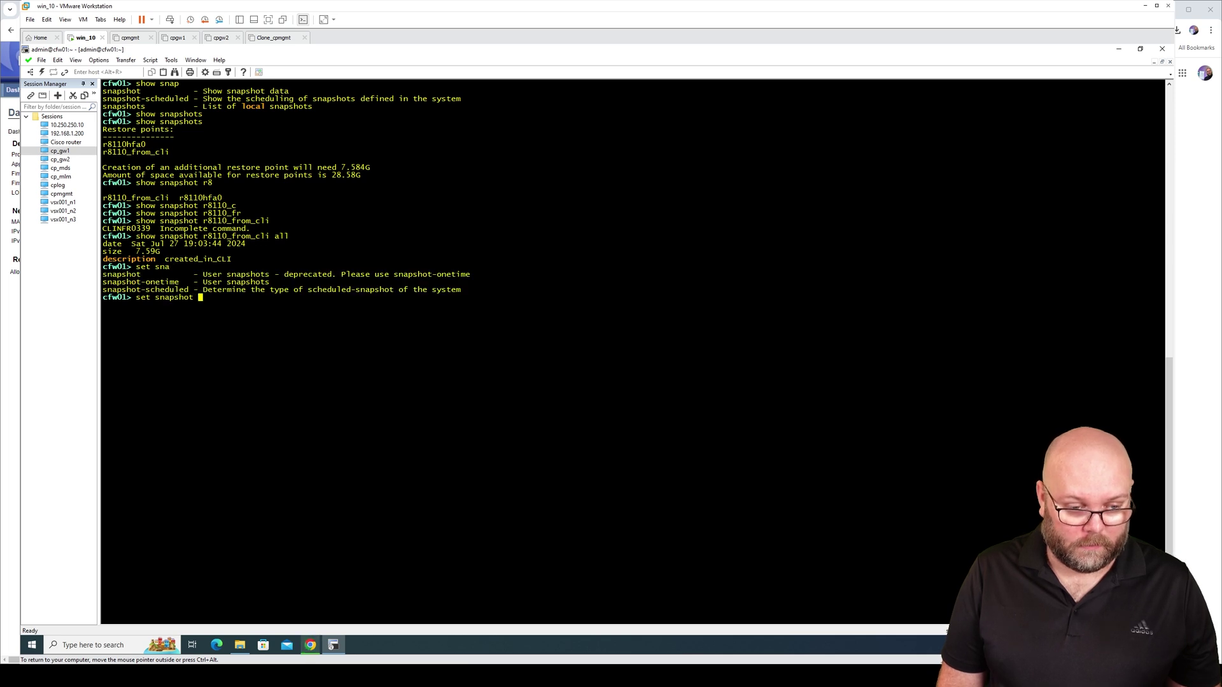
pyautogui.write('ne')
pyautogui.press('Tab')
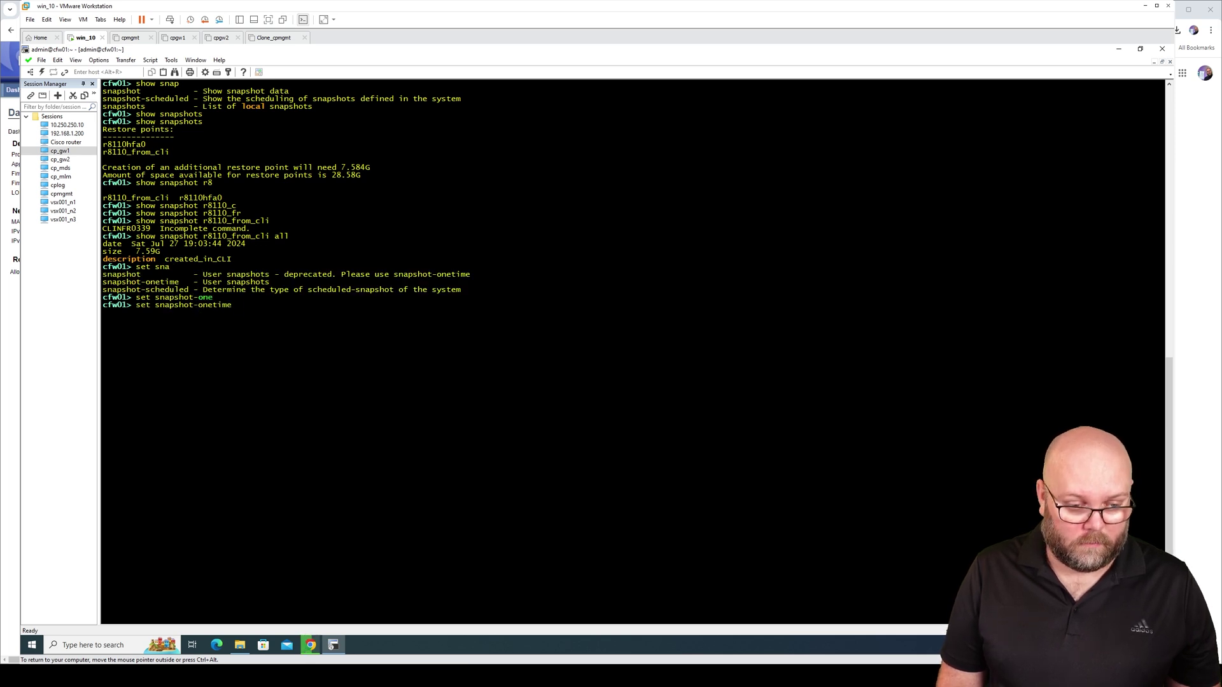
pyautogui.write('re')
pyautogui.press('Tab')
pyautogui.press('Tab')
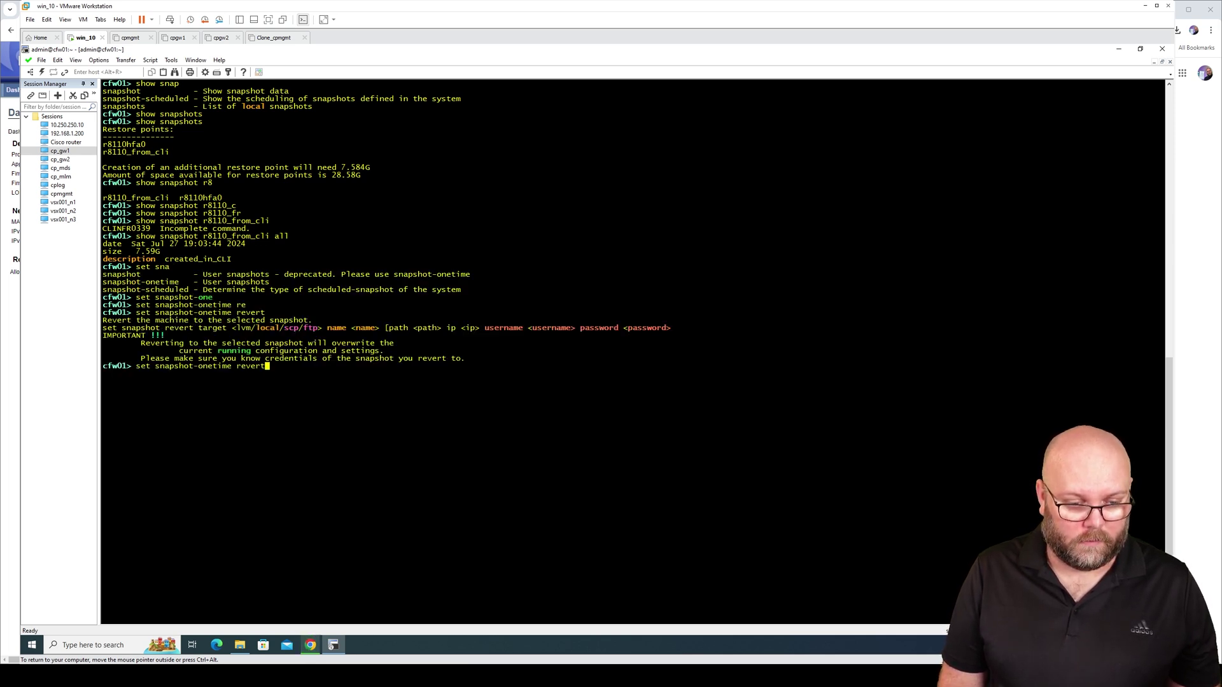
pyautogui.press('Tab')
pyautogui.press('Tab')
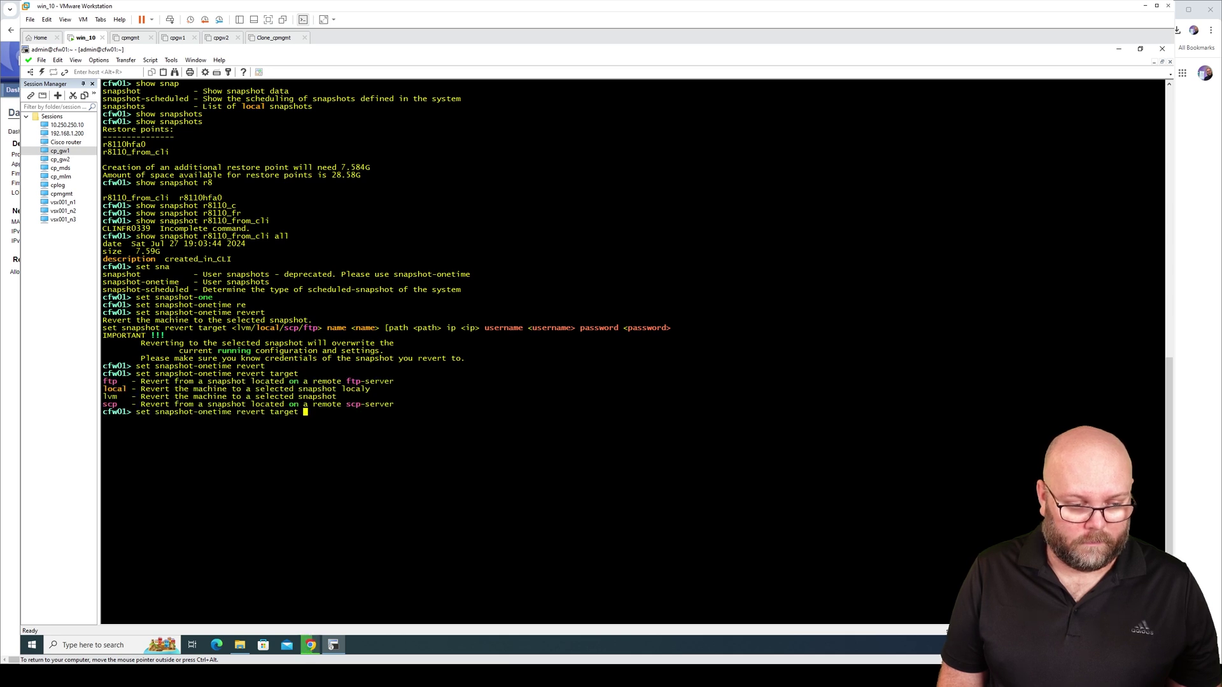
pyautogui.write('lvm')
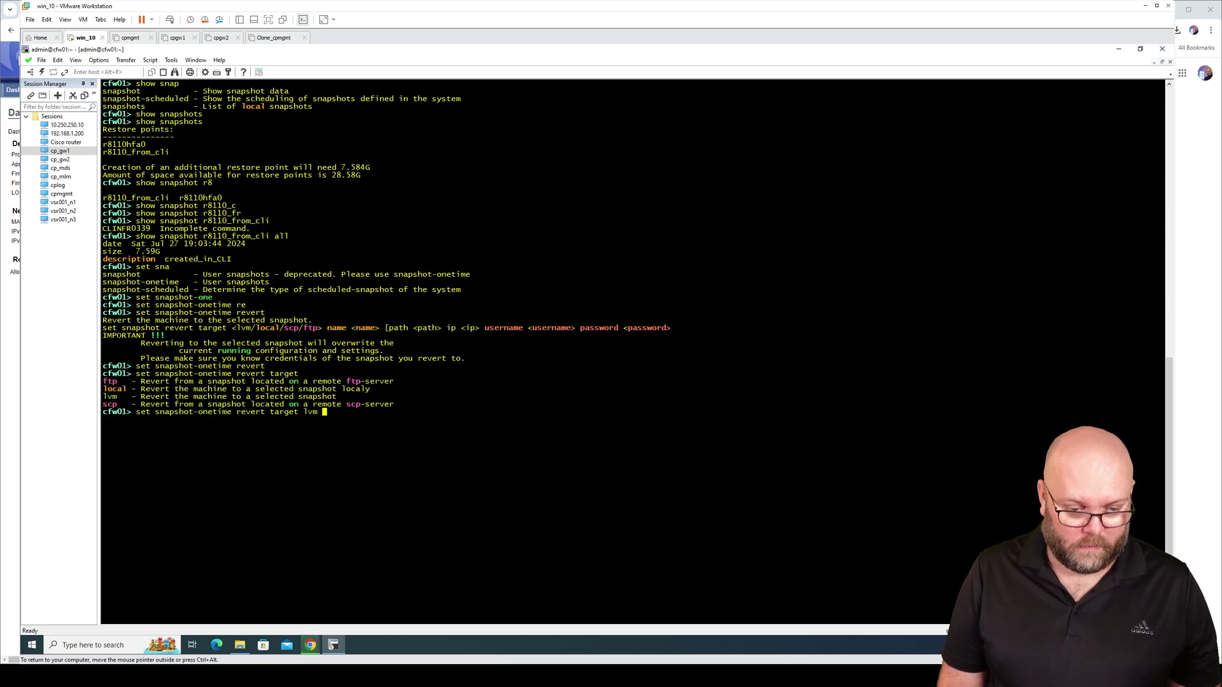
pyautogui.press('Tab')
pyautogui.press('Tab')
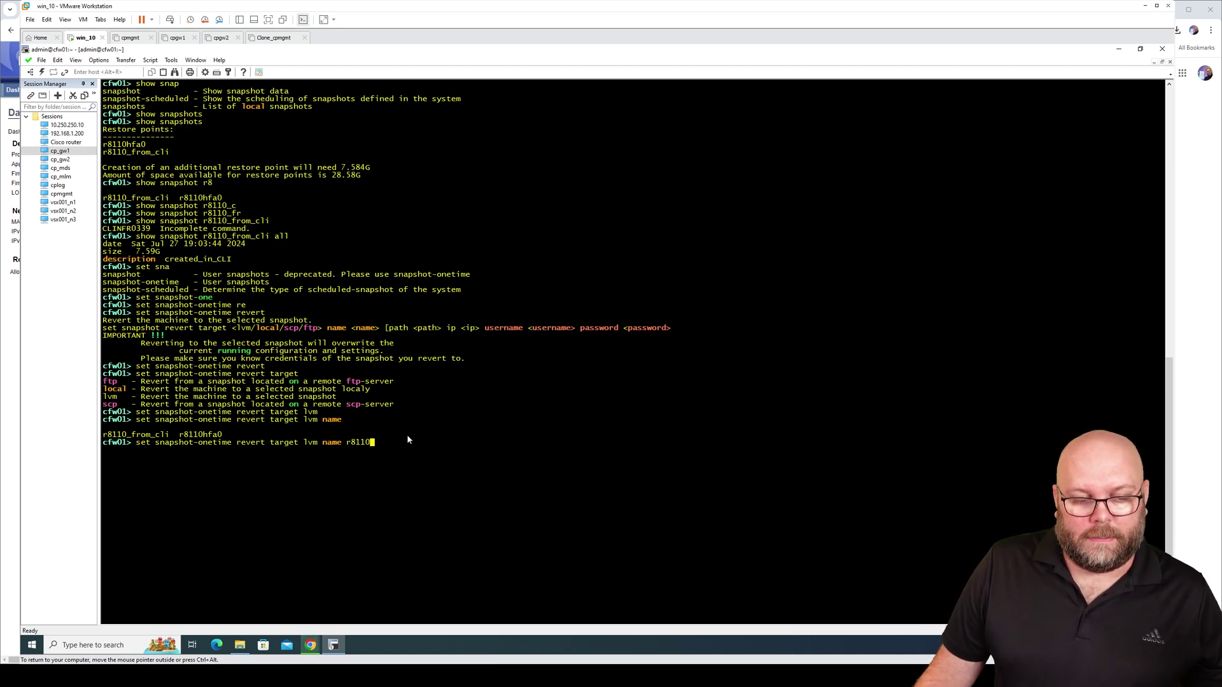
pyautogui.hotkey('alt', 'Tab')
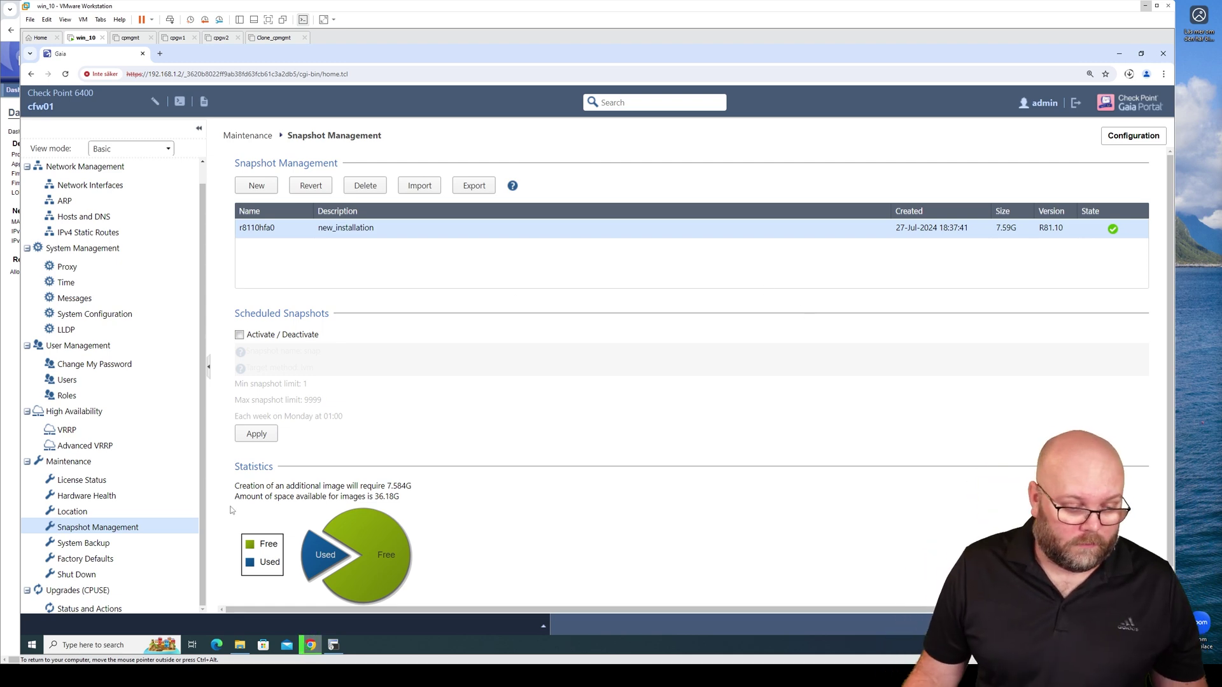
# On the Shut Down page, take over the configuration lock
pyautogui.click(143, 574)
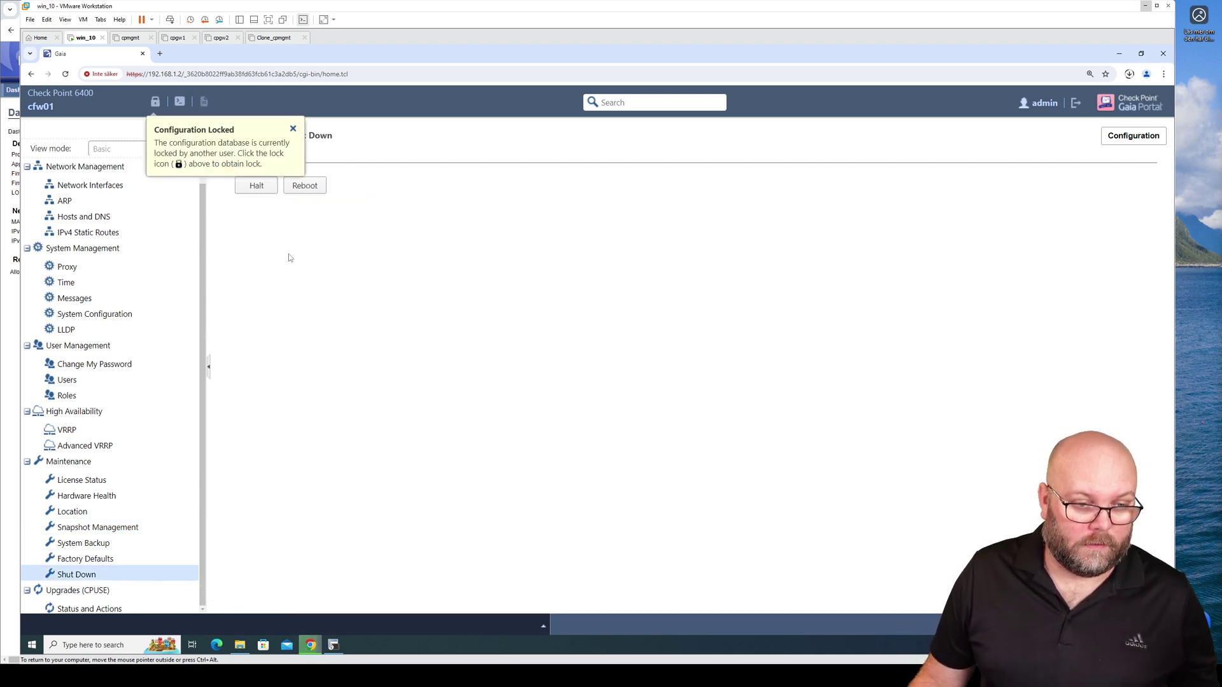
pyautogui.click(293, 129)
pyautogui.click(155, 102)
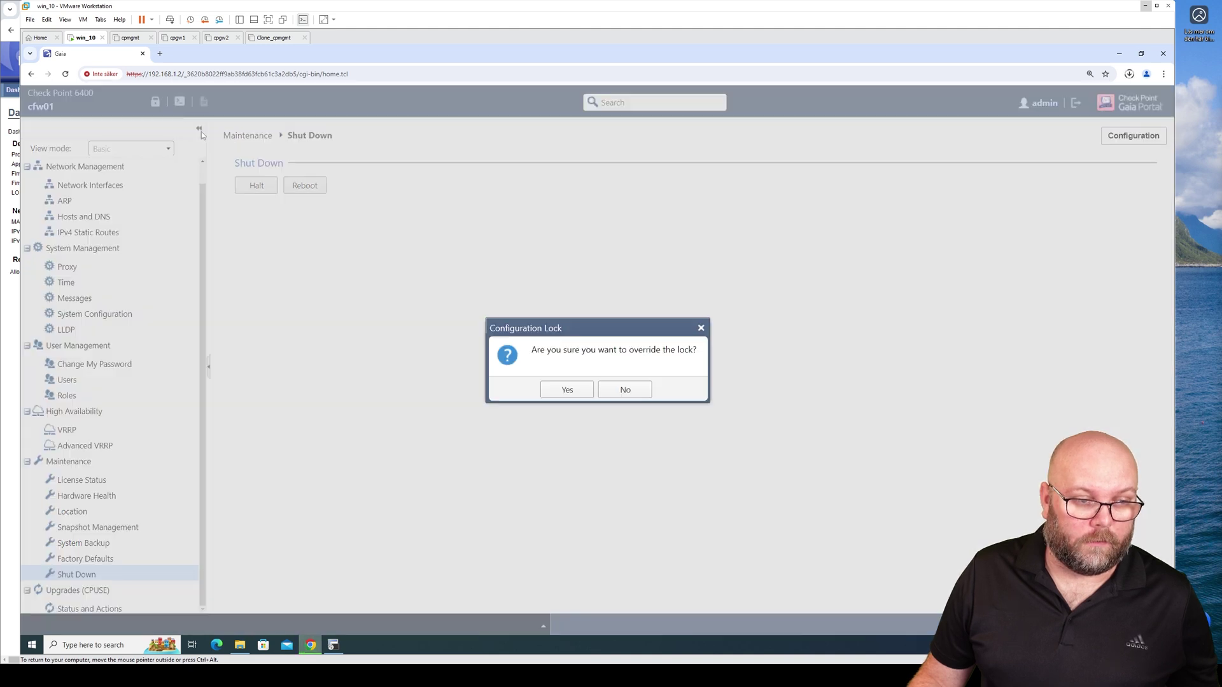
pyautogui.click(567, 389)
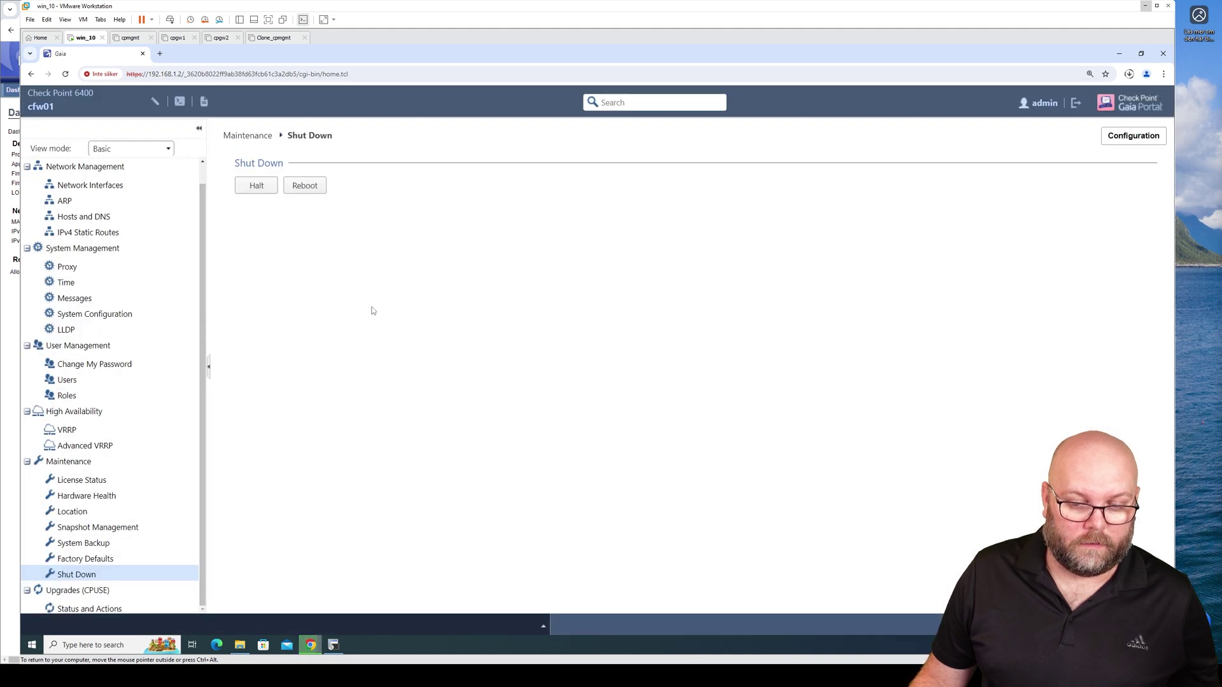
# Reboot the cfw01 gateway and bring the Lights Out Management console forward
pyautogui.click(306, 186)
pyautogui.click(568, 390)
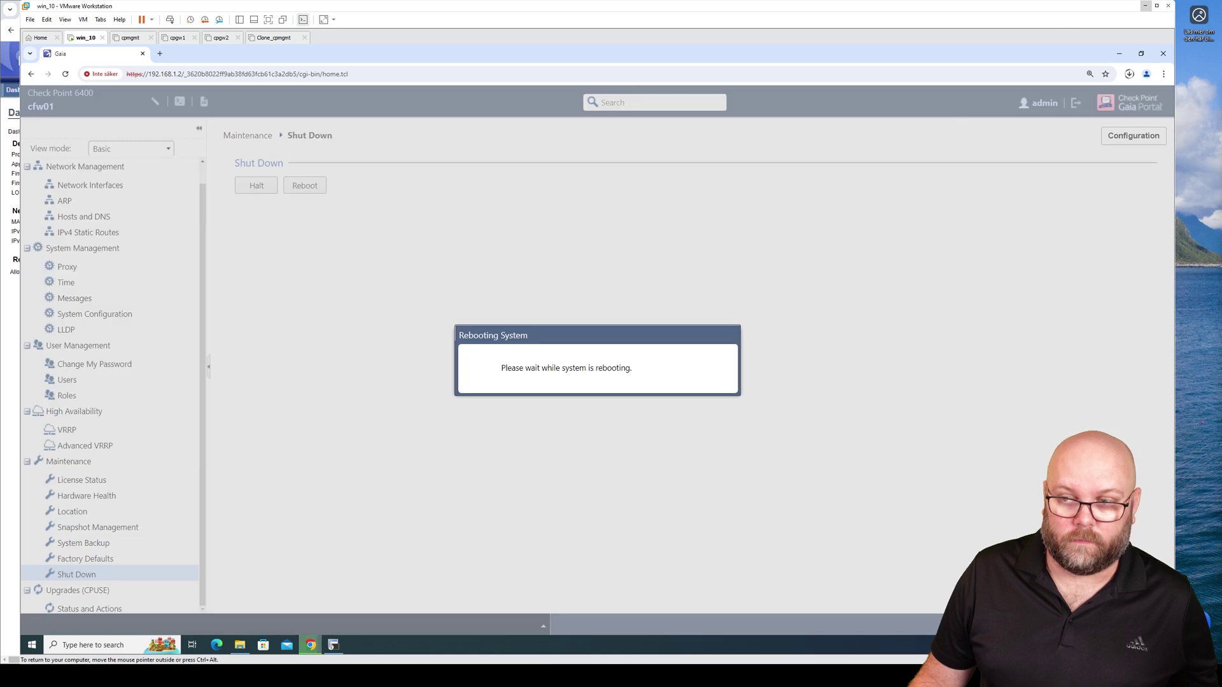
pyautogui.click(1145, 5)
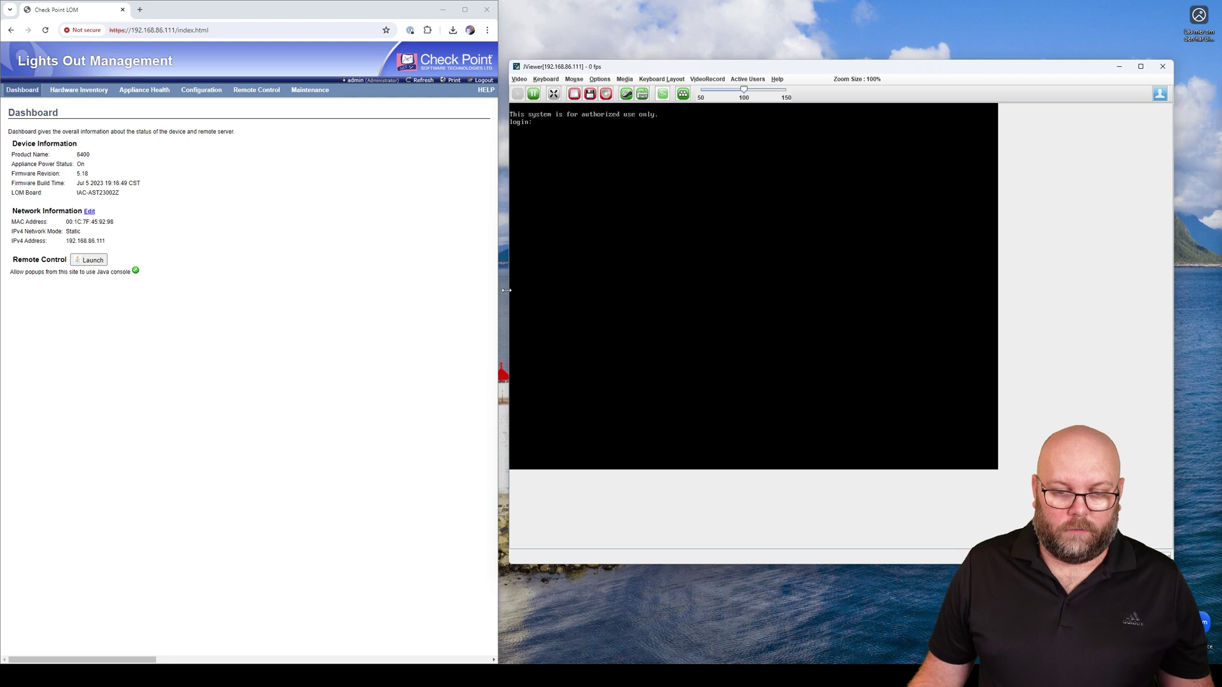
# Widen the JViewer console and watch cfw01 reboot until the Gaia R81.10 boot menu appears
pyautogui.moveTo(508, 293); pyautogui.dragTo(343, 303)
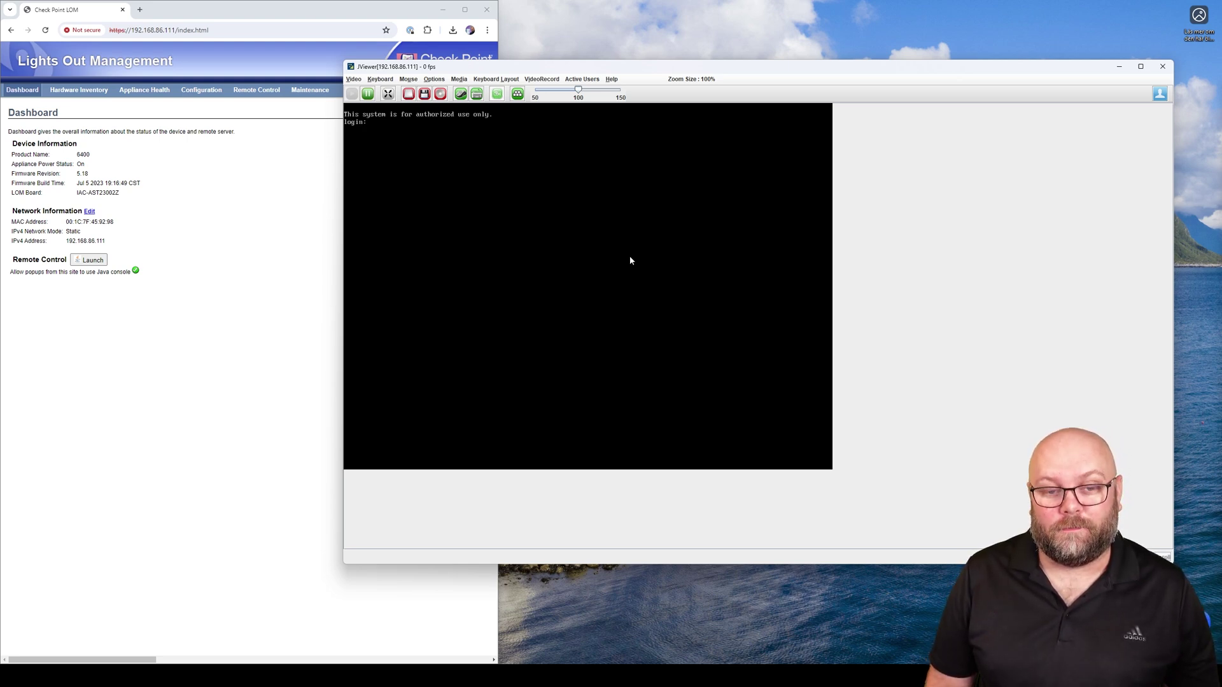
pyautogui.hotkey('alt', 'Tab')
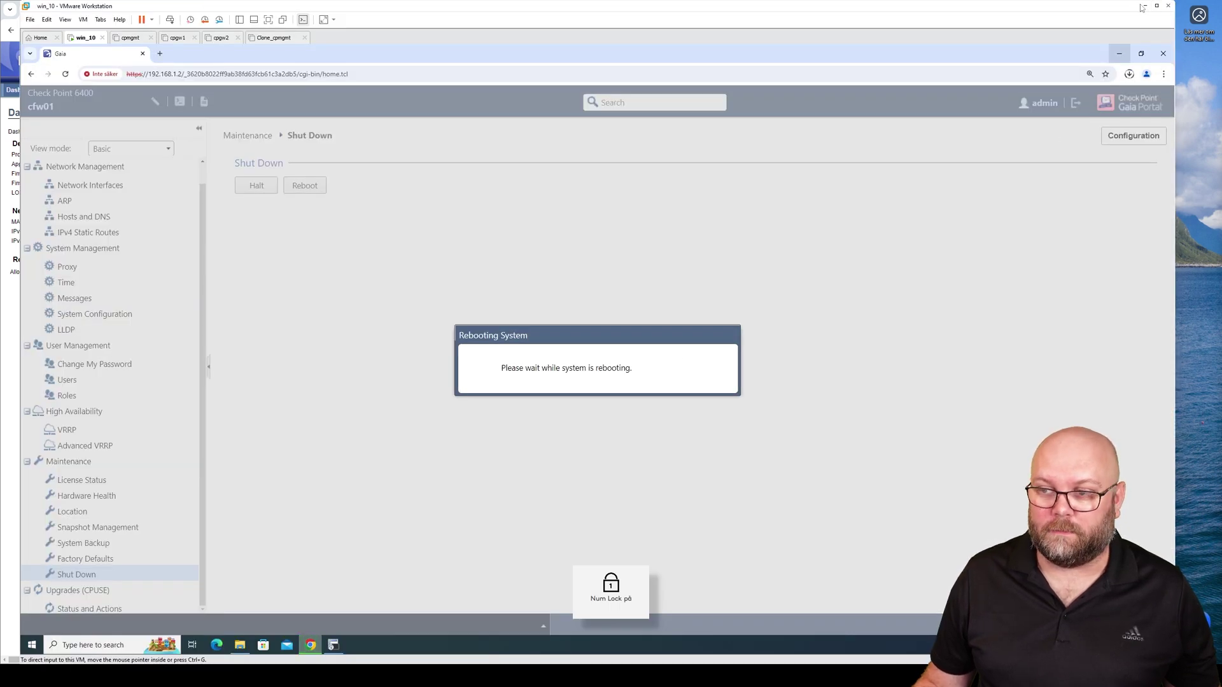
pyautogui.click(1150, 5)
pyautogui.click(1105, 53)
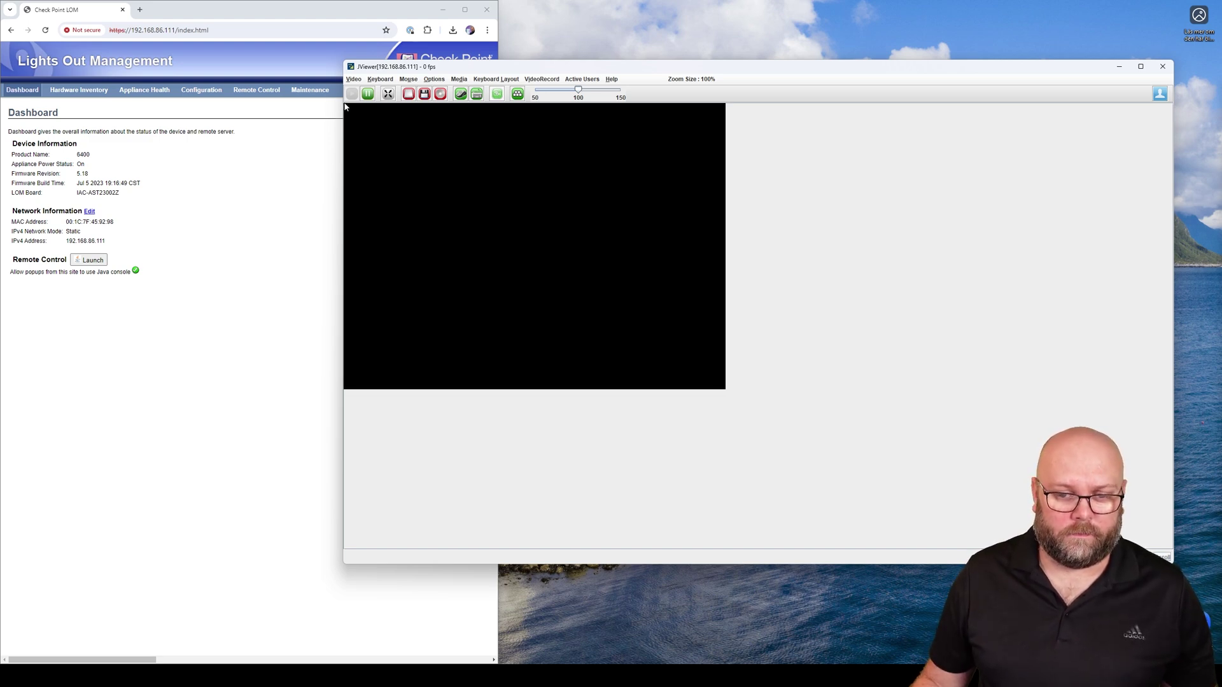
pyautogui.press('Num_Lock')
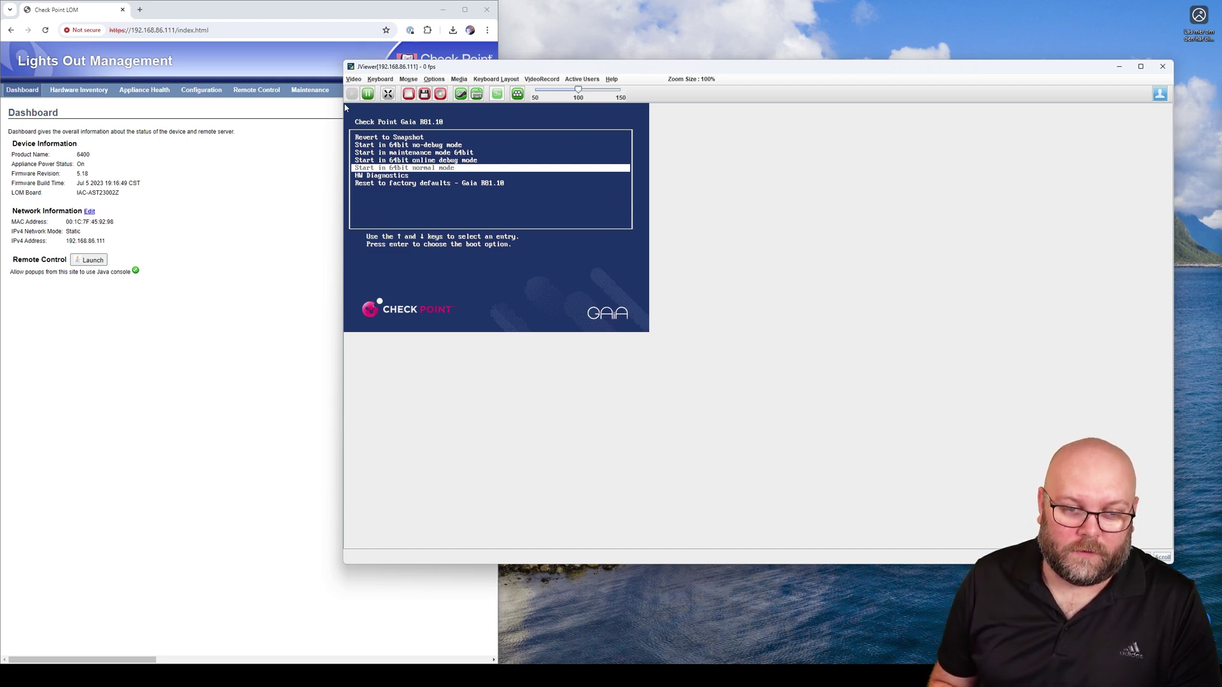
# Choose 'Revert to Snapshot' at boot and enter the admin password, retrying after the first failure
pyautogui.press('Up')
pyautogui.press('Up')
pyautogui.press('Up')
pyautogui.press('Up')
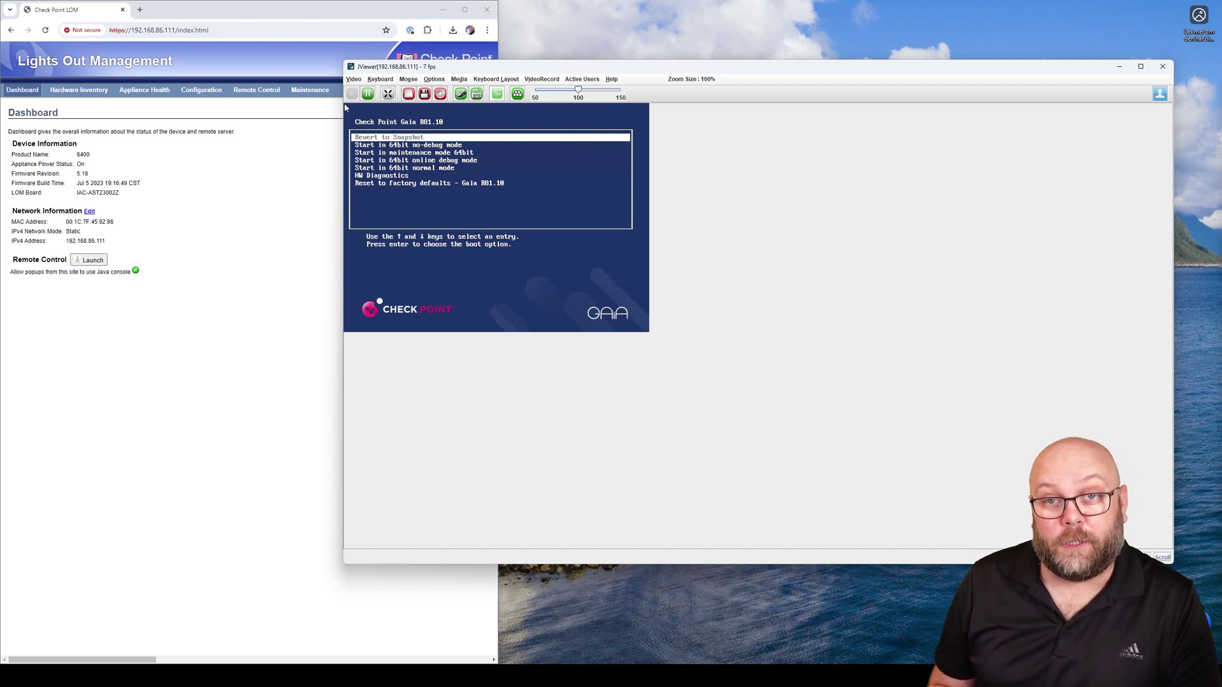
pyautogui.press('Return')
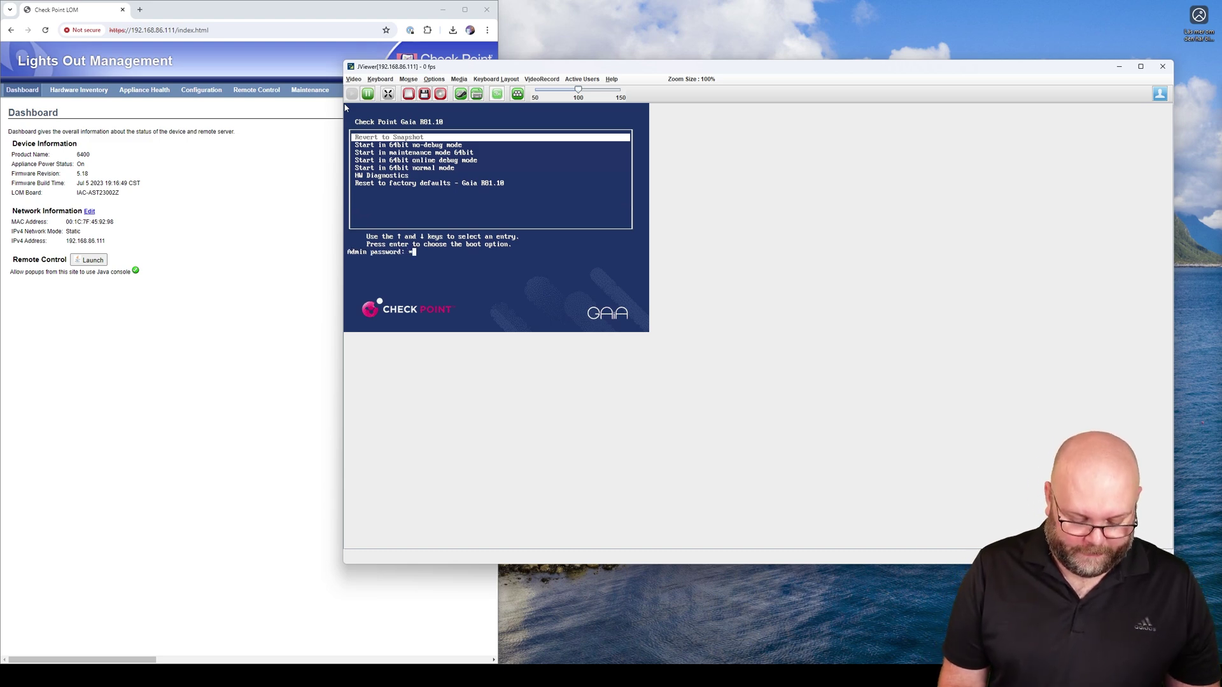
pyautogui.write('******')
pyautogui.press('Return')
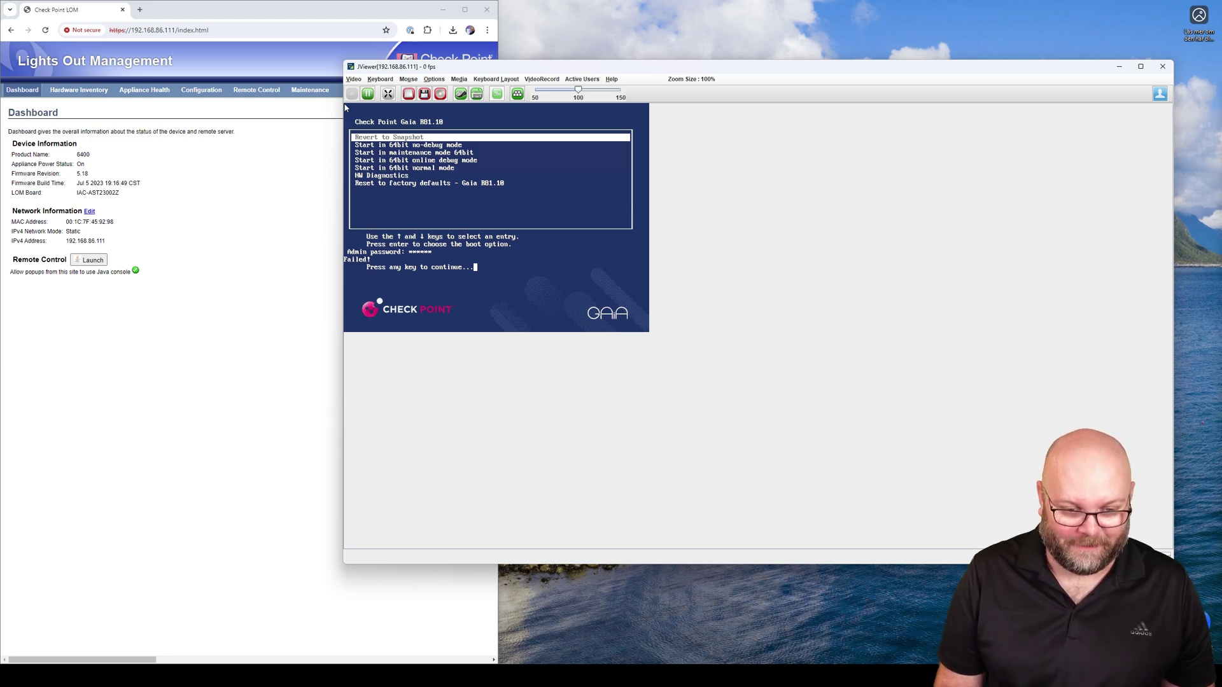
pyautogui.press('Return')
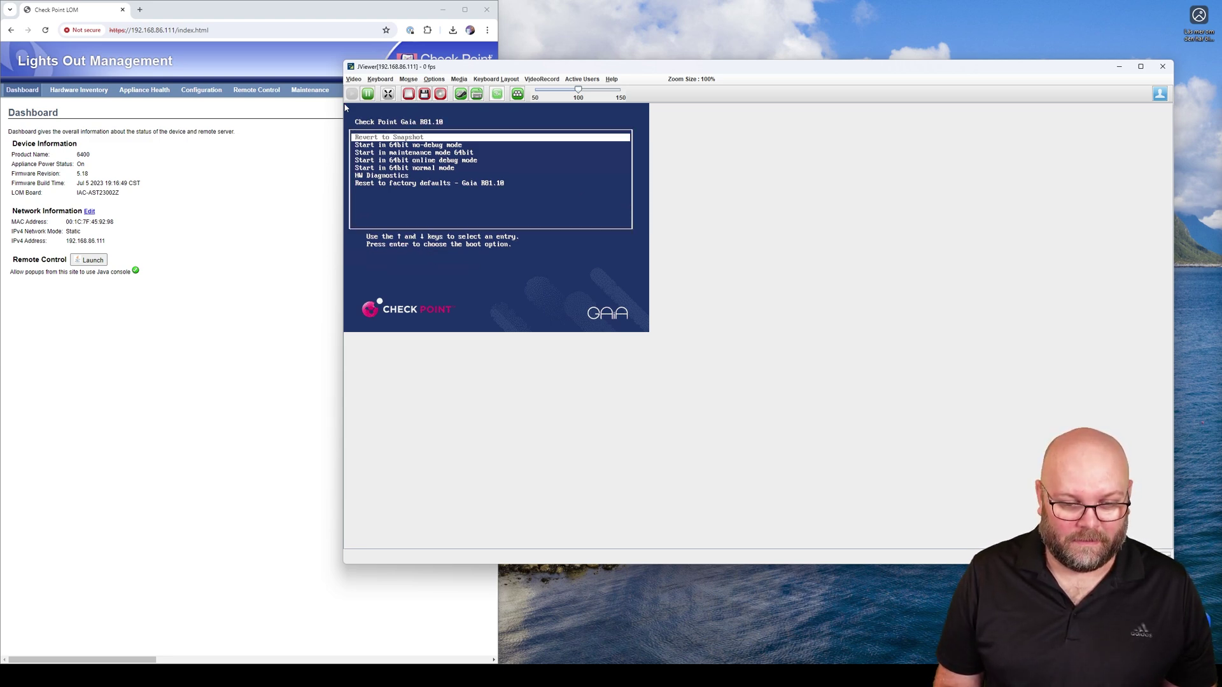
pyautogui.press('Return')
pyautogui.write('******')
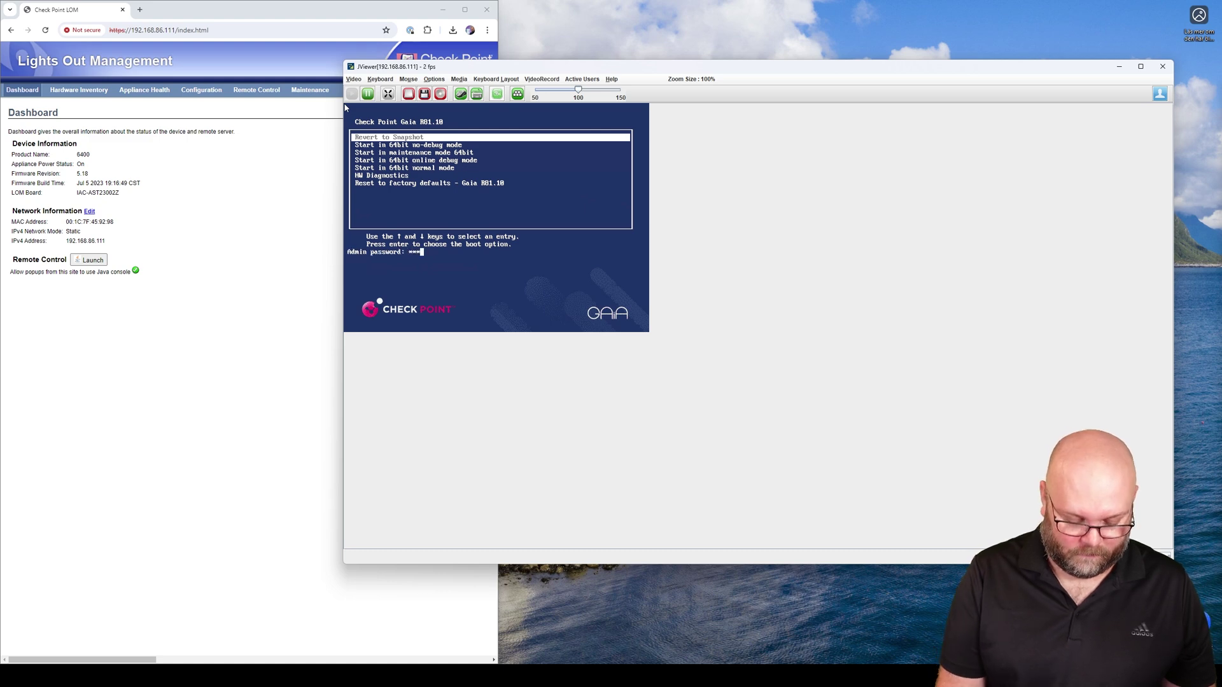
pyautogui.write('**')
pyautogui.press('Return')
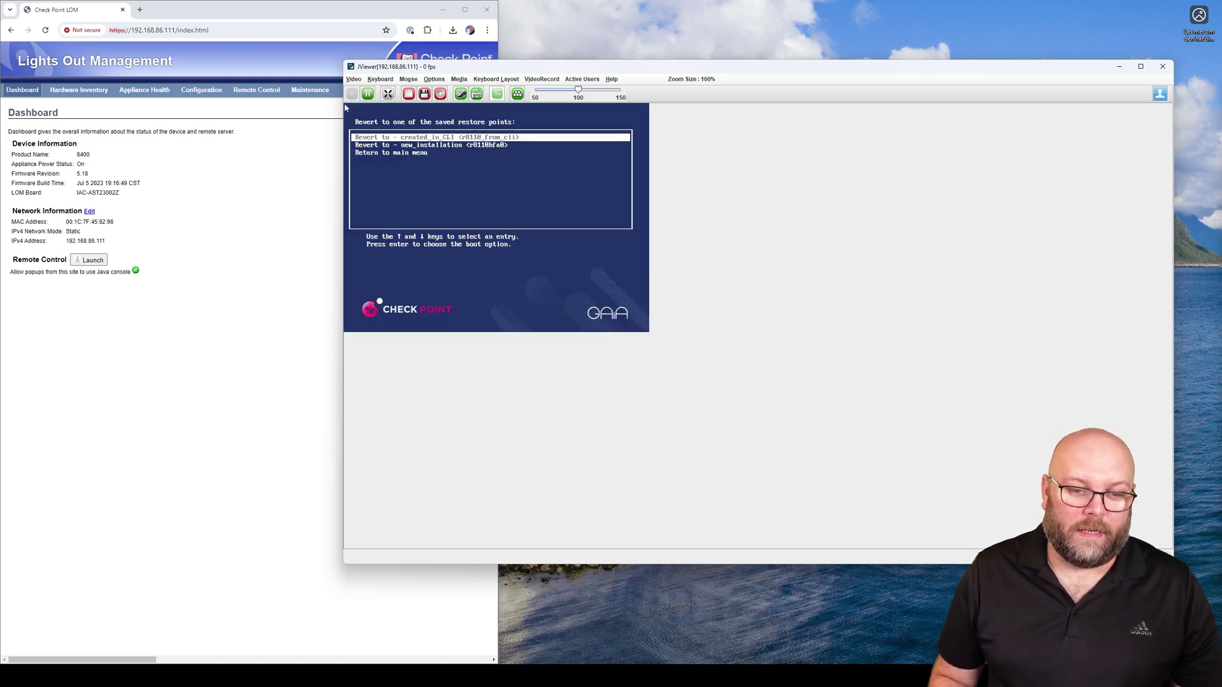
# Select the 'Revert to - new_installation' restore point so the gateway boots from it
pyautogui.press('Down')
pyautogui.press('Up')
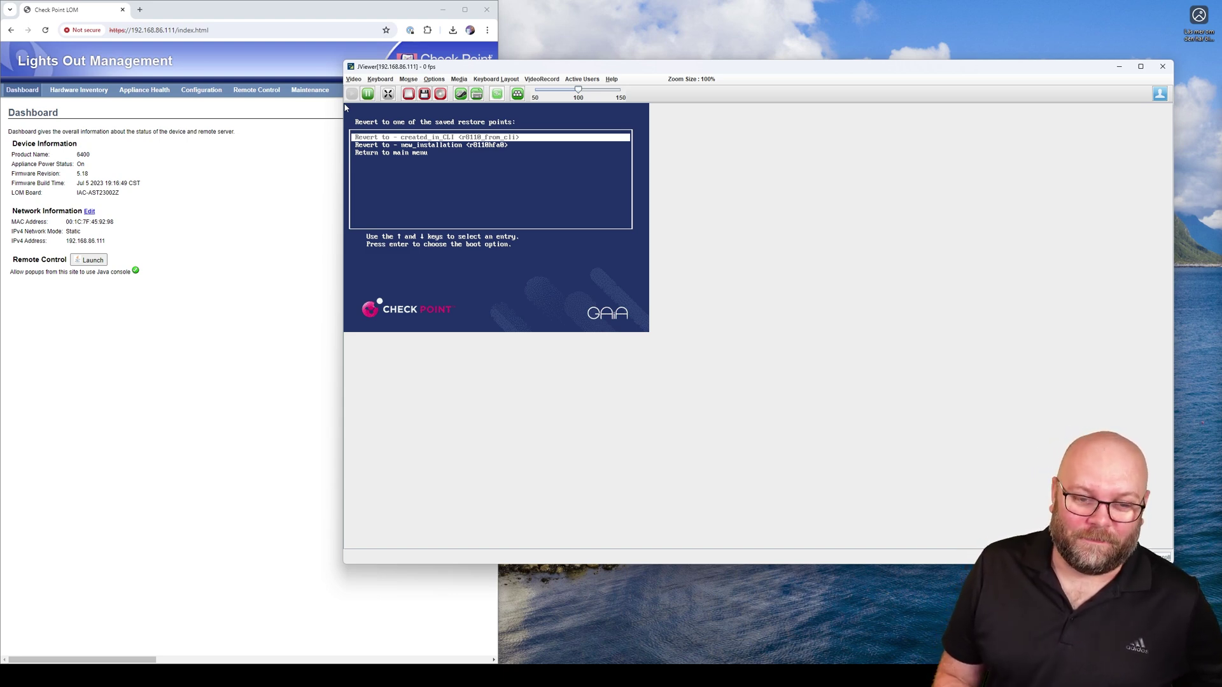
pyautogui.press('Down')
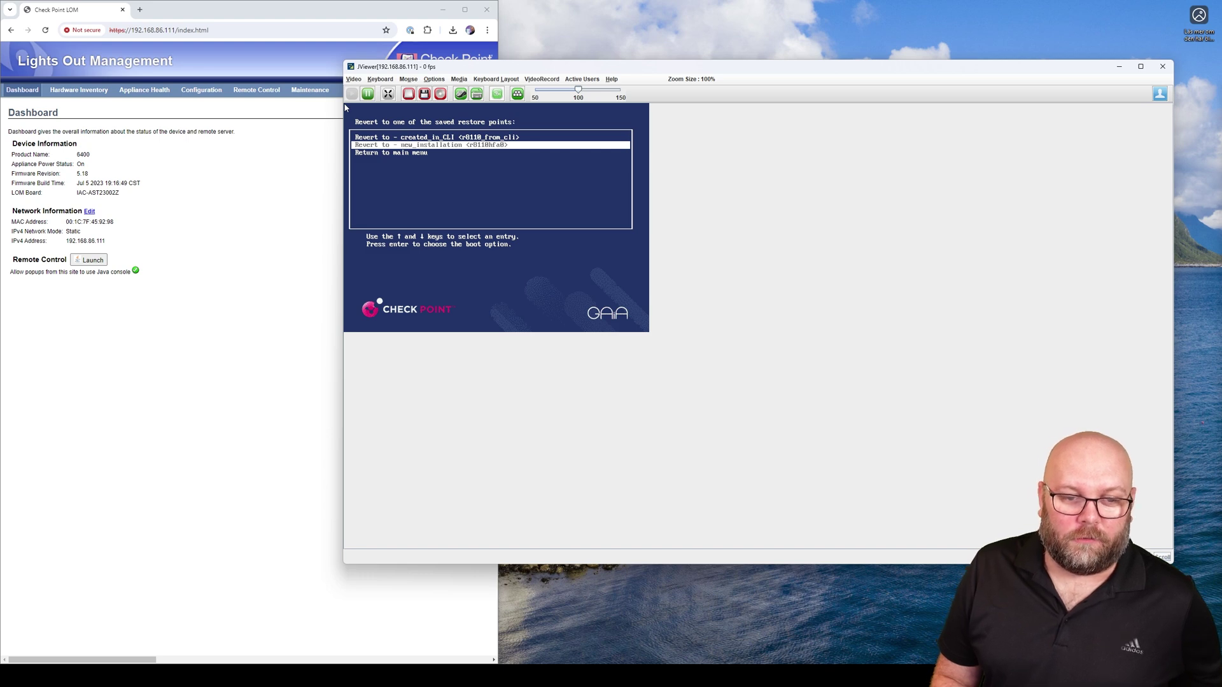
pyautogui.press('Up')
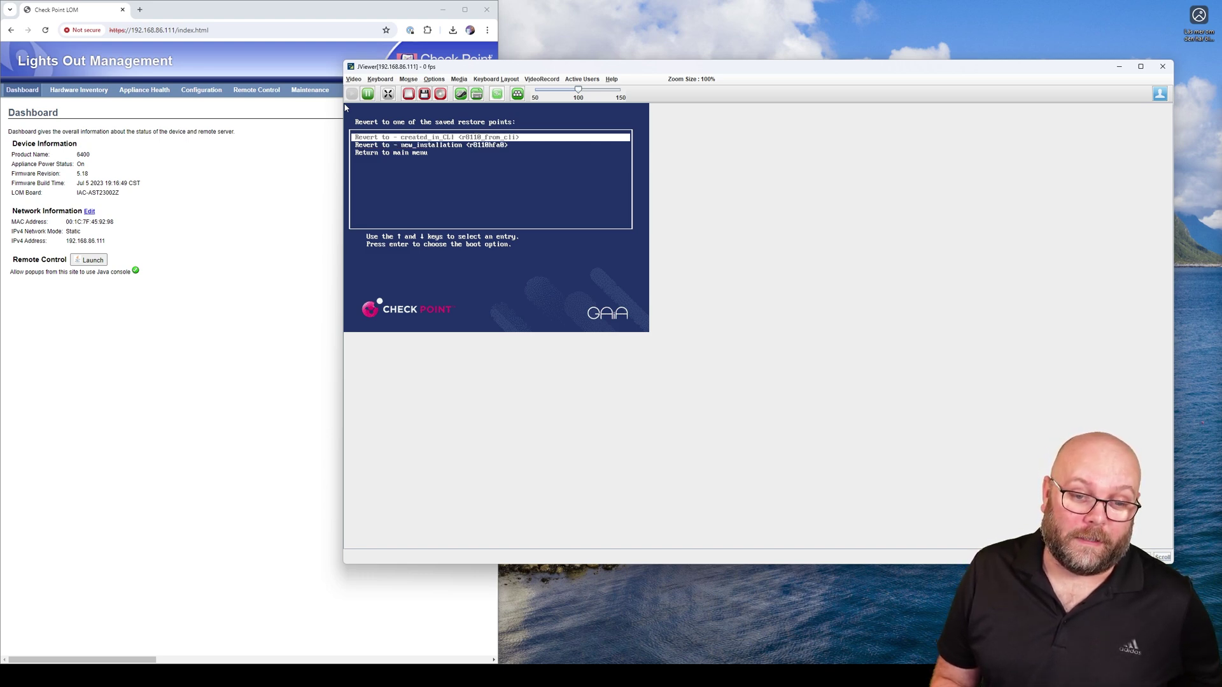
pyautogui.press('Down')
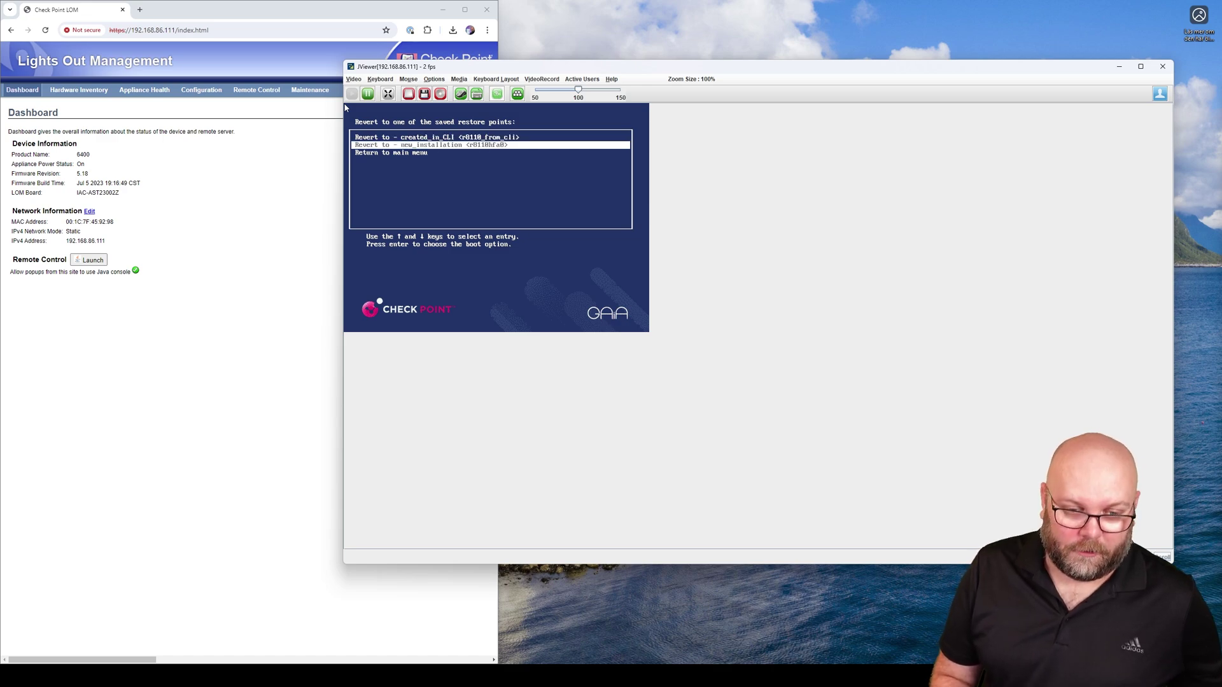
pyautogui.press('Return')
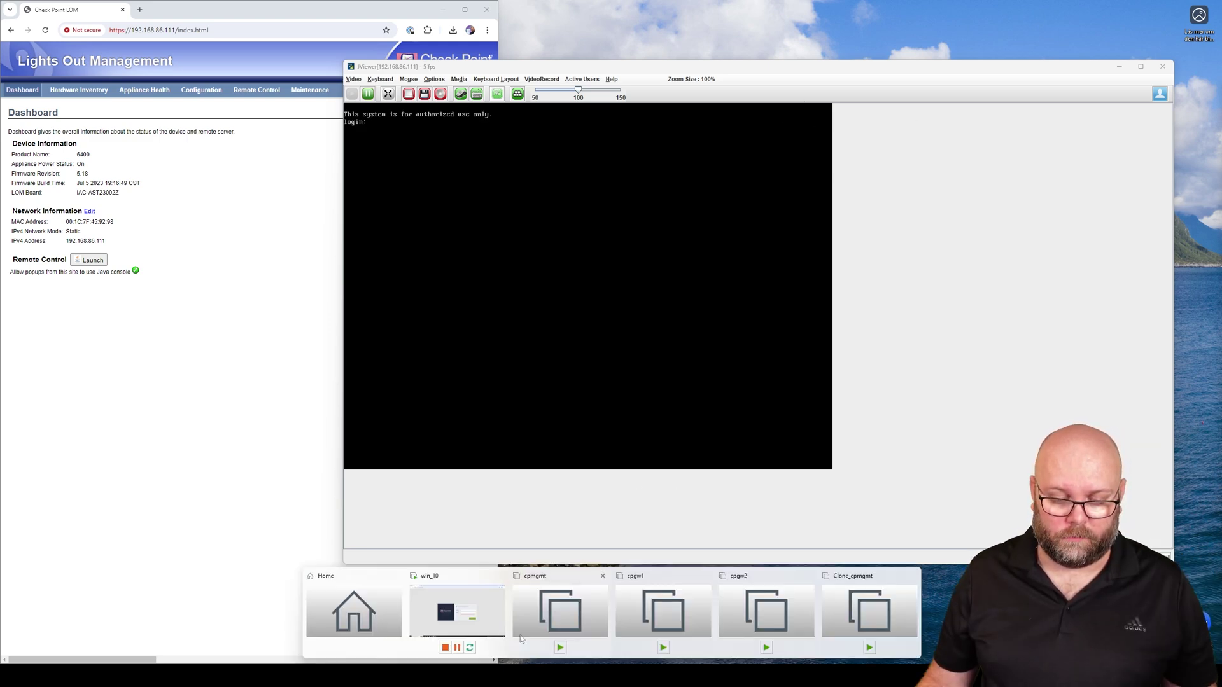
# Sign in to the Gaia portal as admin from the win_10 VM and confirm 1-minute uptime
pyautogui.click(457, 611)
pyautogui.write('a')
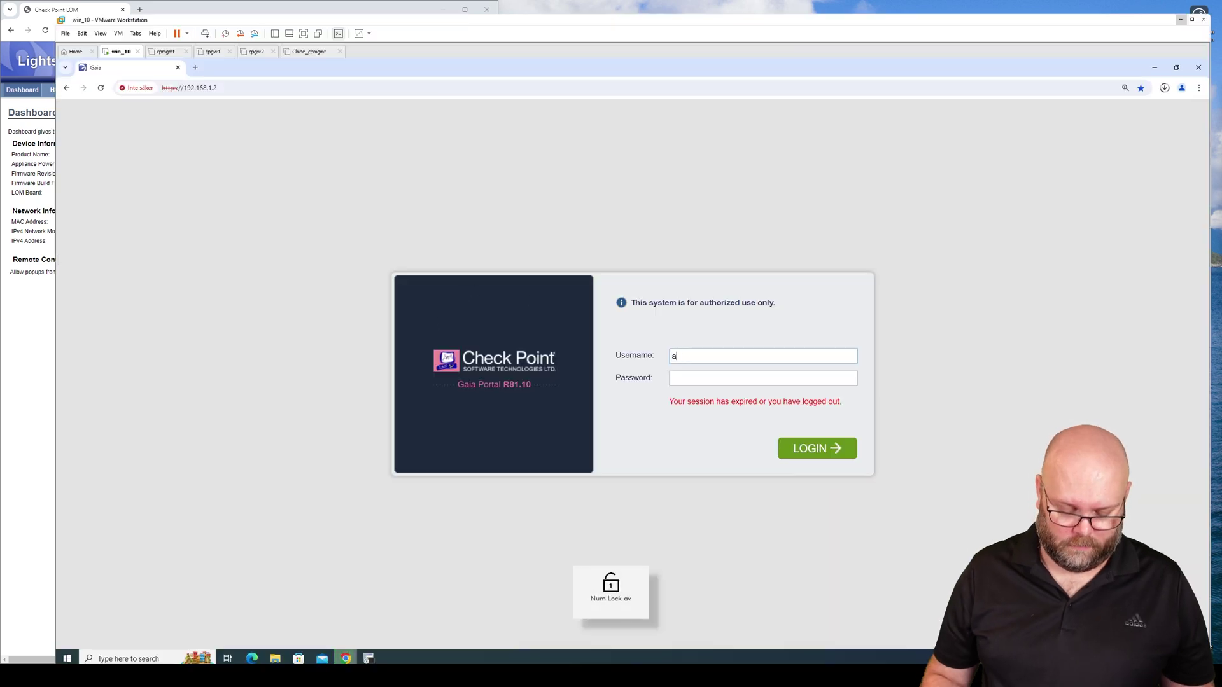
pyautogui.write('dmin')
pyautogui.press('Tab')
pyautogui.write('•••')
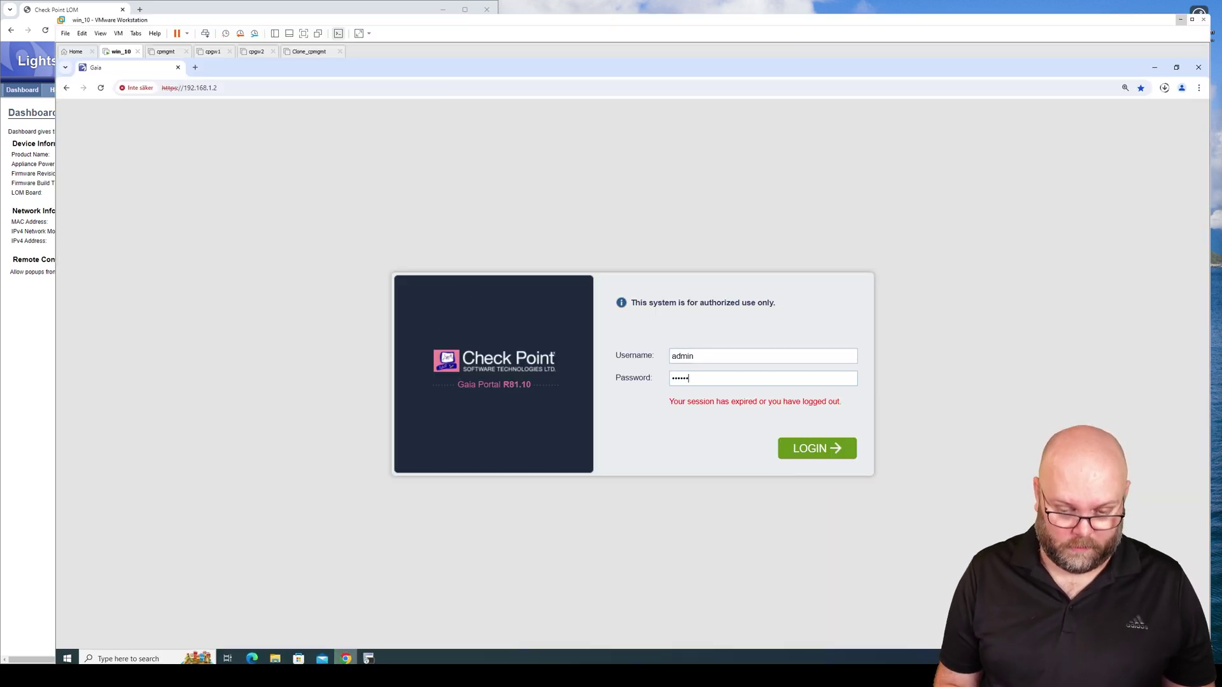
pyautogui.write('•••')
pyautogui.press('Return')
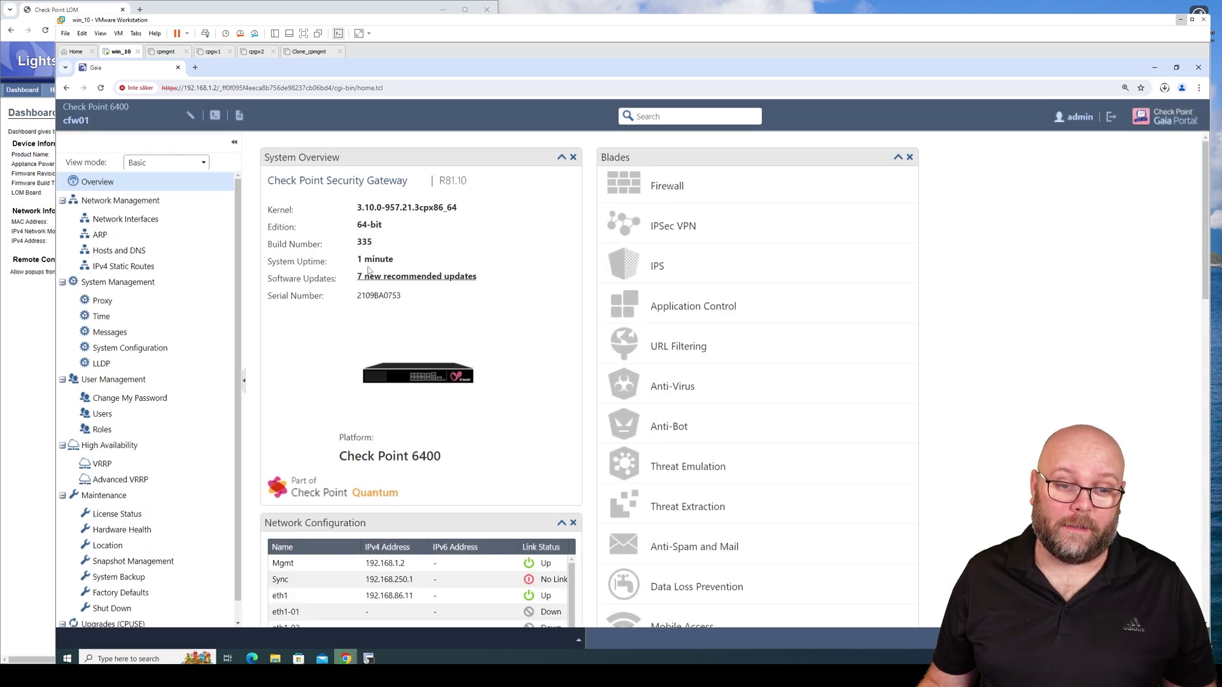
pyautogui.press('Num_Lock')
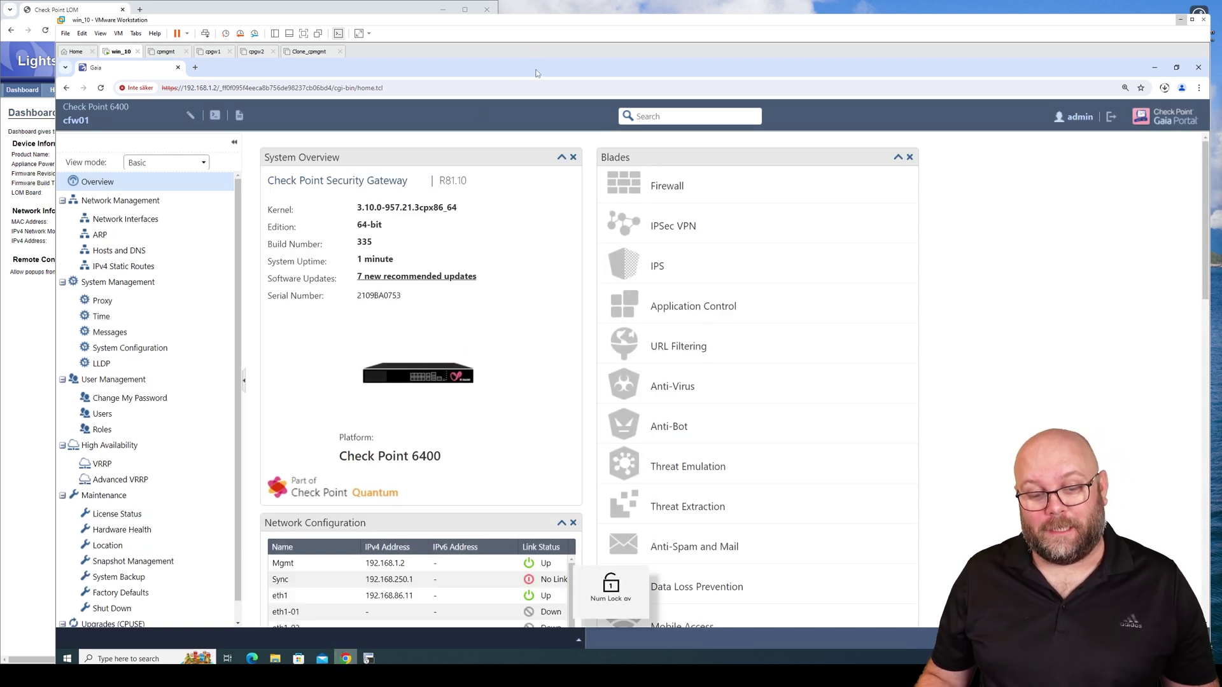